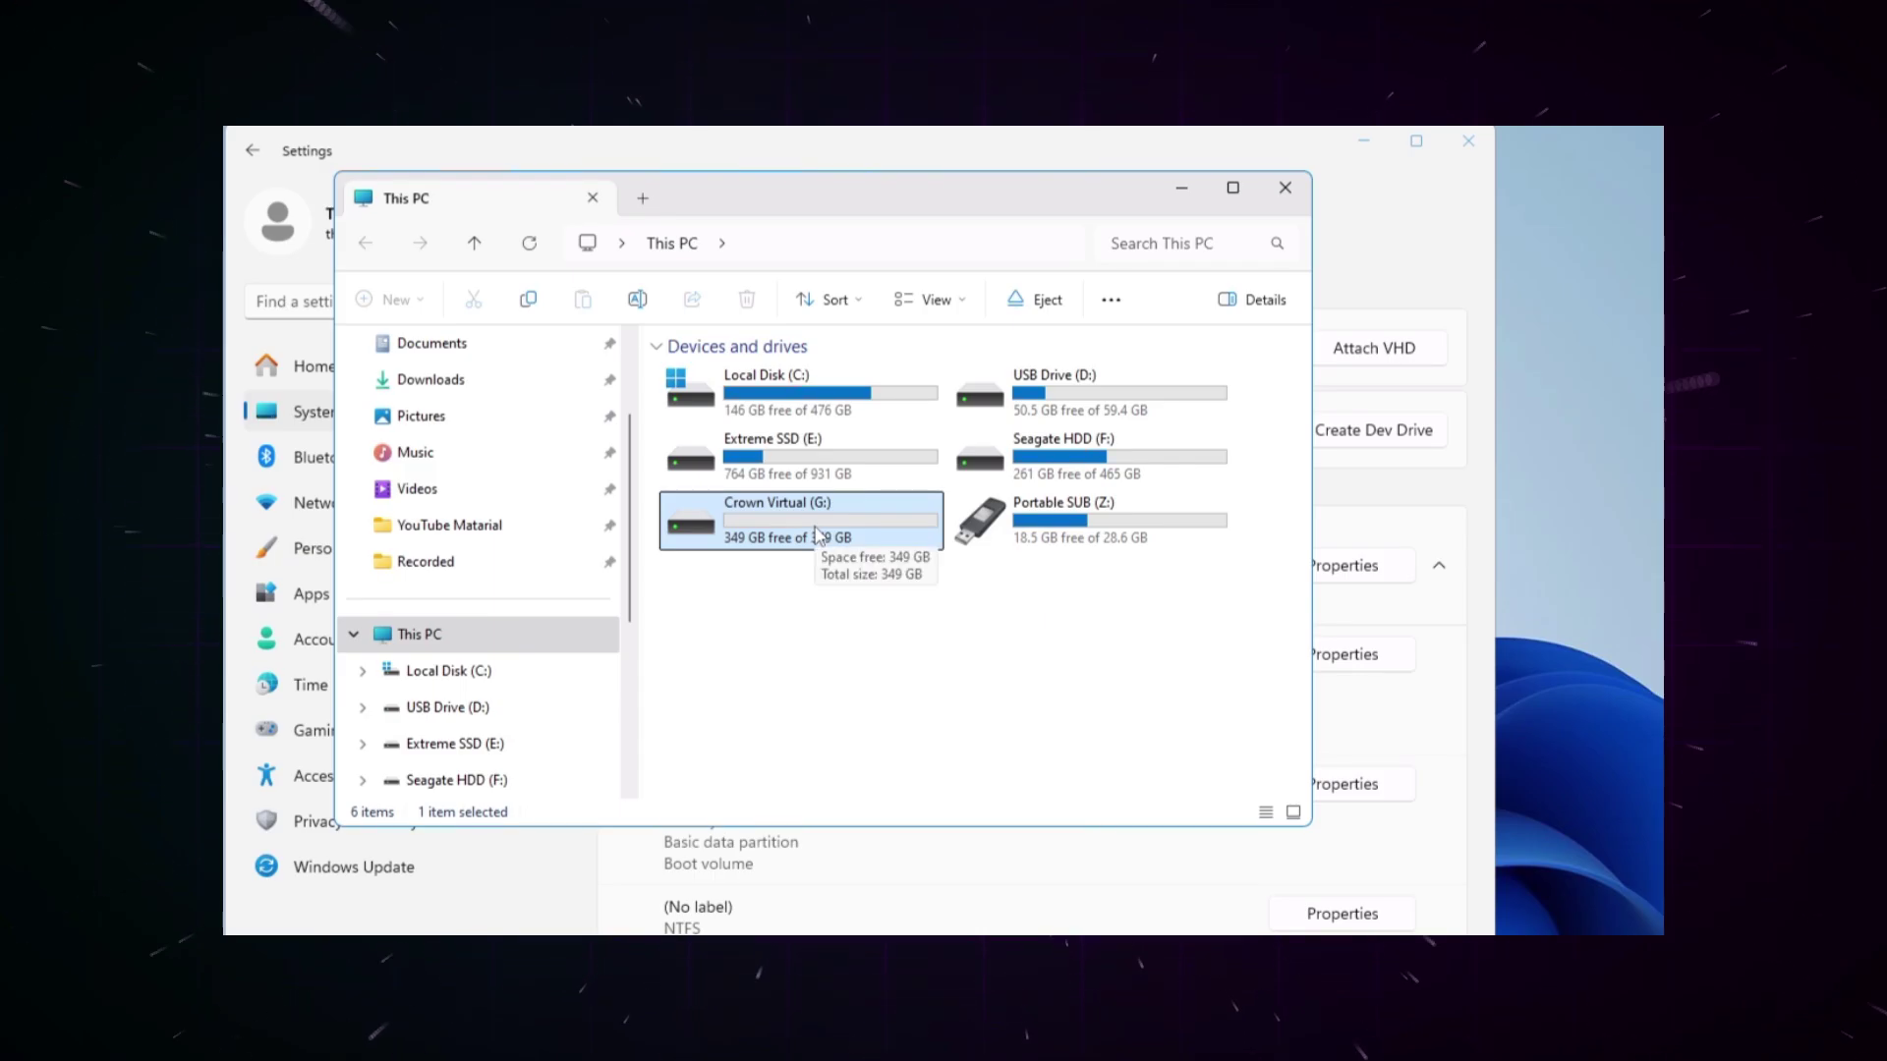
View the contents of the Crown Virtual (G:) drive and return to This PC with that drive selected
double_click(816, 536)
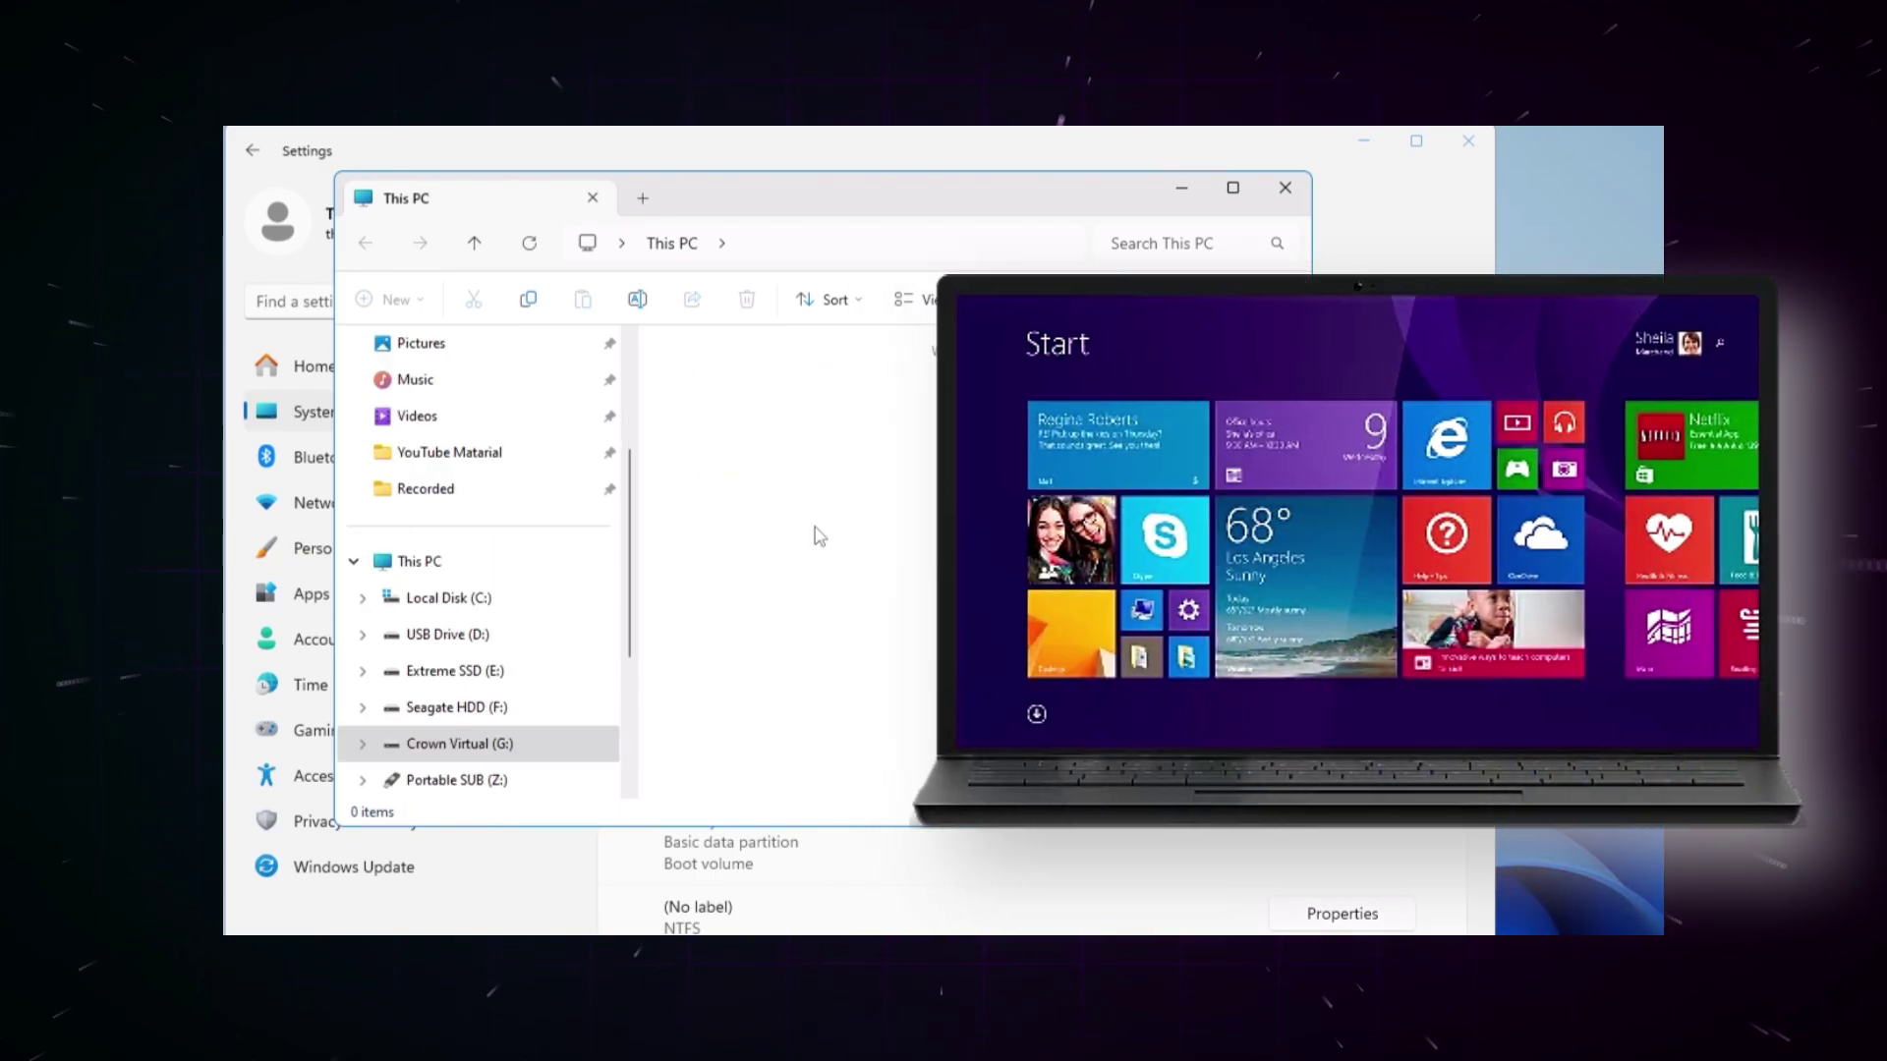
click(365, 245)
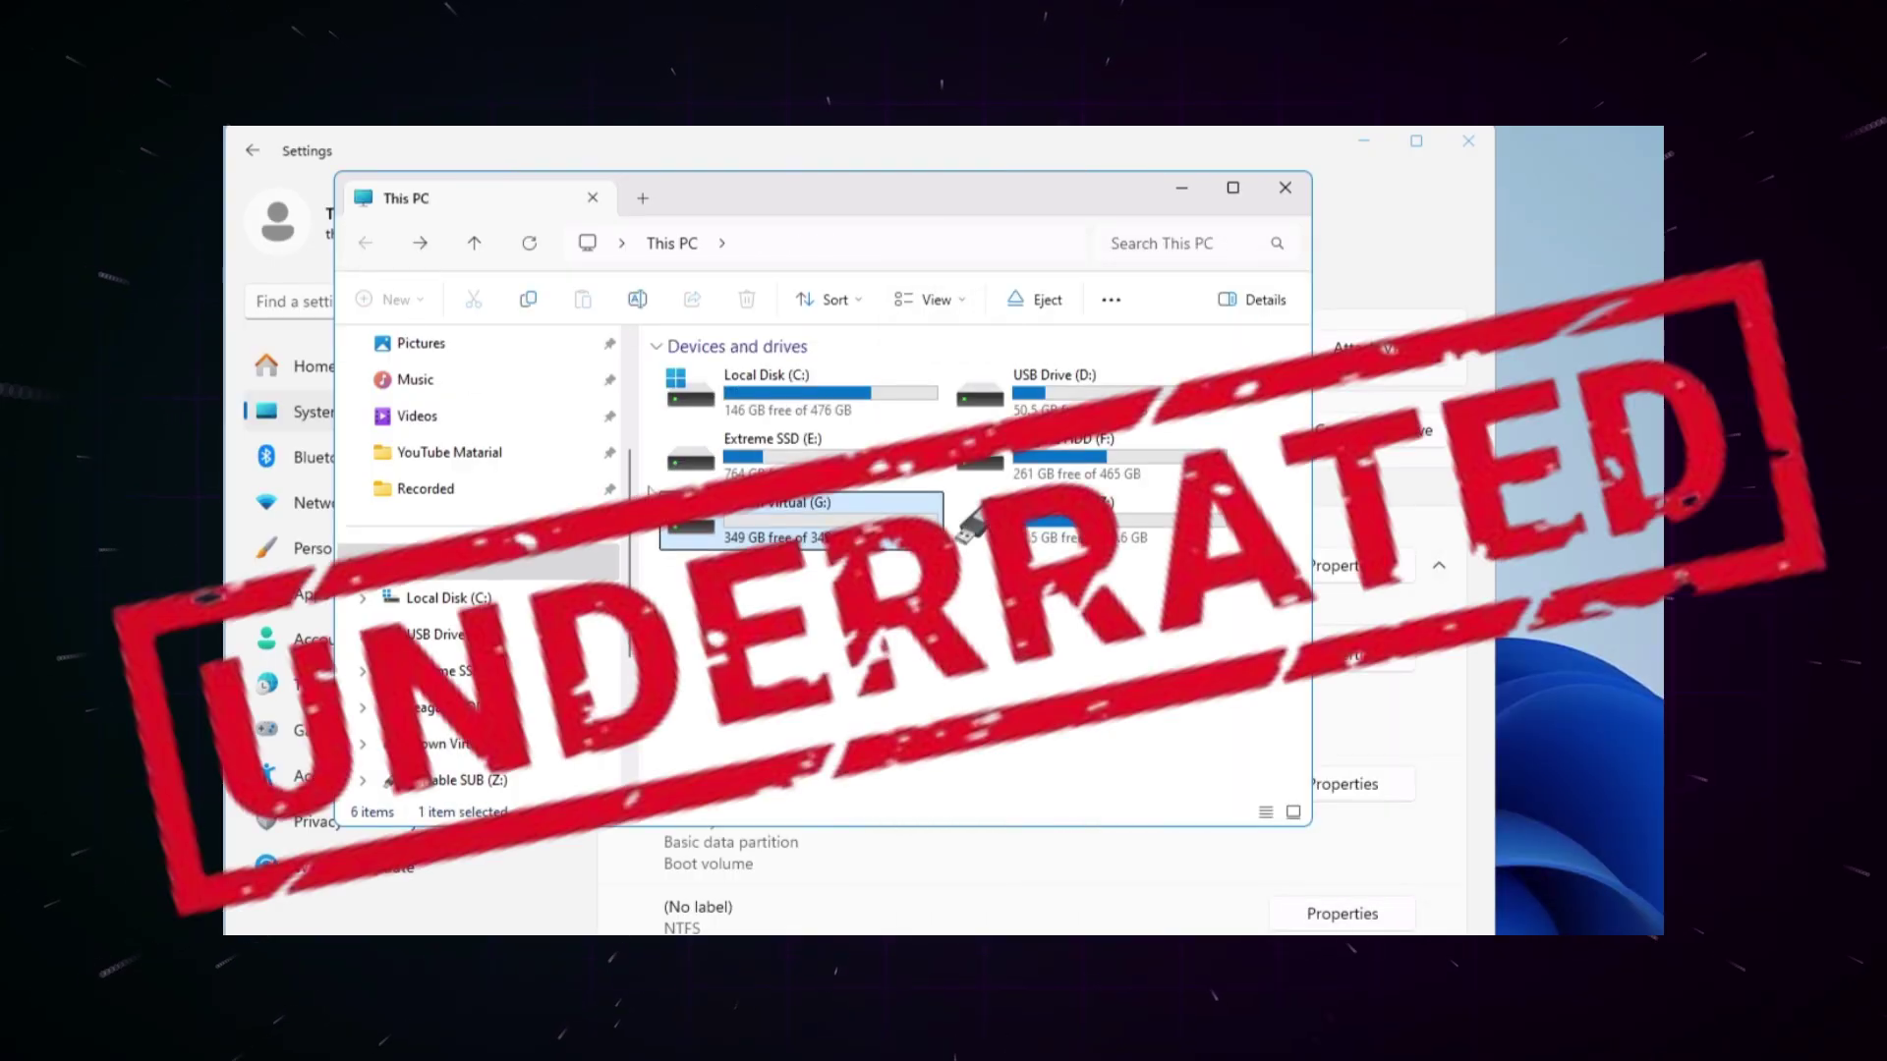
click(796, 526)
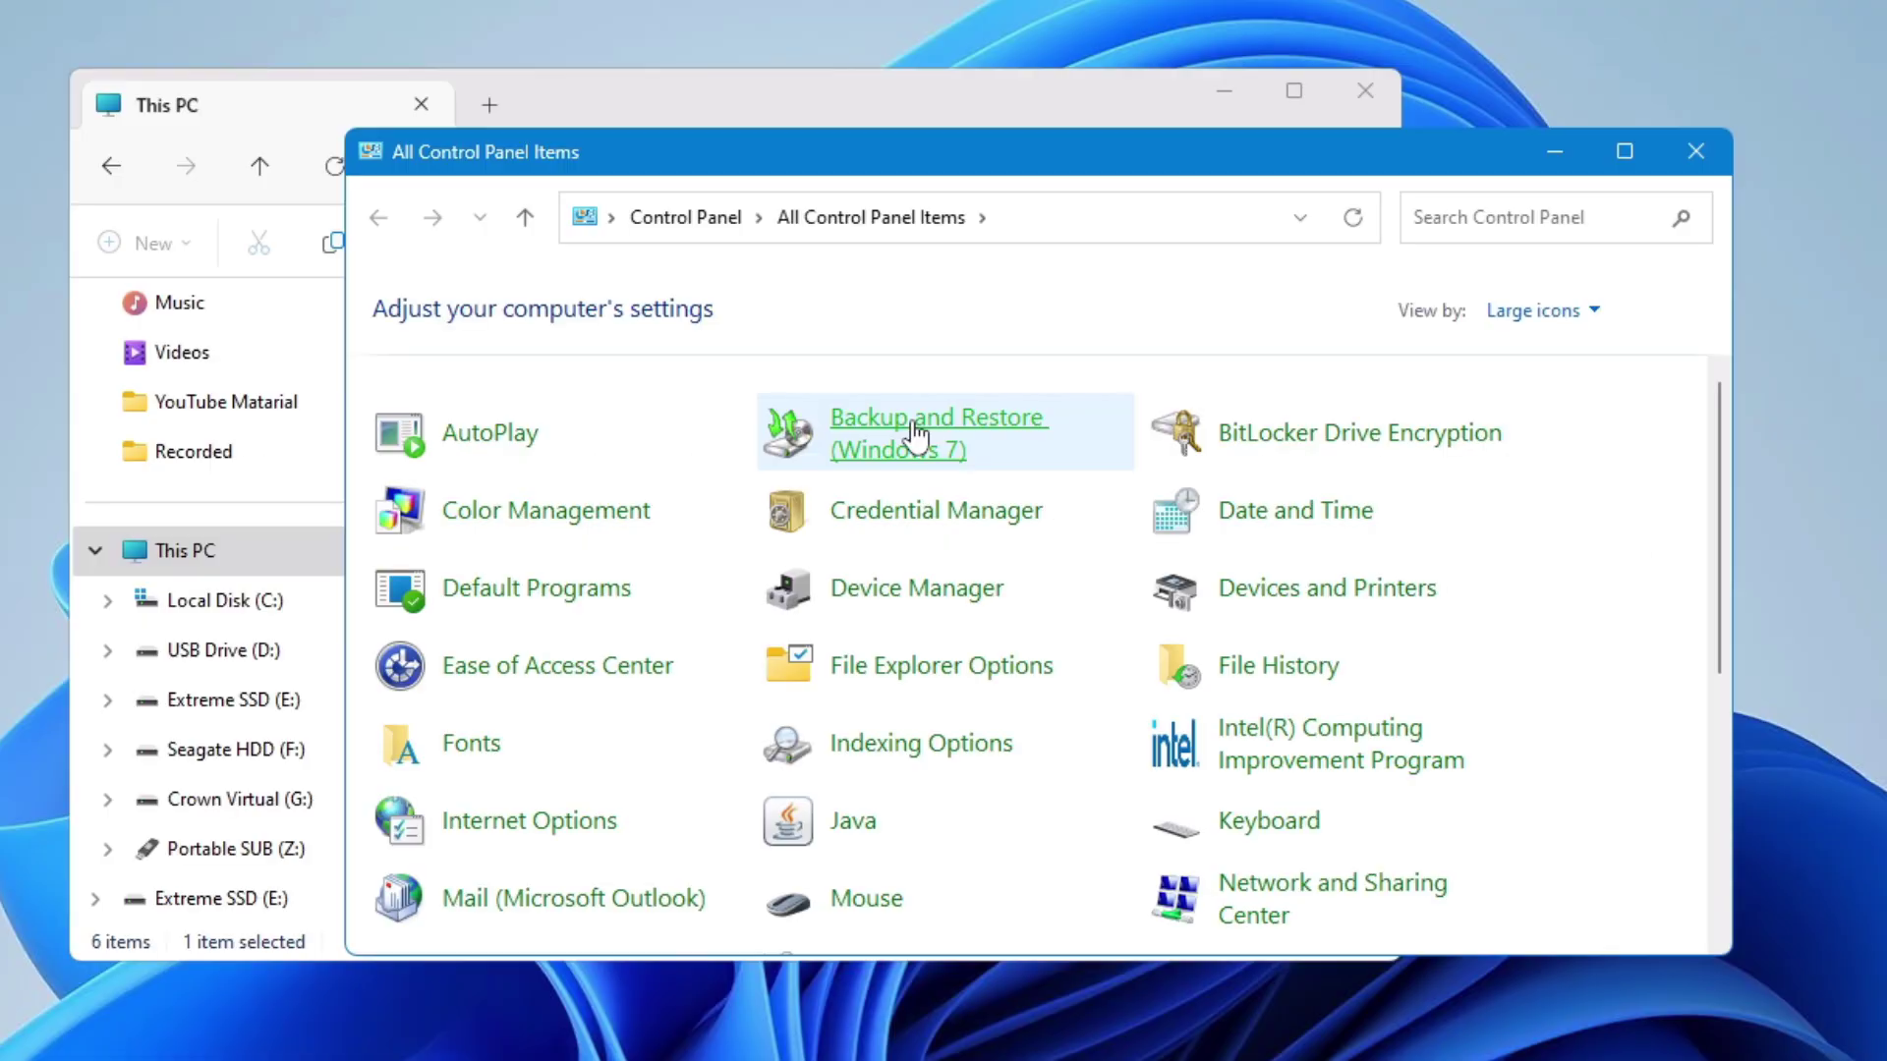
Open the system image wizard in Backup and Restore (Windows 7) and look at its hard disk destination choices
click(918, 433)
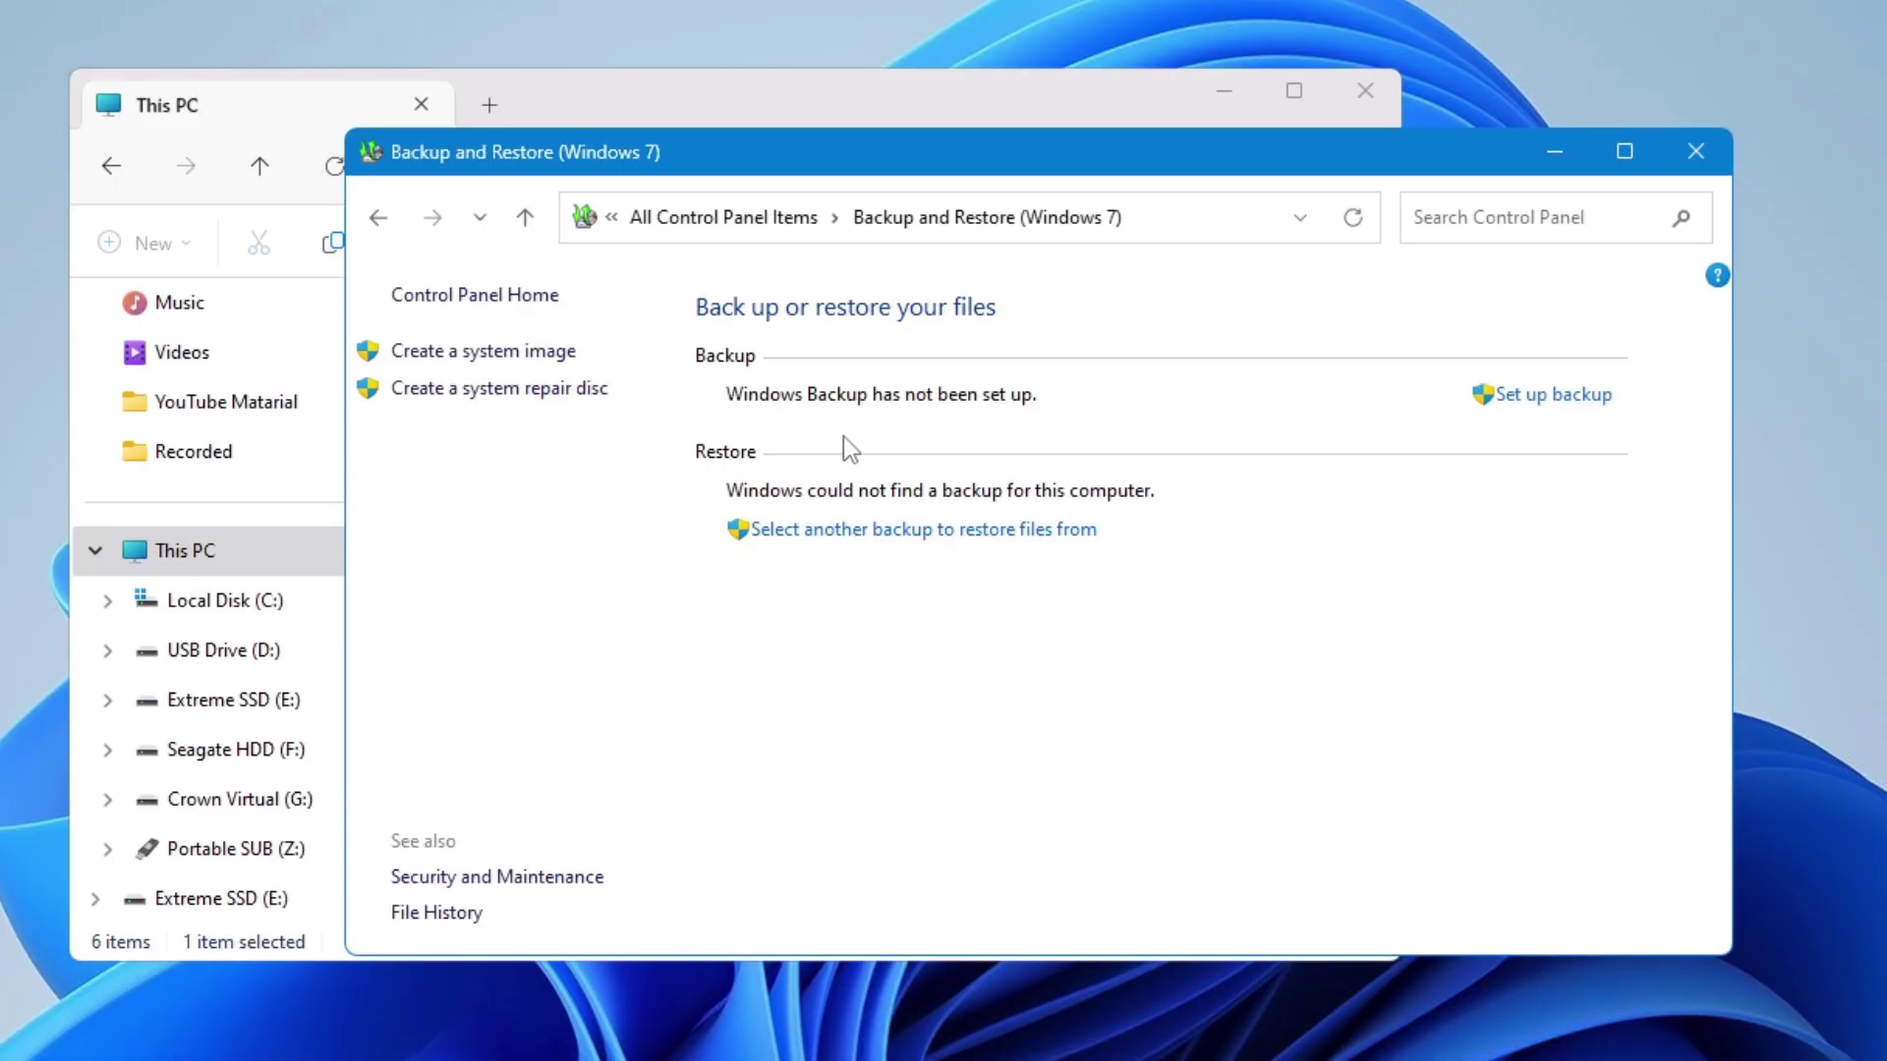
click(528, 364)
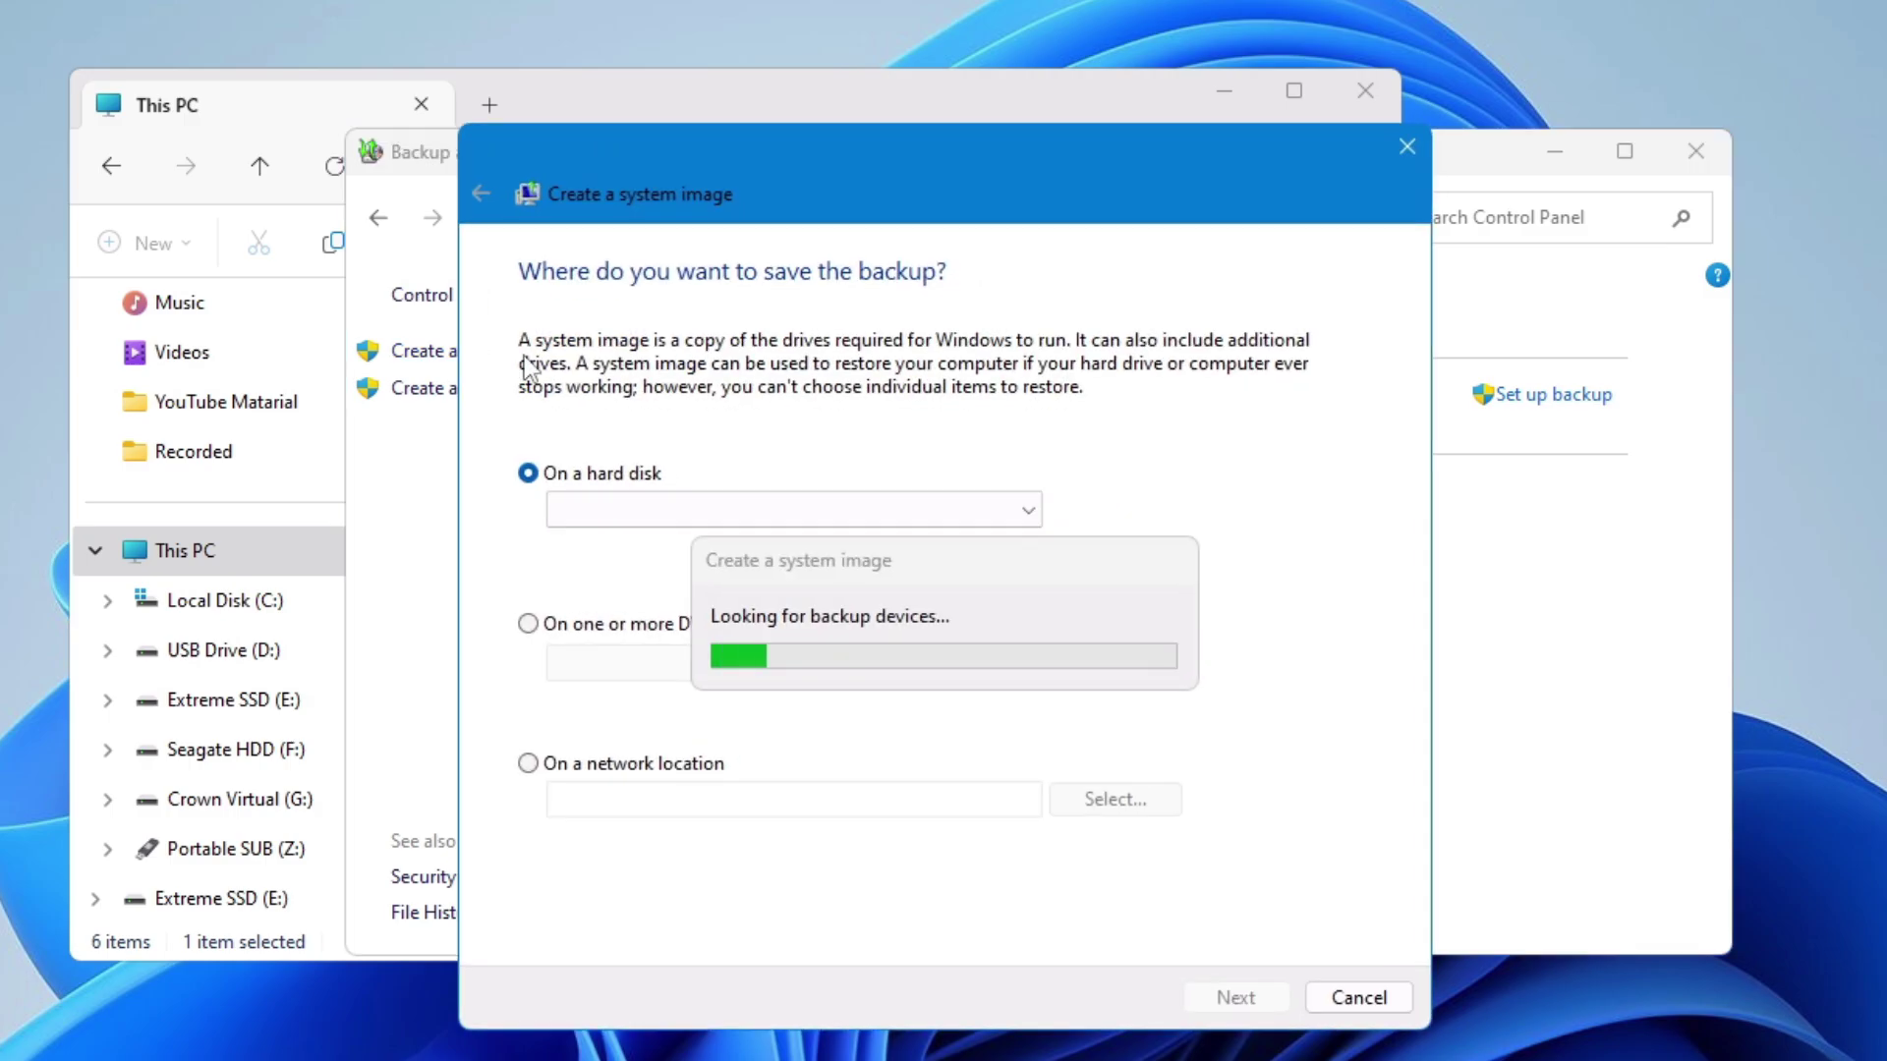
click(878, 517)
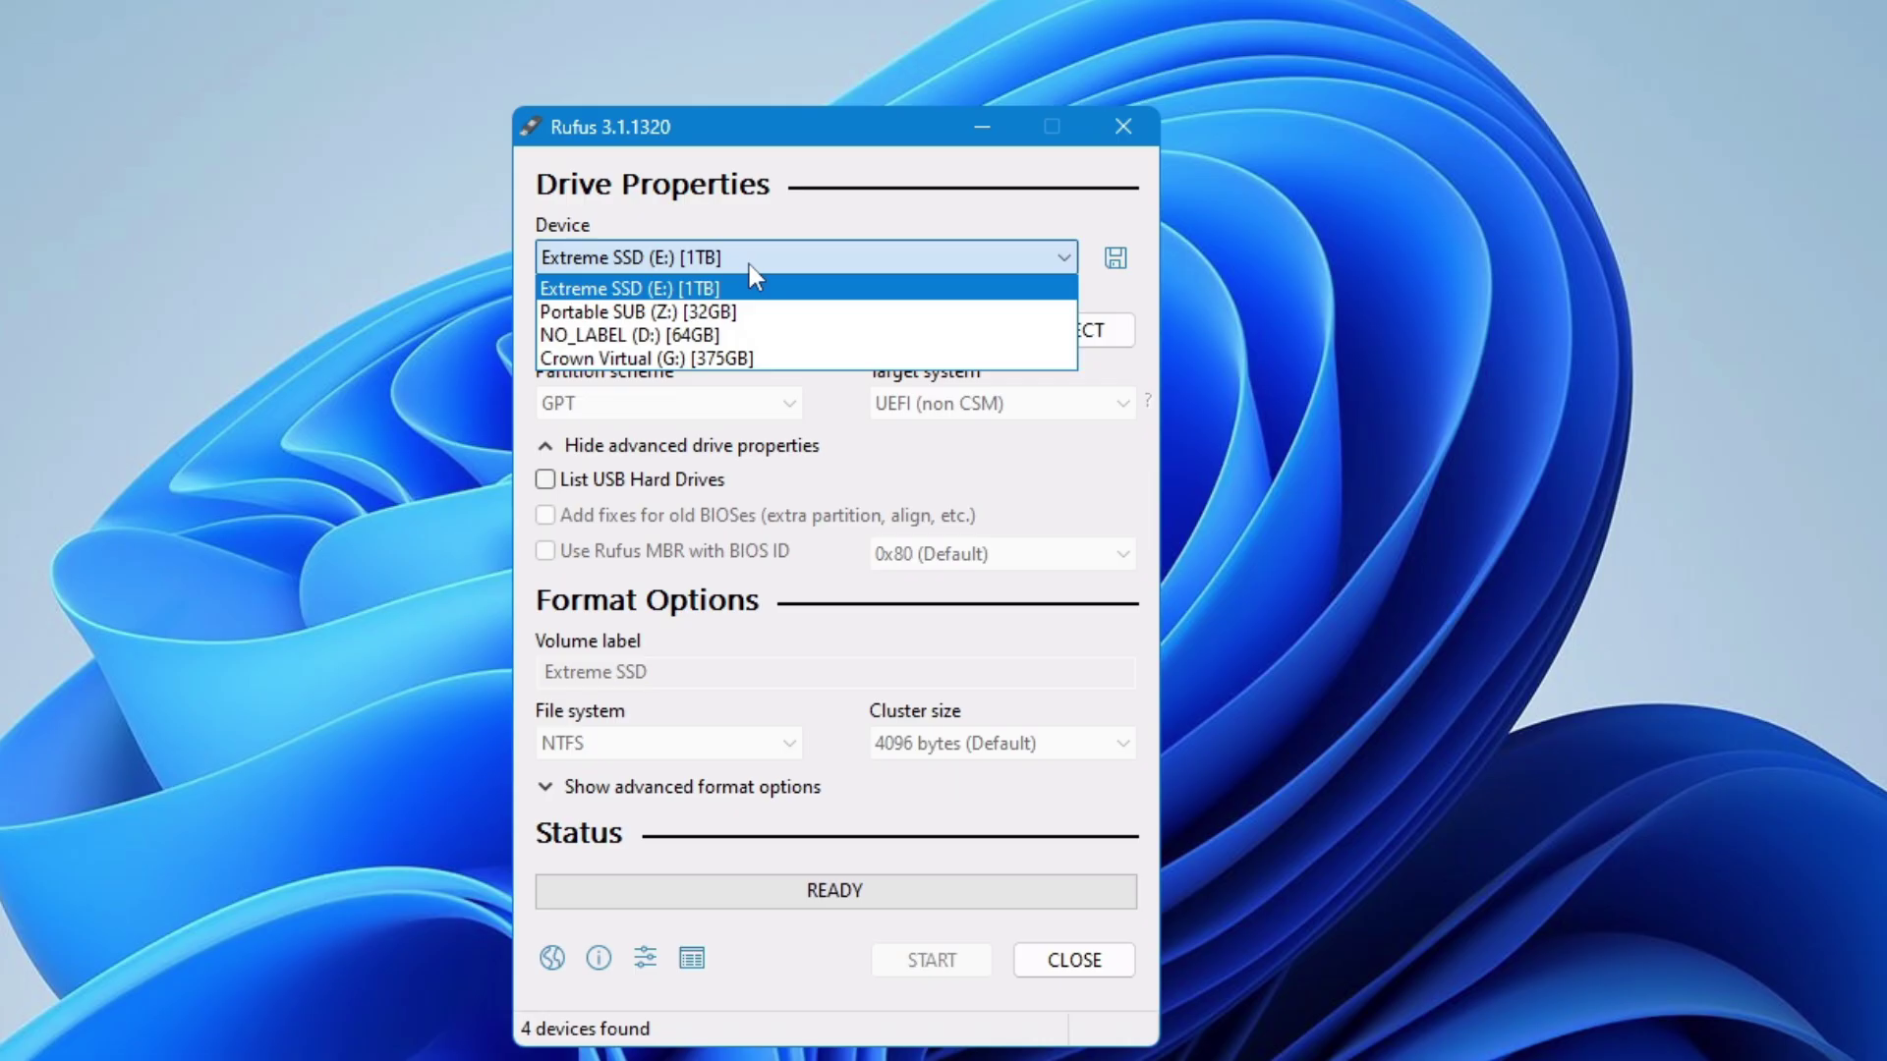
Switch to Rufus and examine the drives offered as target devices
click(749, 264)
click(758, 252)
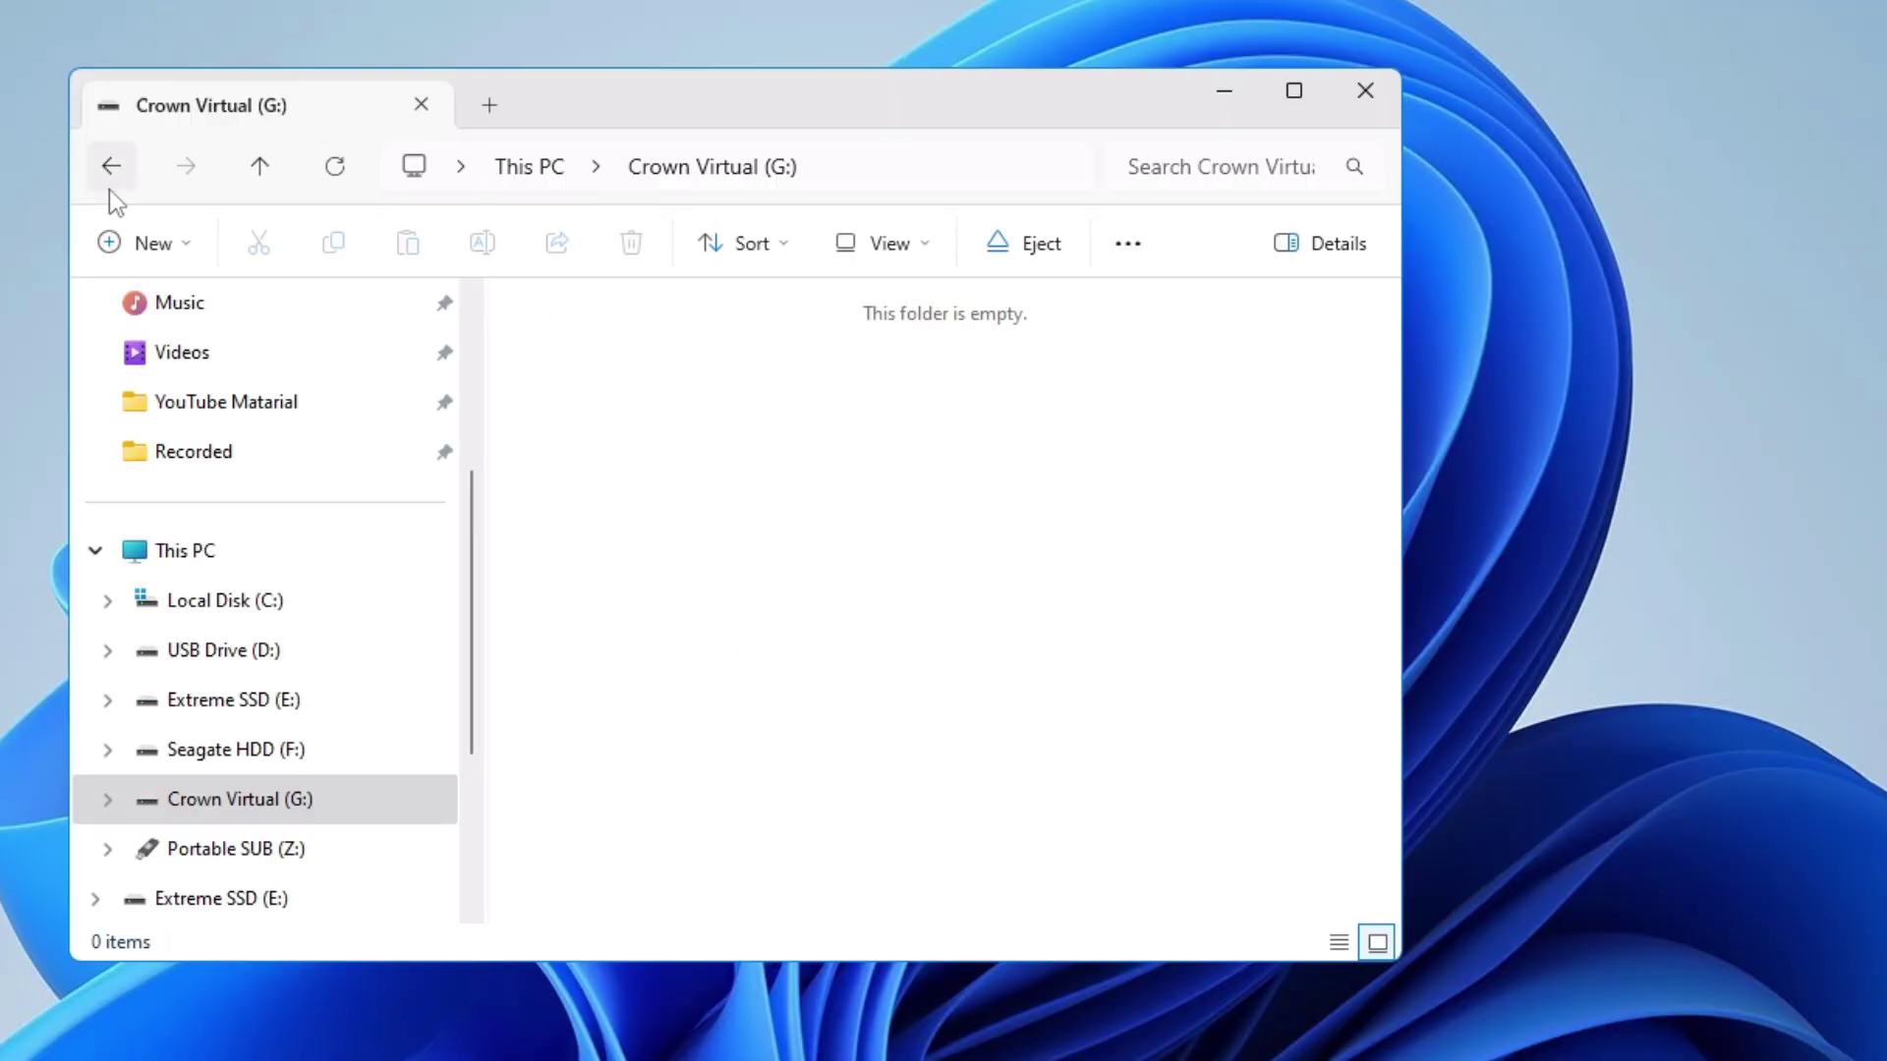
From This PC, start turning on BitLocker for Crown Virtual (G:) and choose to unlock the drive with a password
click(121, 166)
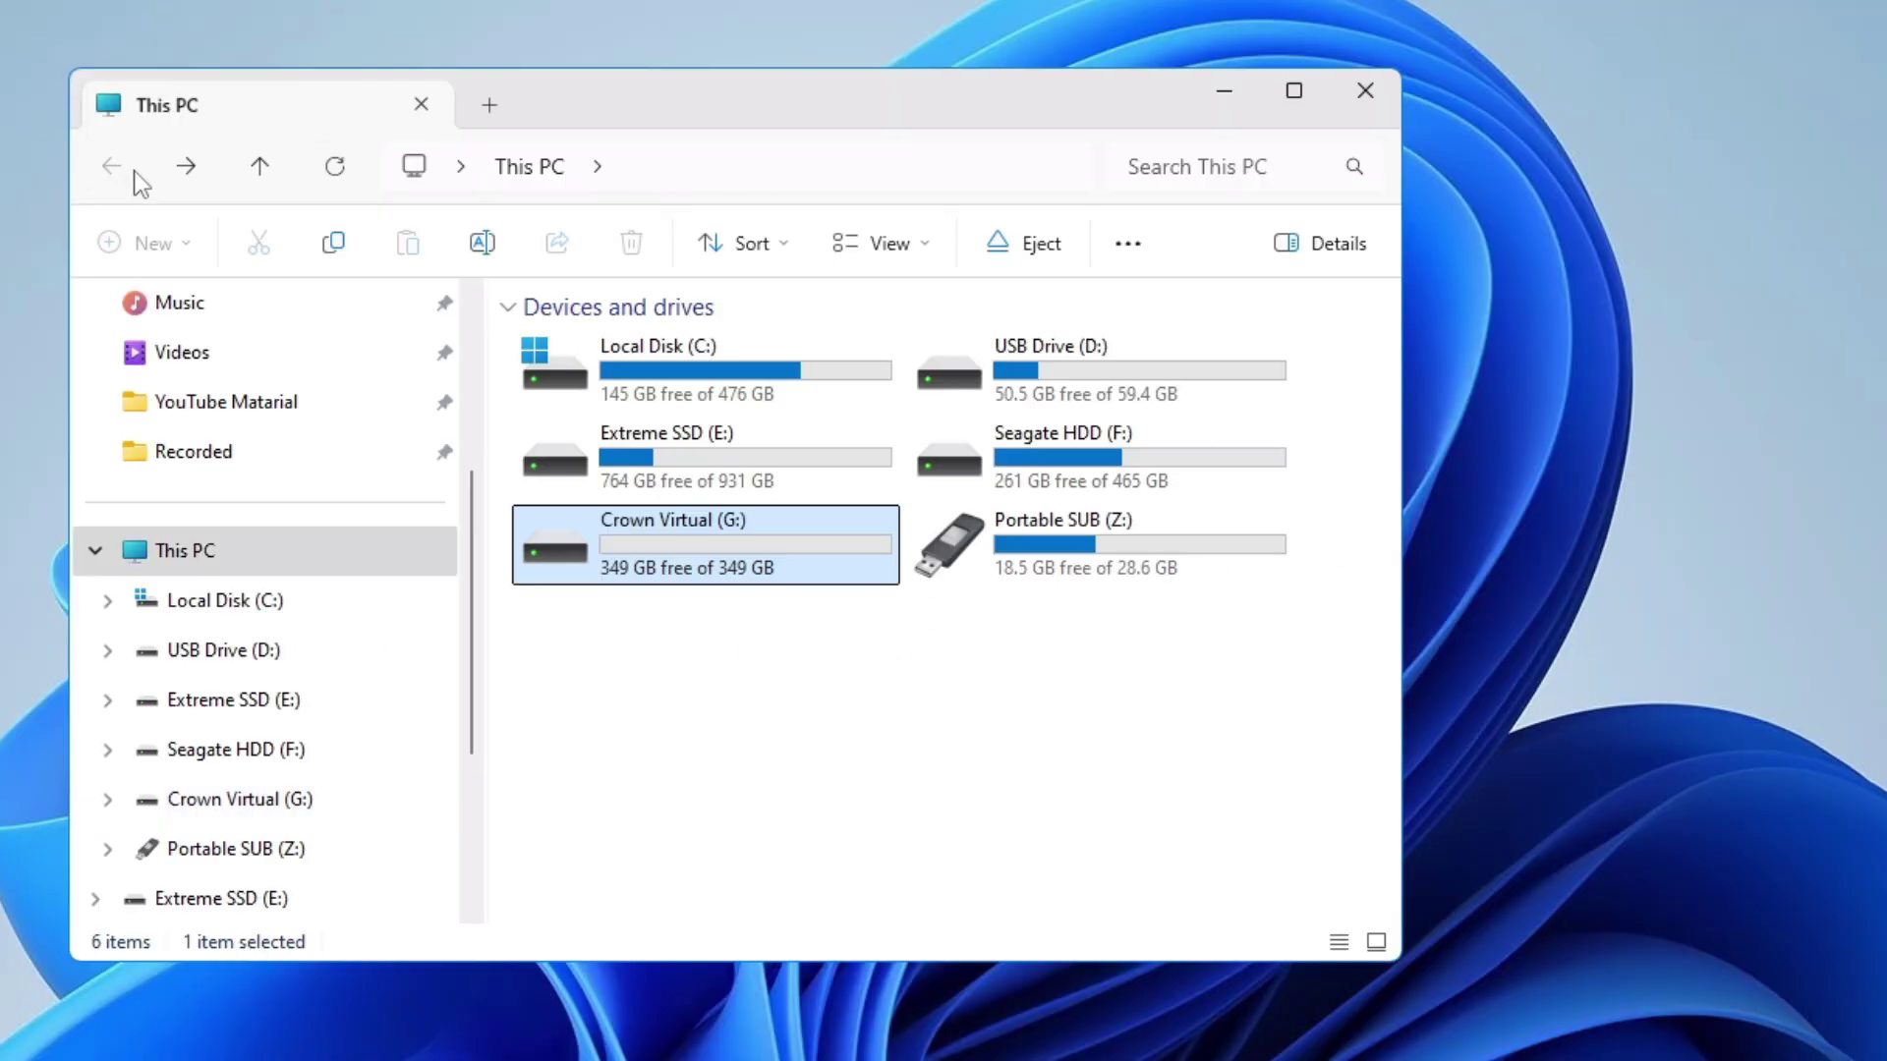
right_click(653, 531)
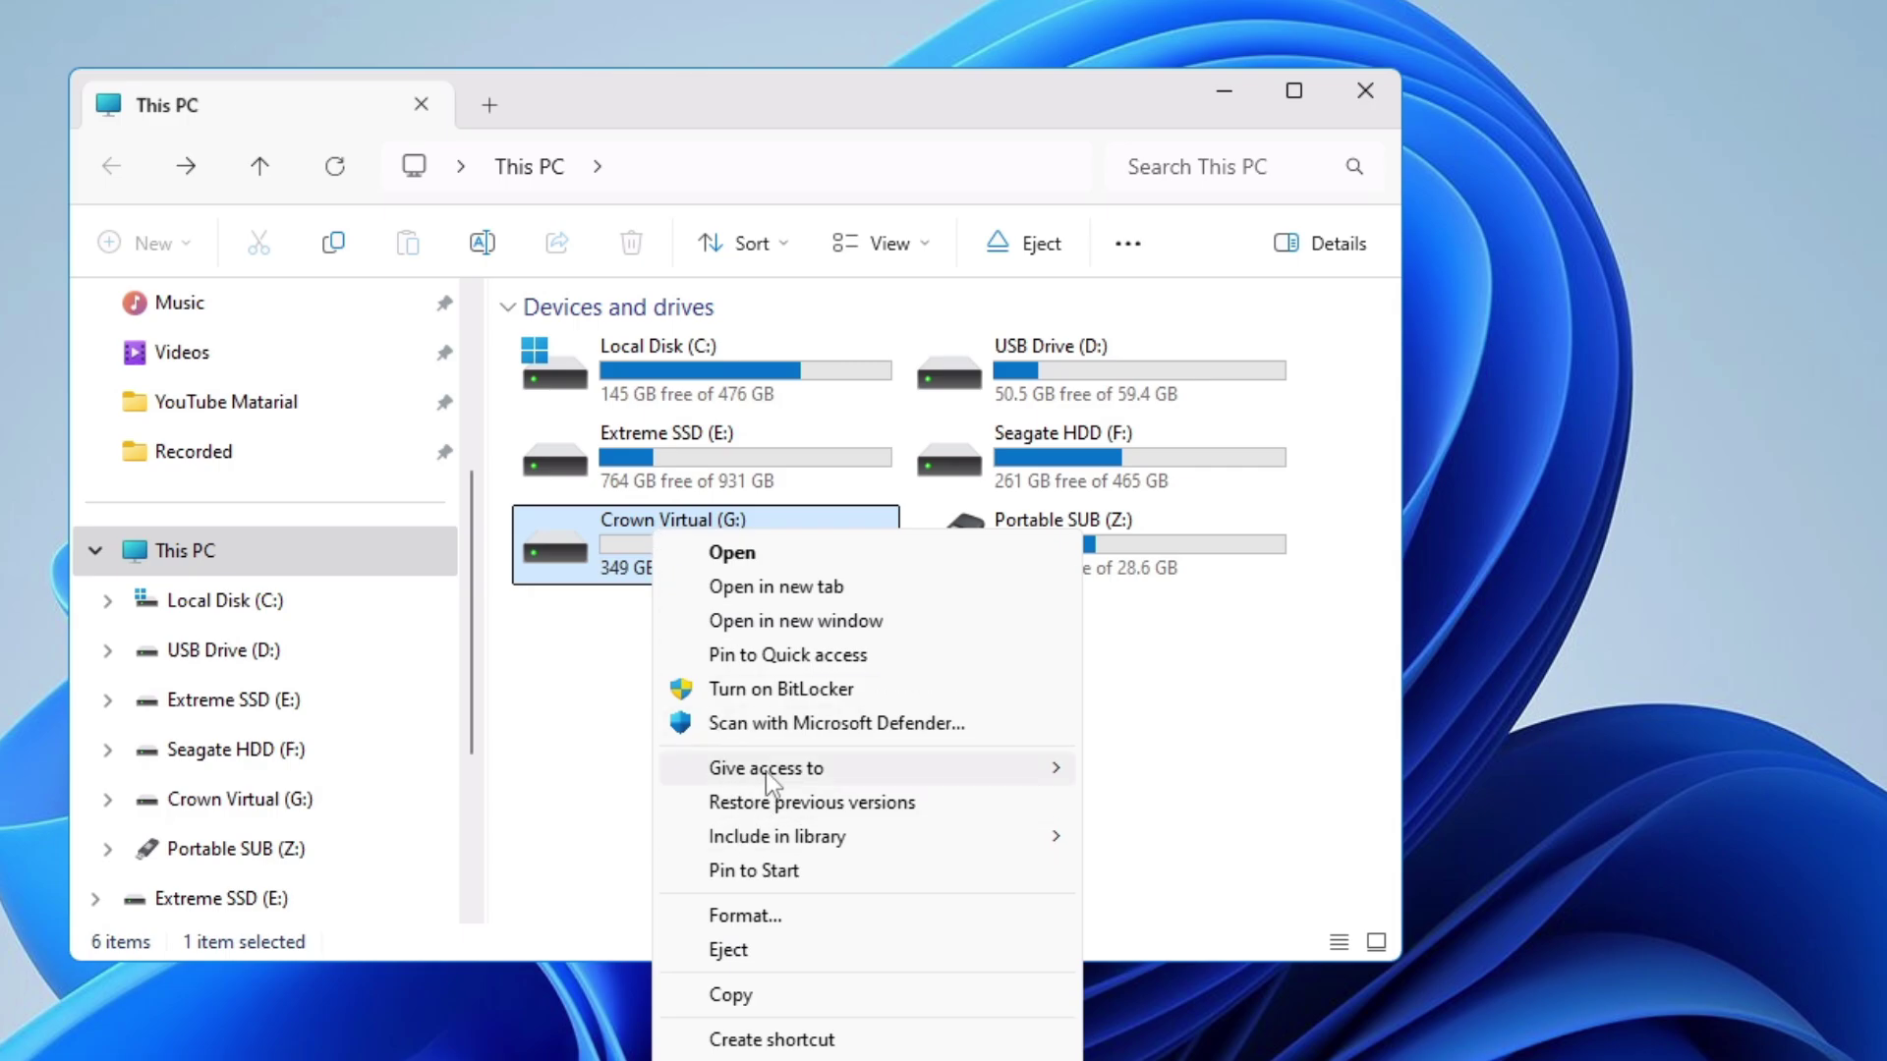
click(768, 691)
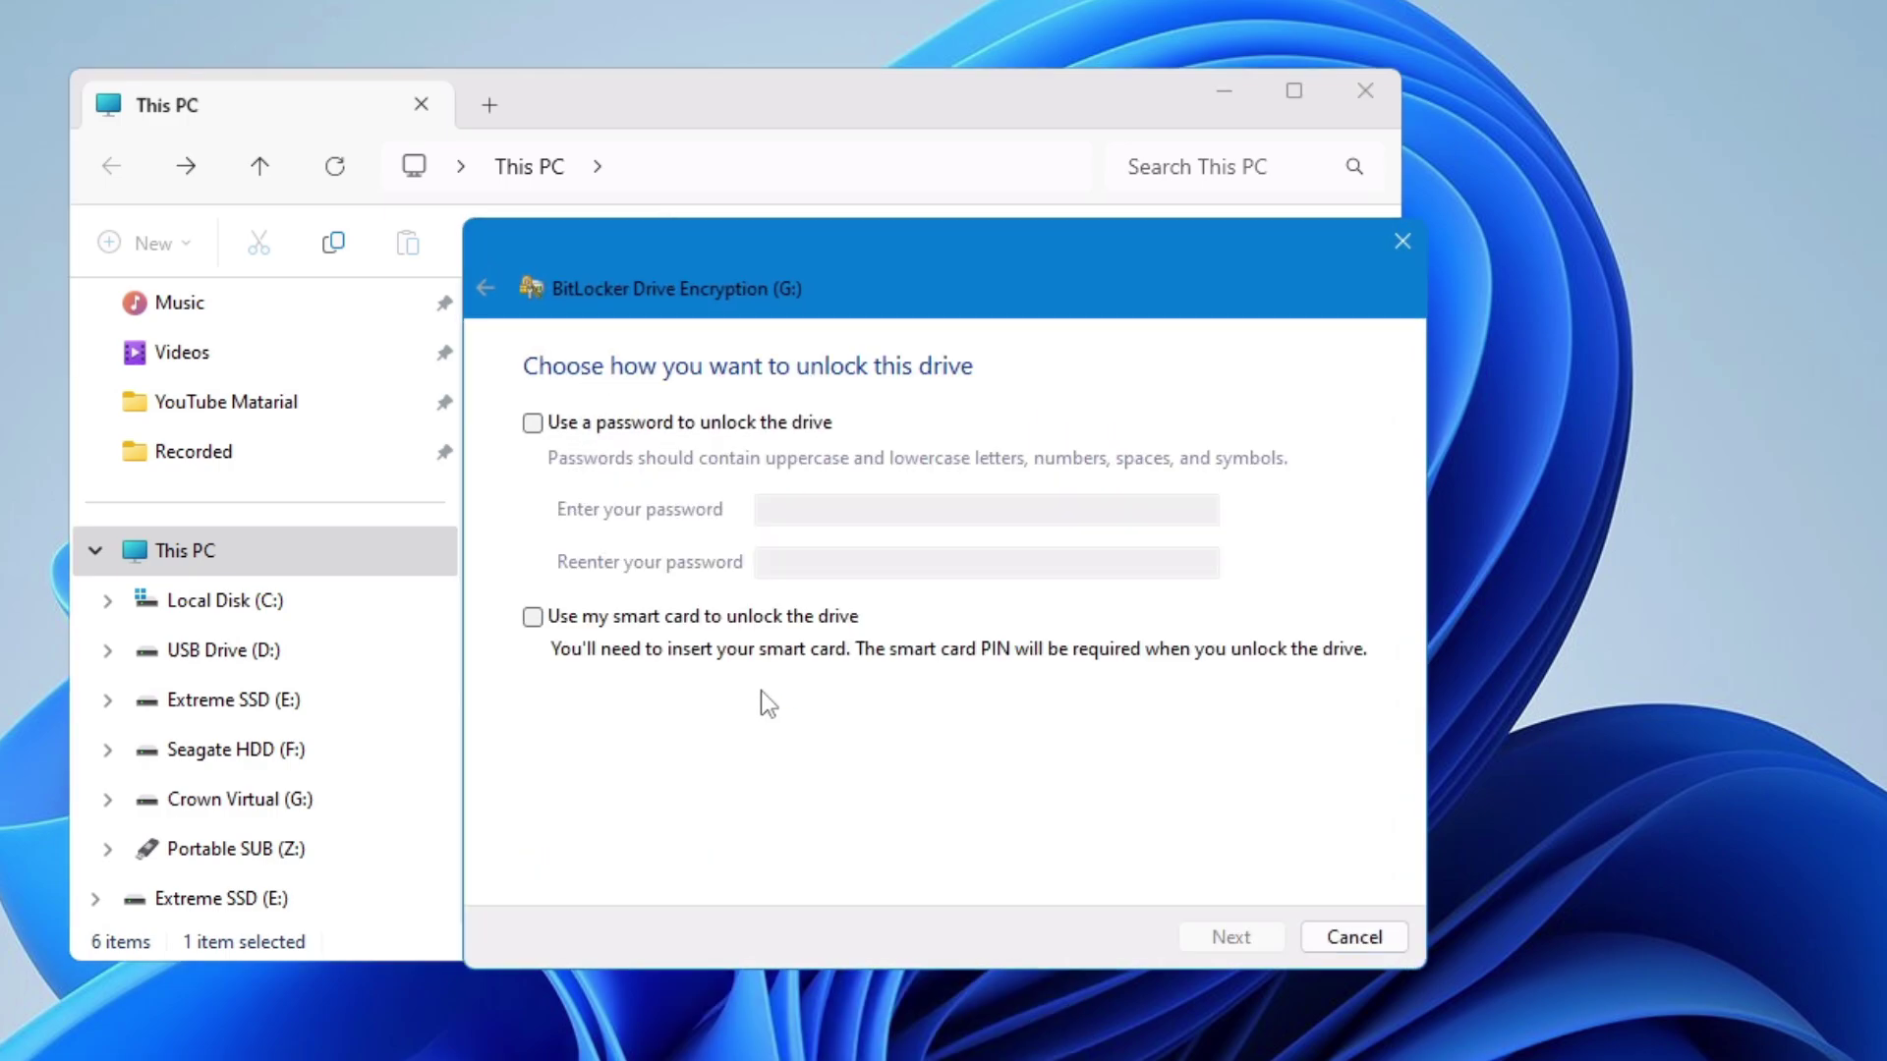
click(574, 428)
click(775, 505)
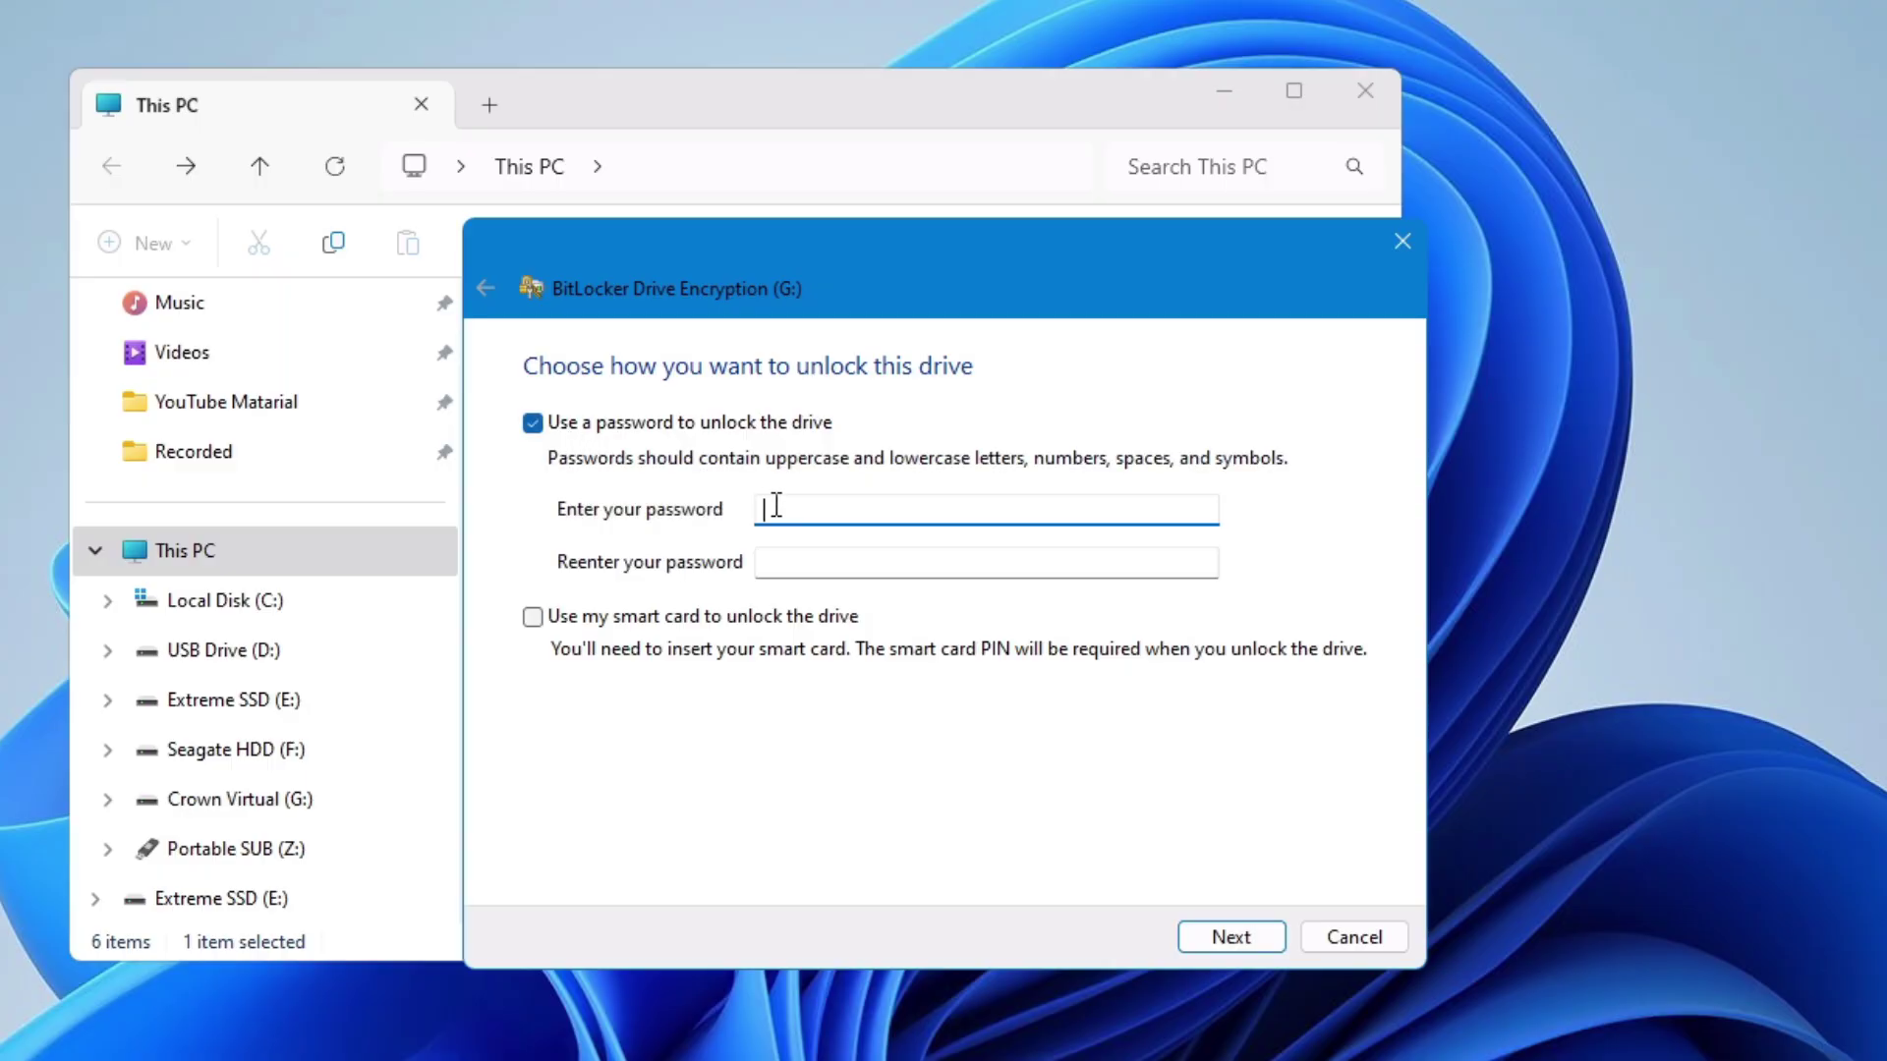
click(776, 568)
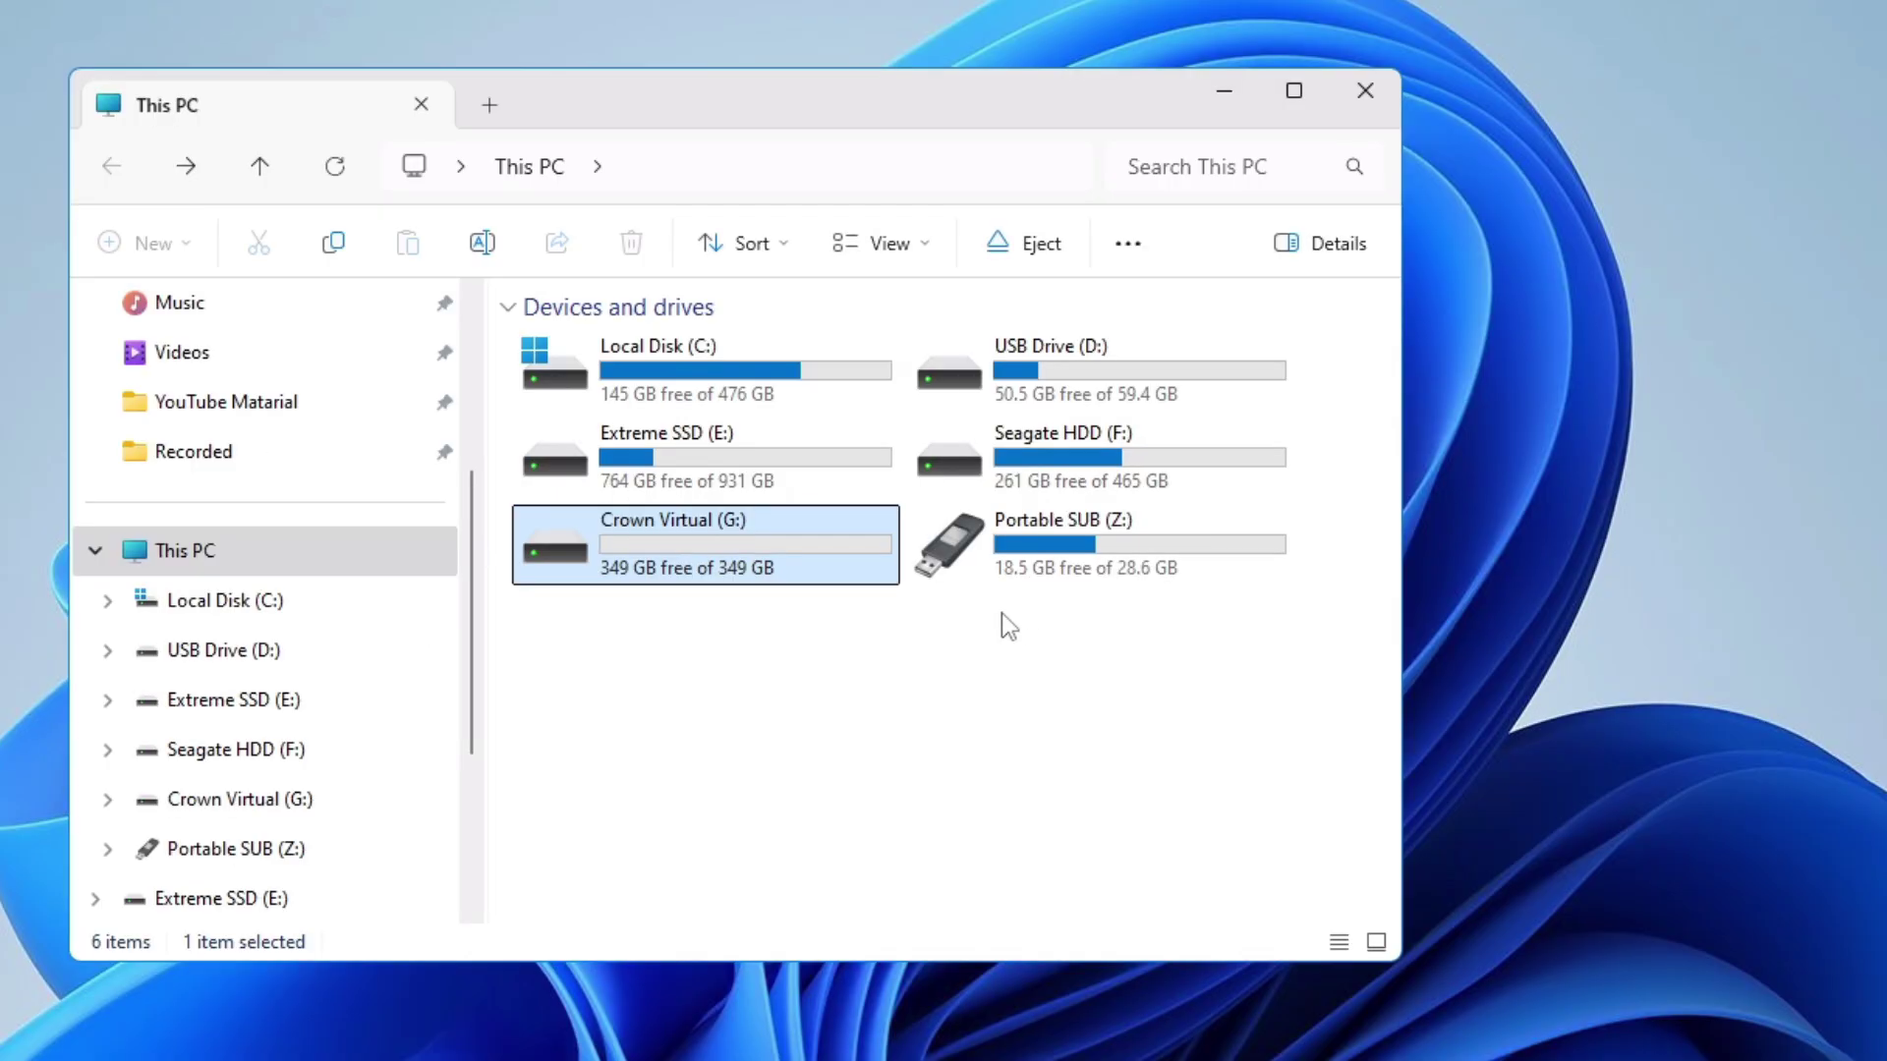
Find Crown Virtual.vhdx on the Extreme SSD (E:) drive and view the file actions available for it
double_click(688, 444)
scroll(853, 573, down, 3)
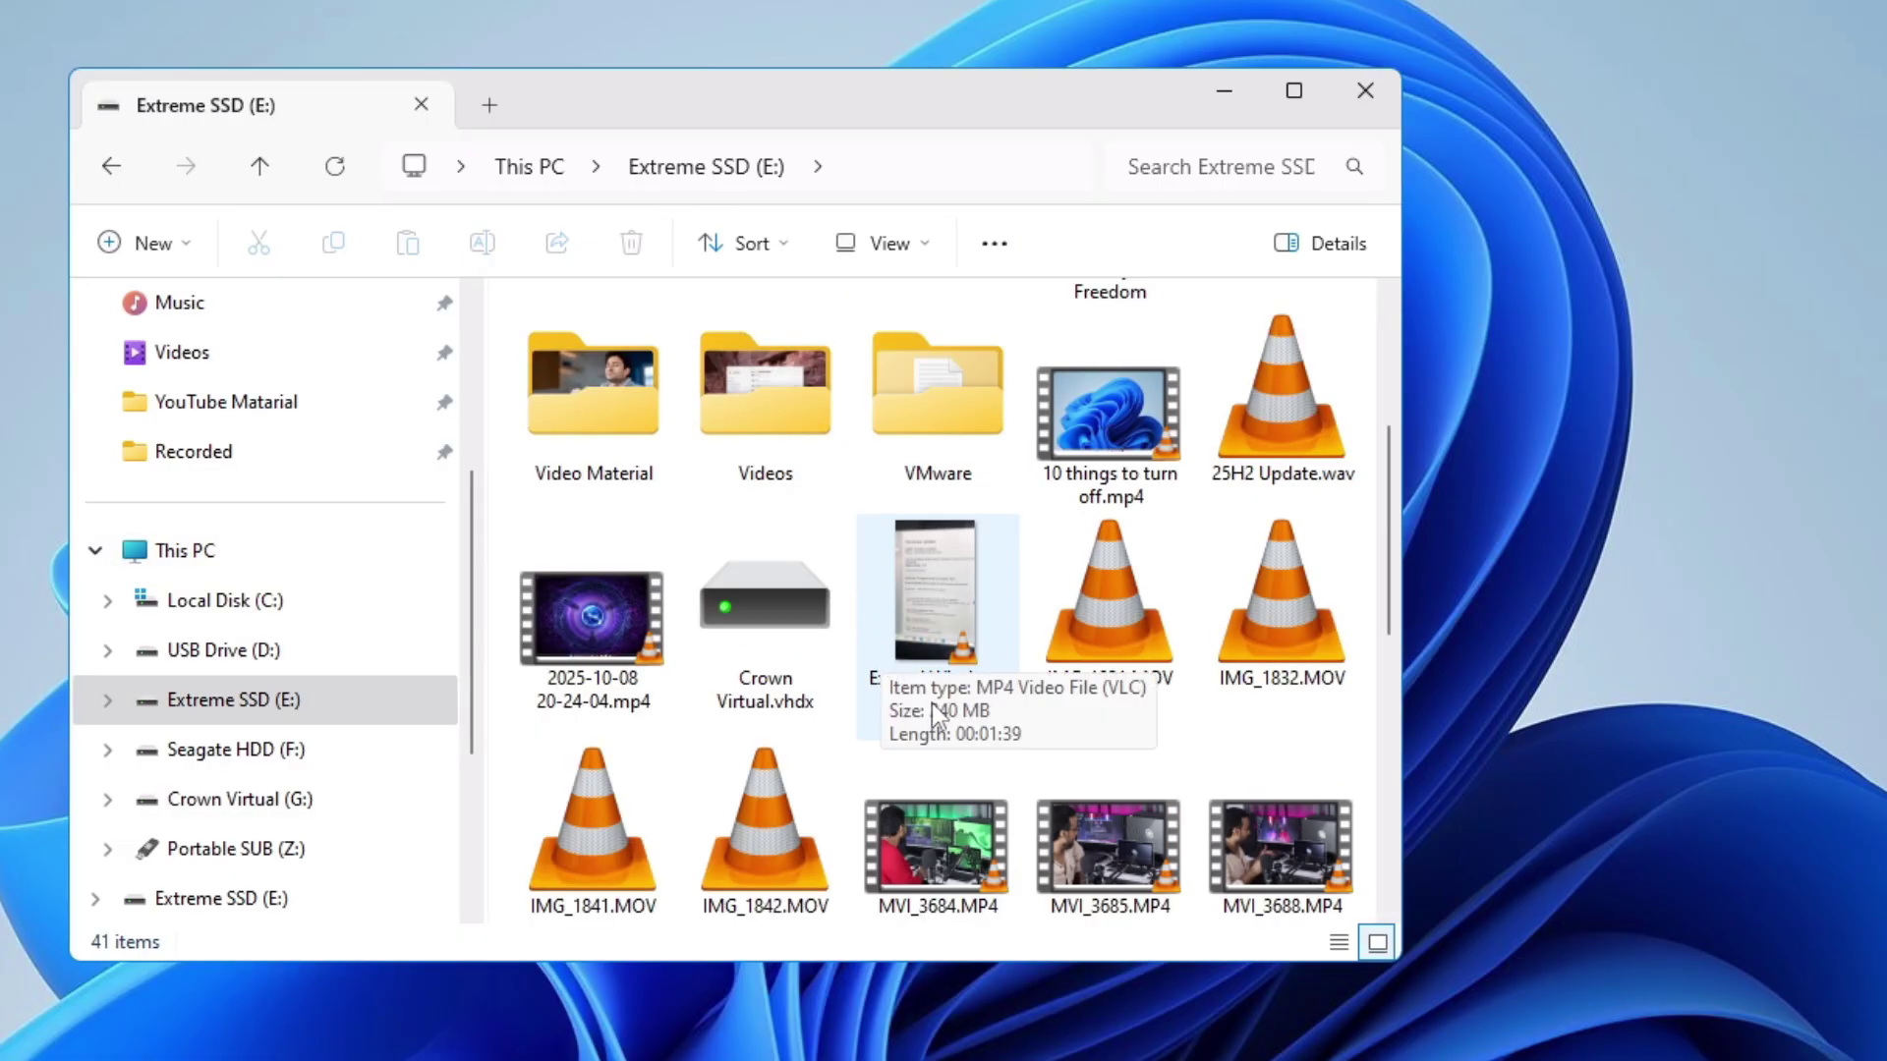
click(798, 629)
right_click(784, 617)
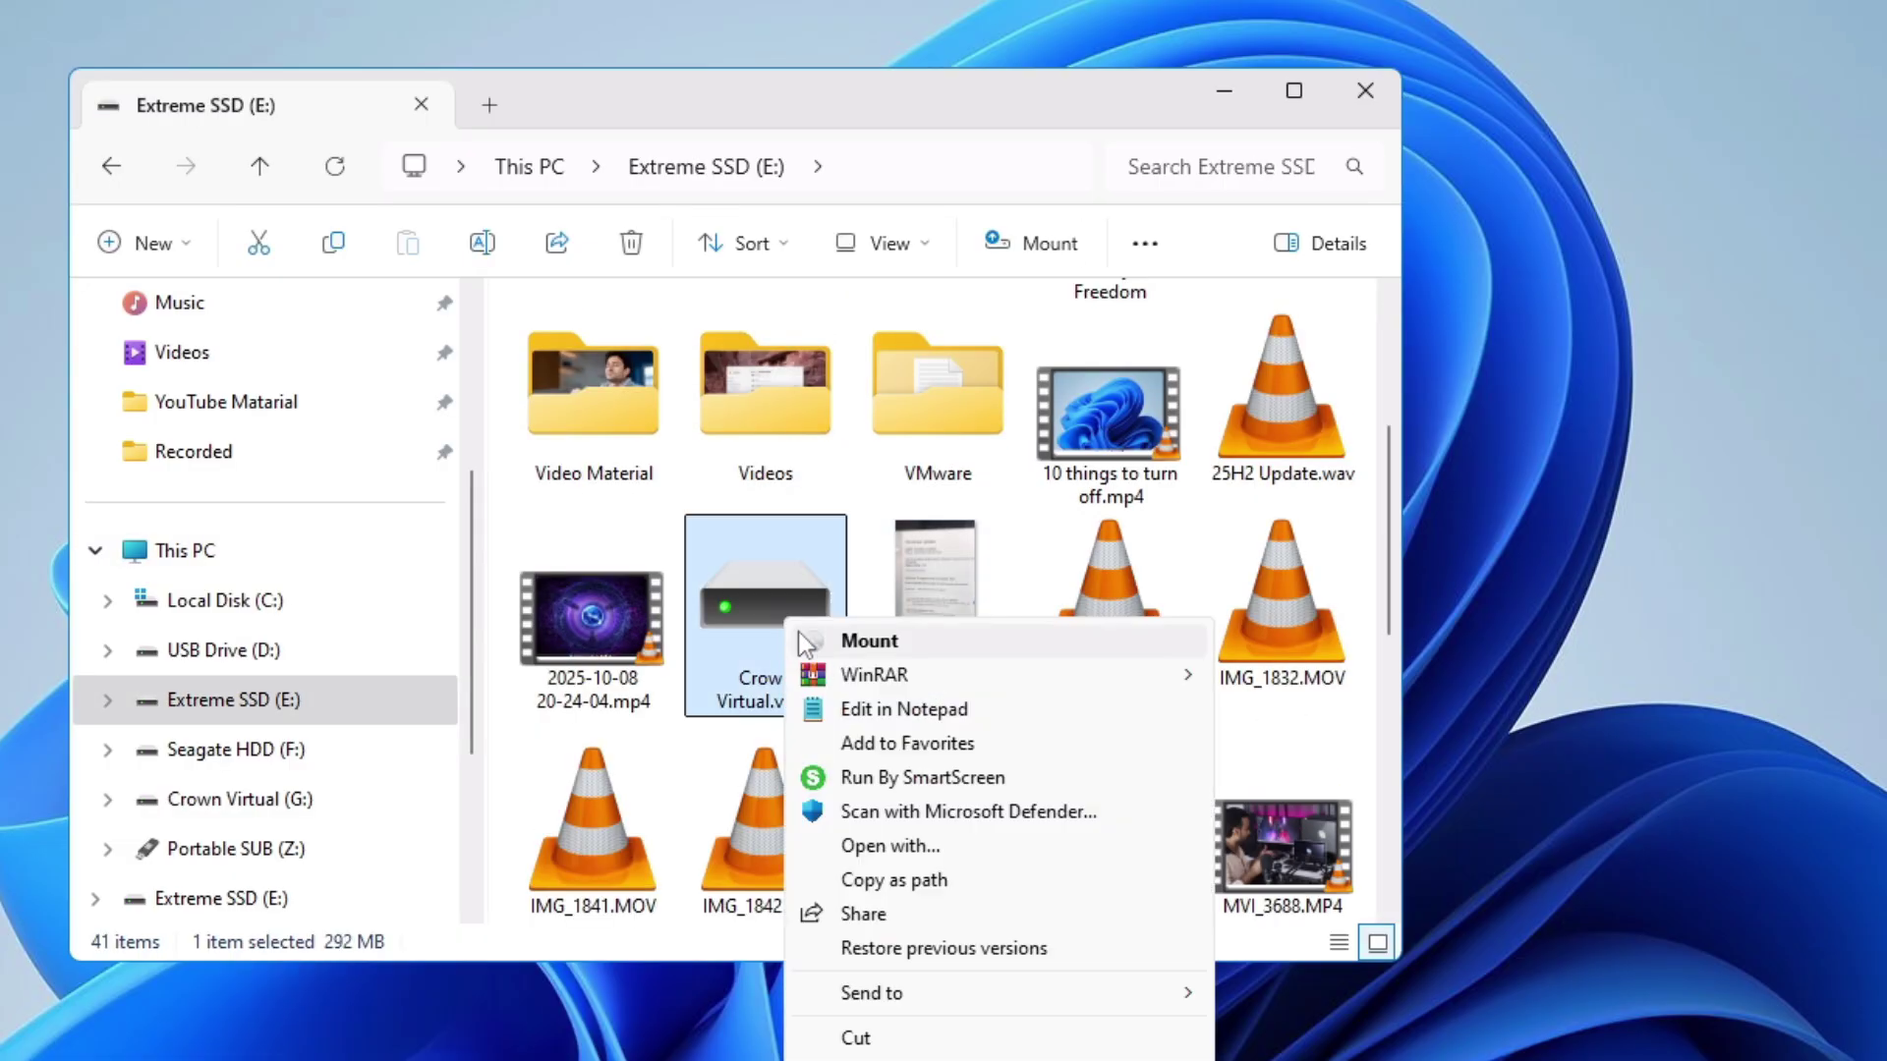
mouse_move(859, 677)
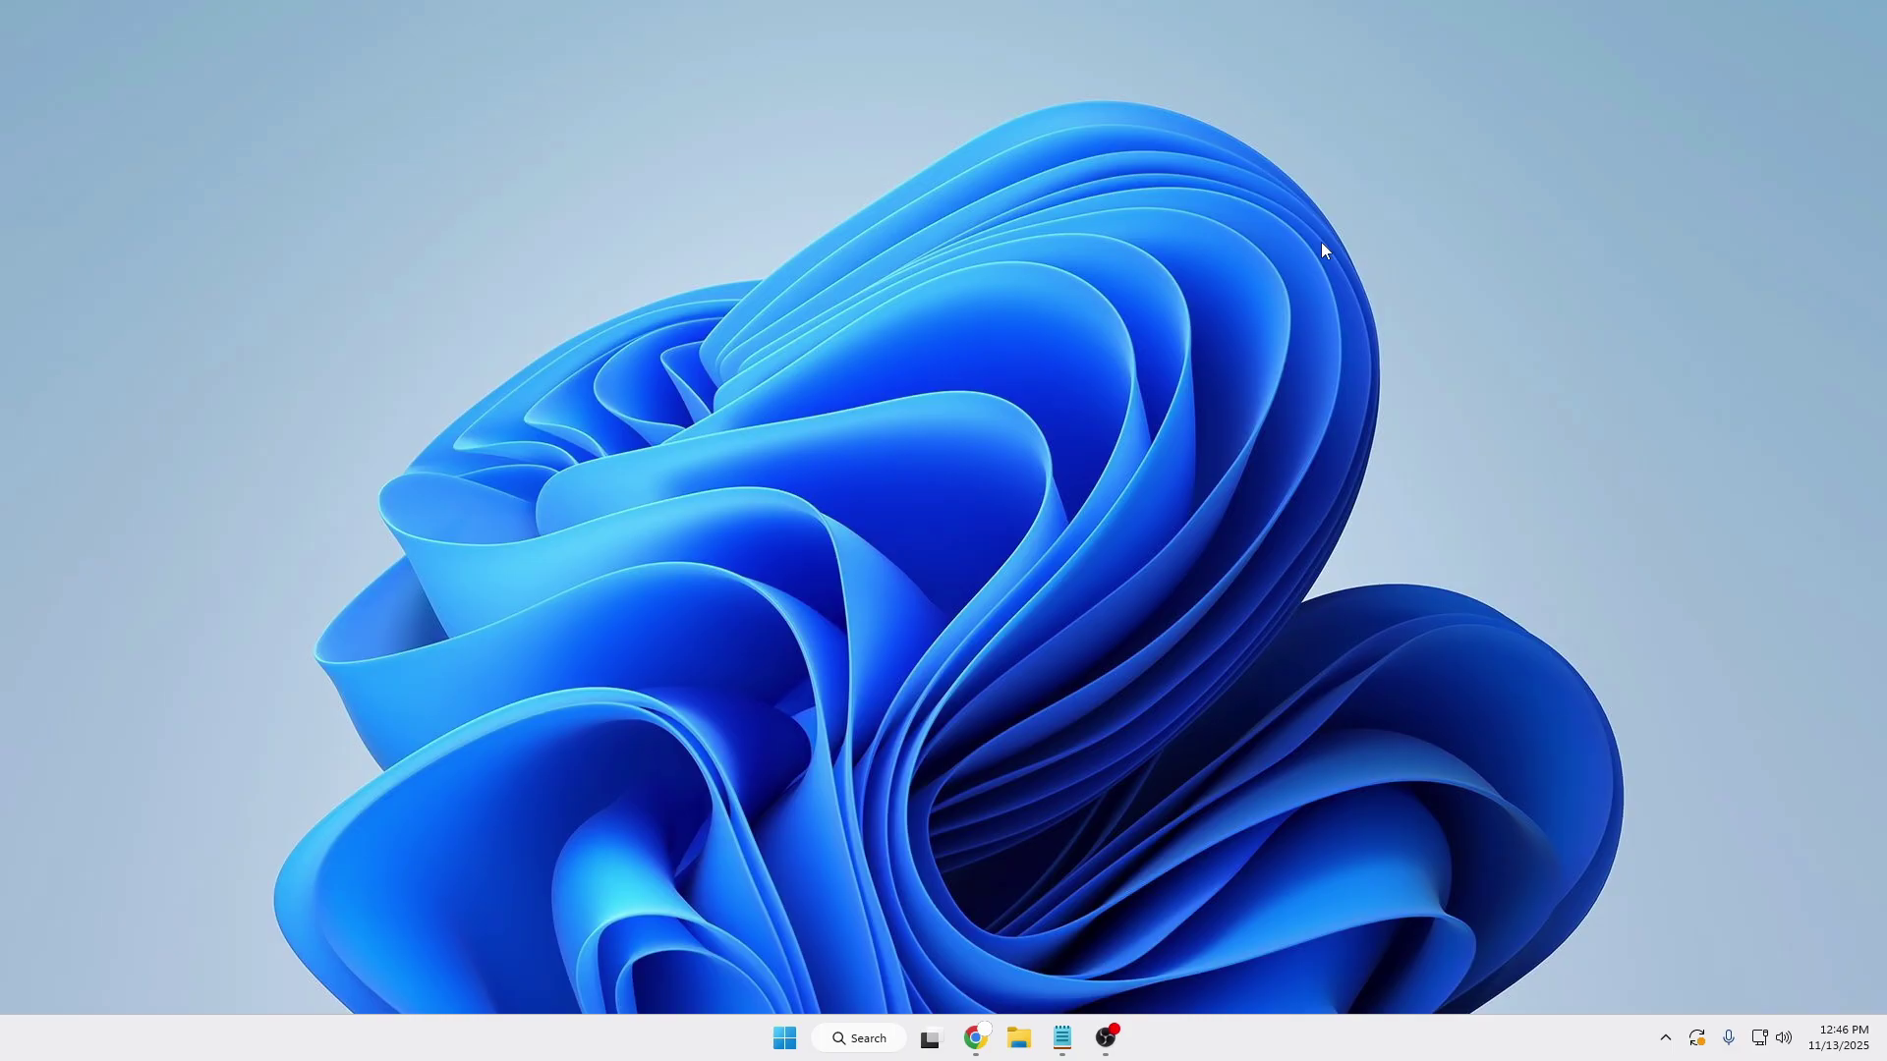
Examine the virtual hard disk creation options in Disk Management, and close it without creating a disk
right_click(786, 1042)
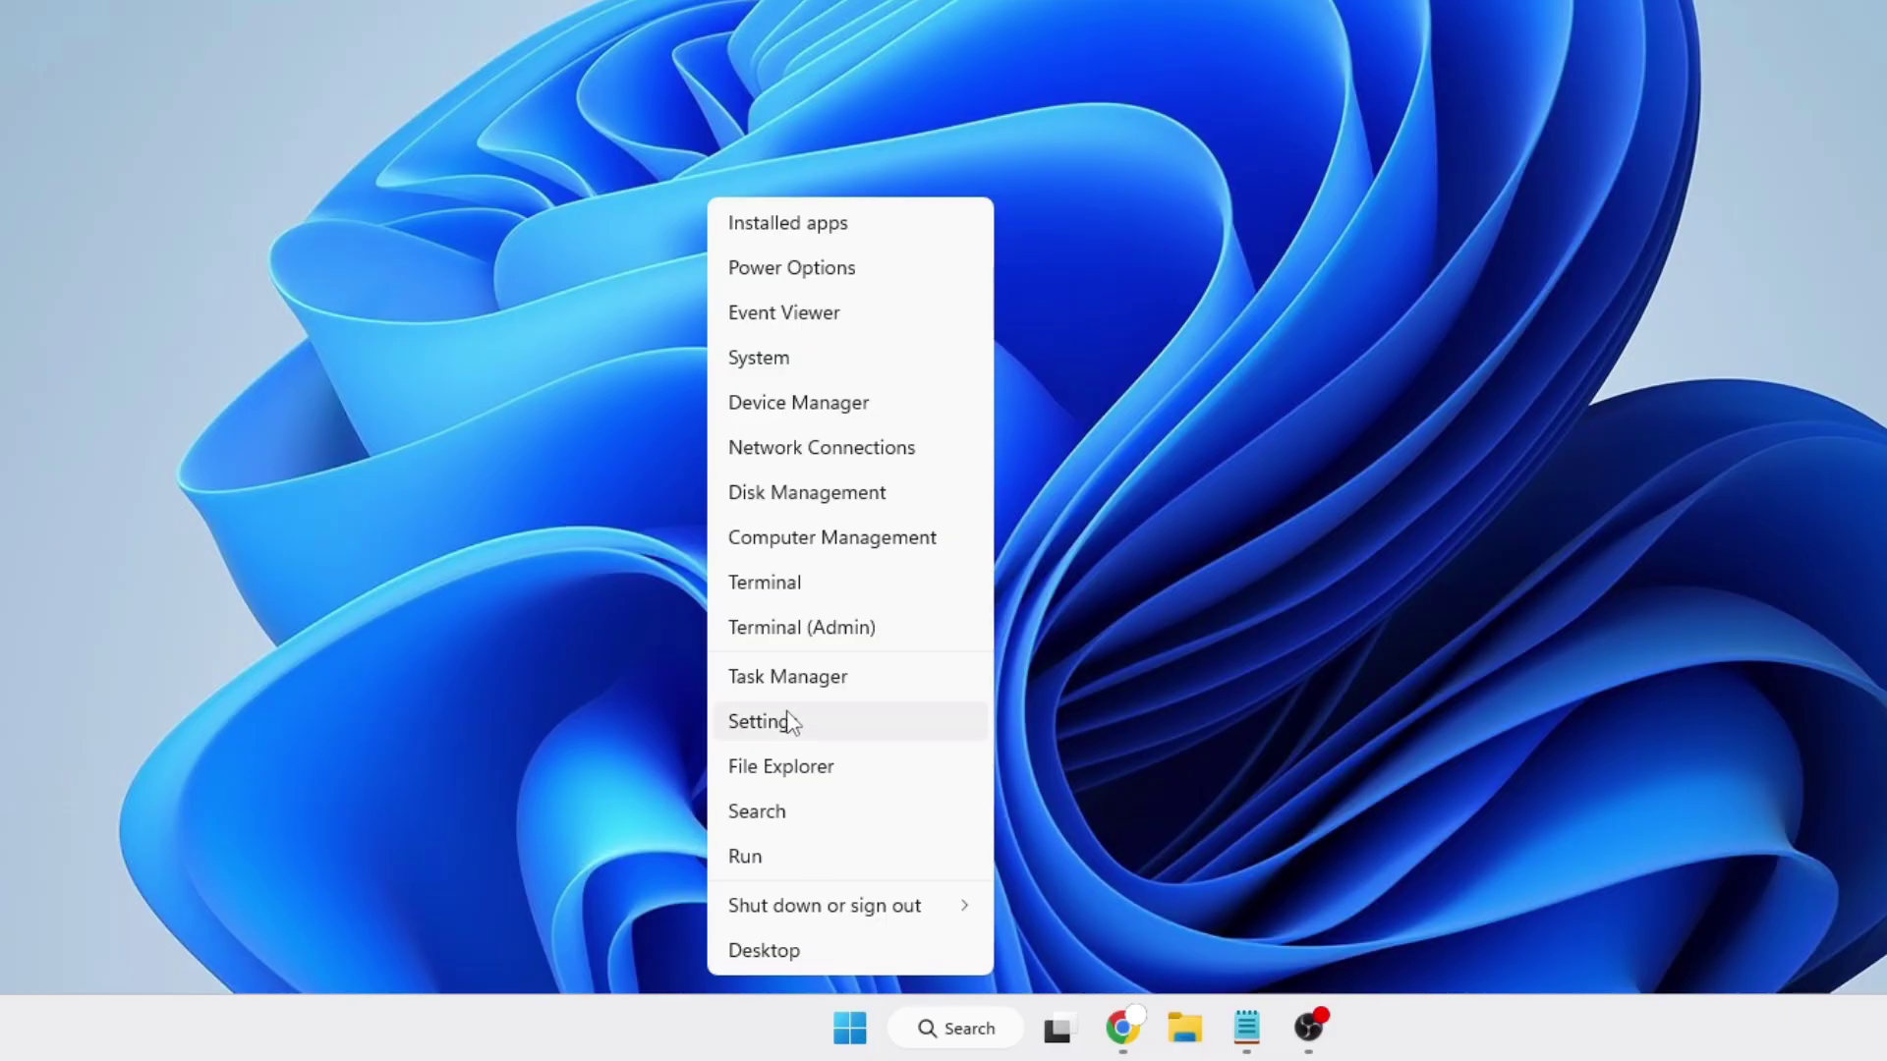
click(811, 493)
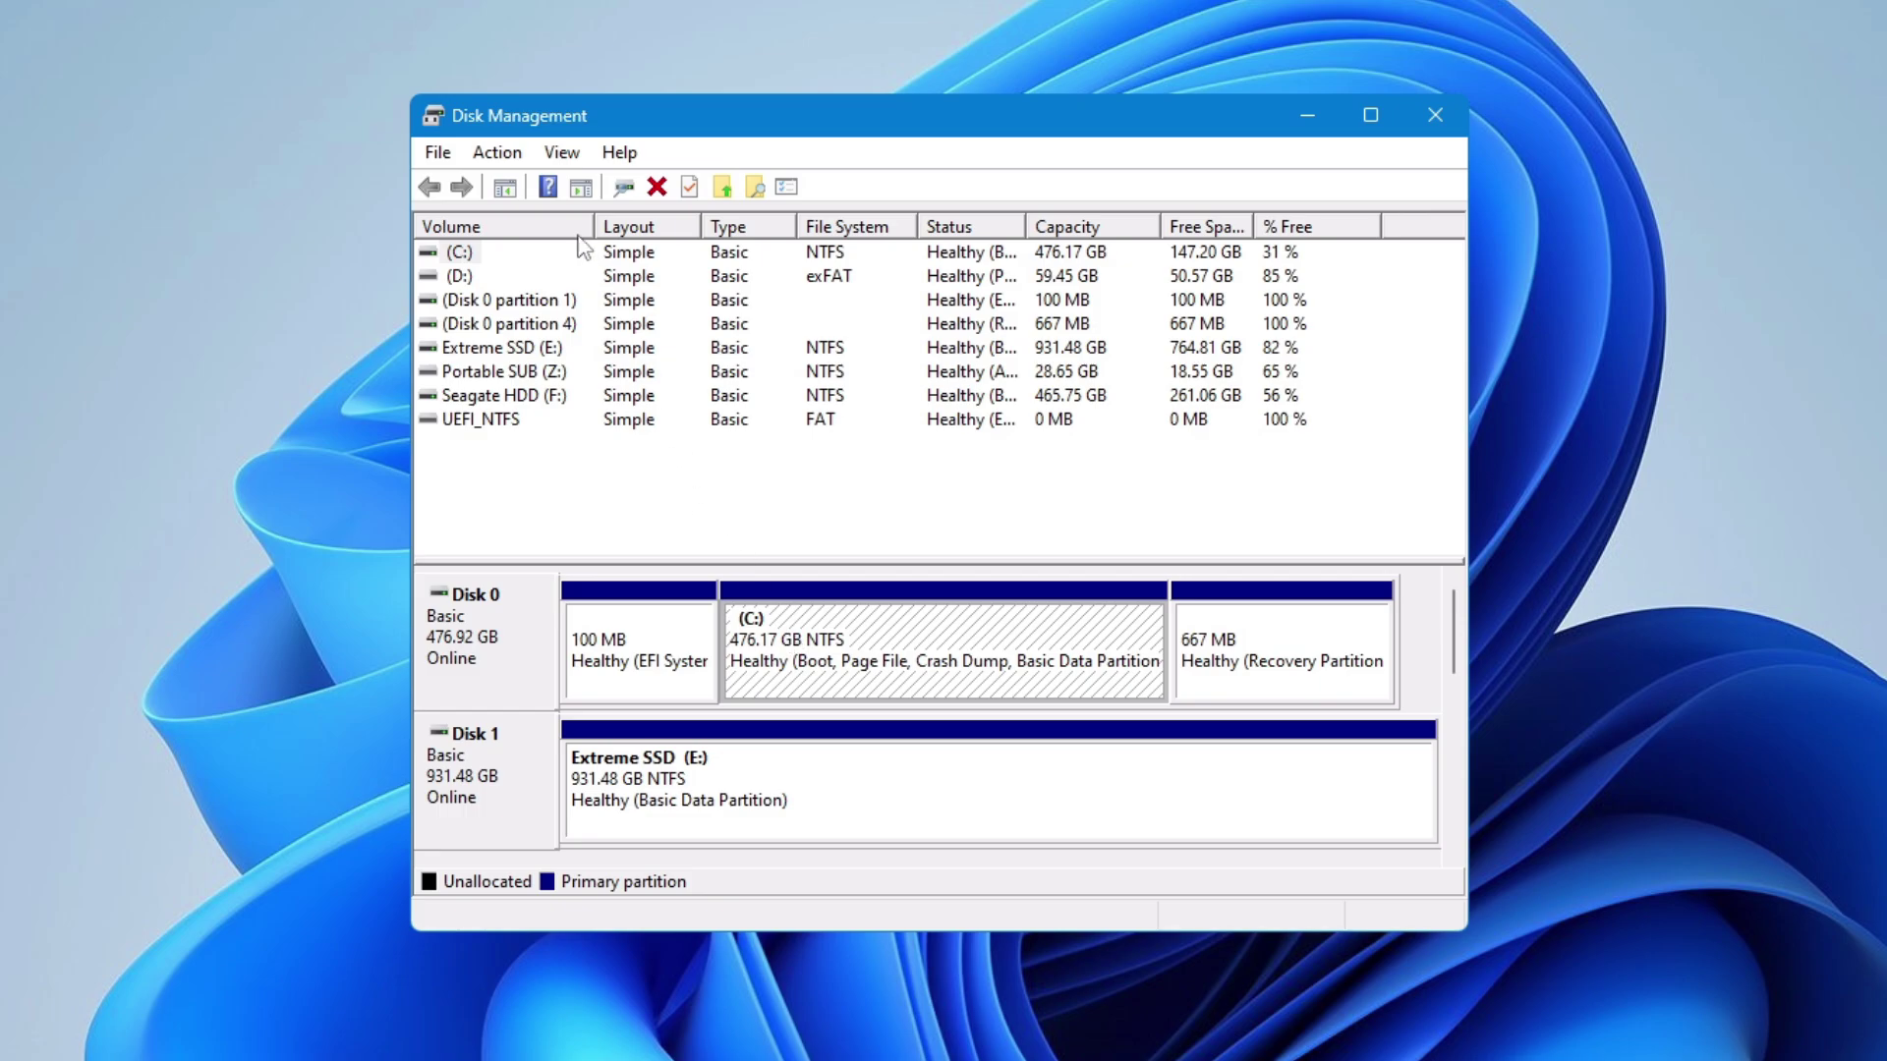
click(499, 156)
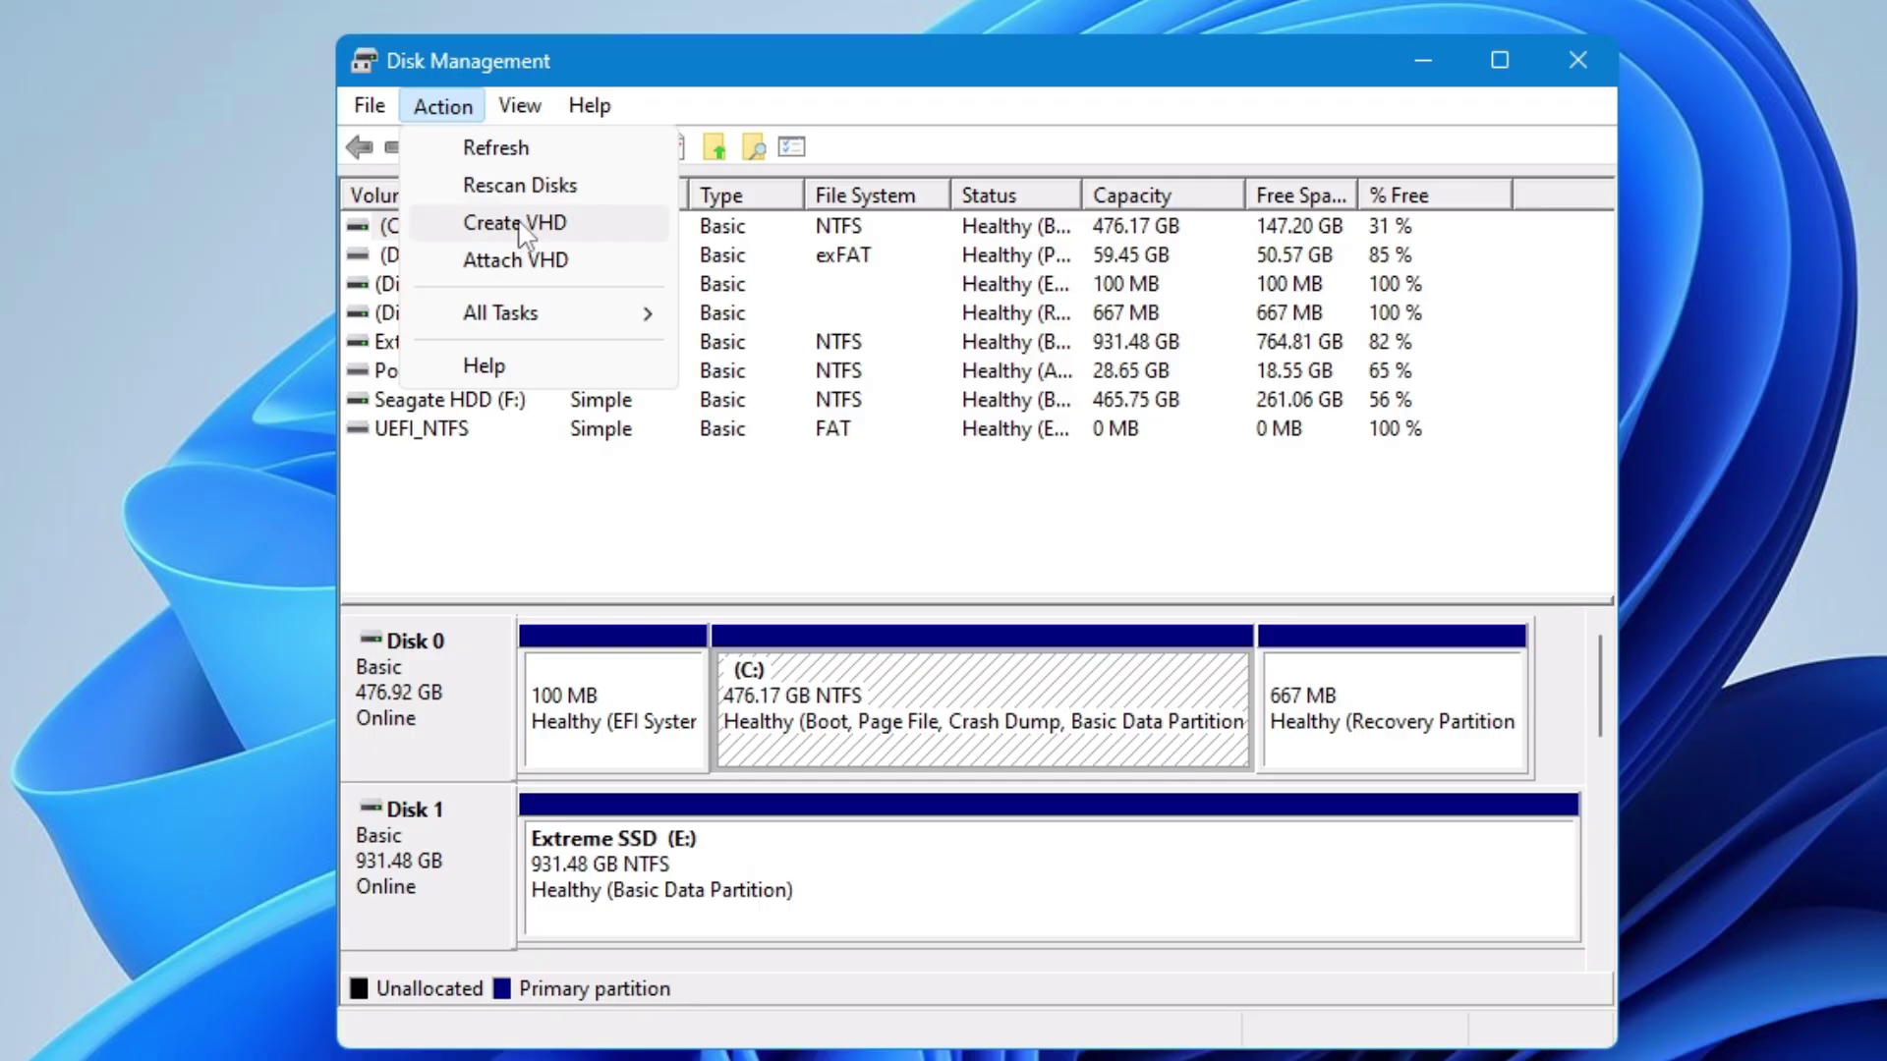
click(520, 224)
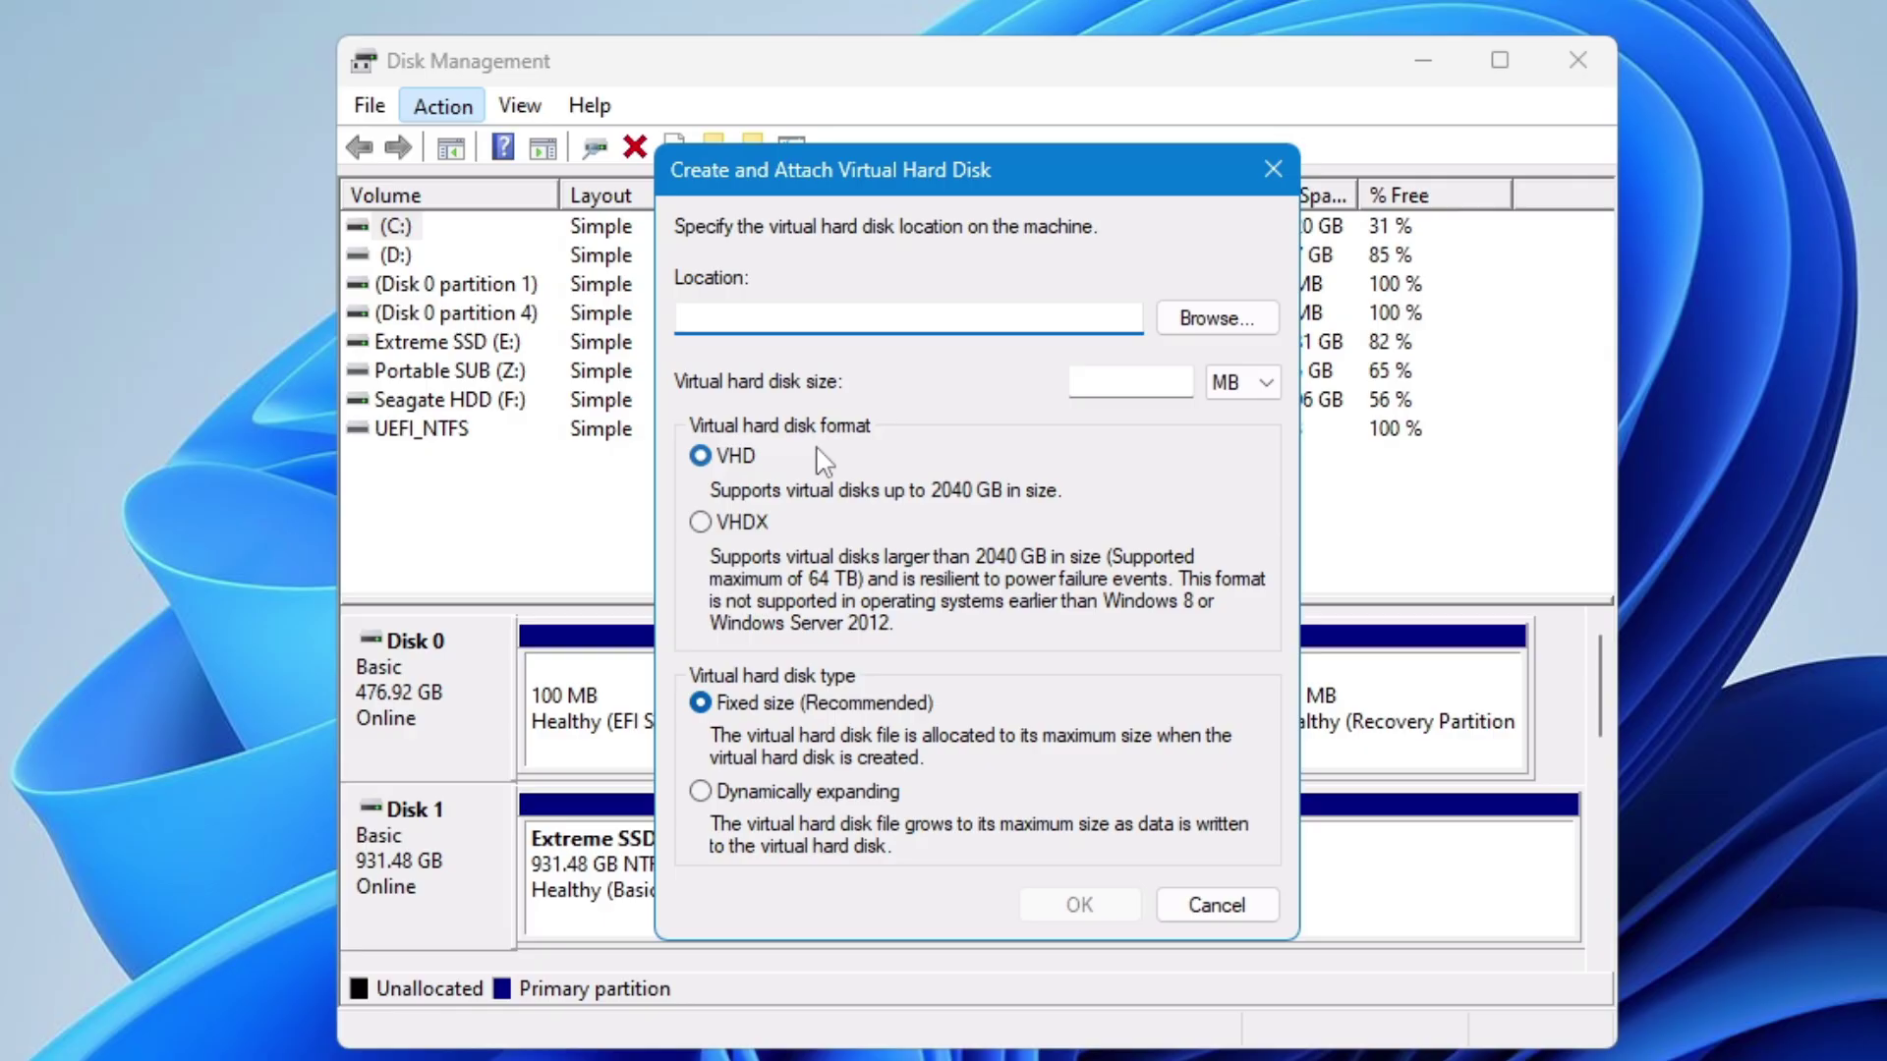
click(1240, 912)
click(1581, 81)
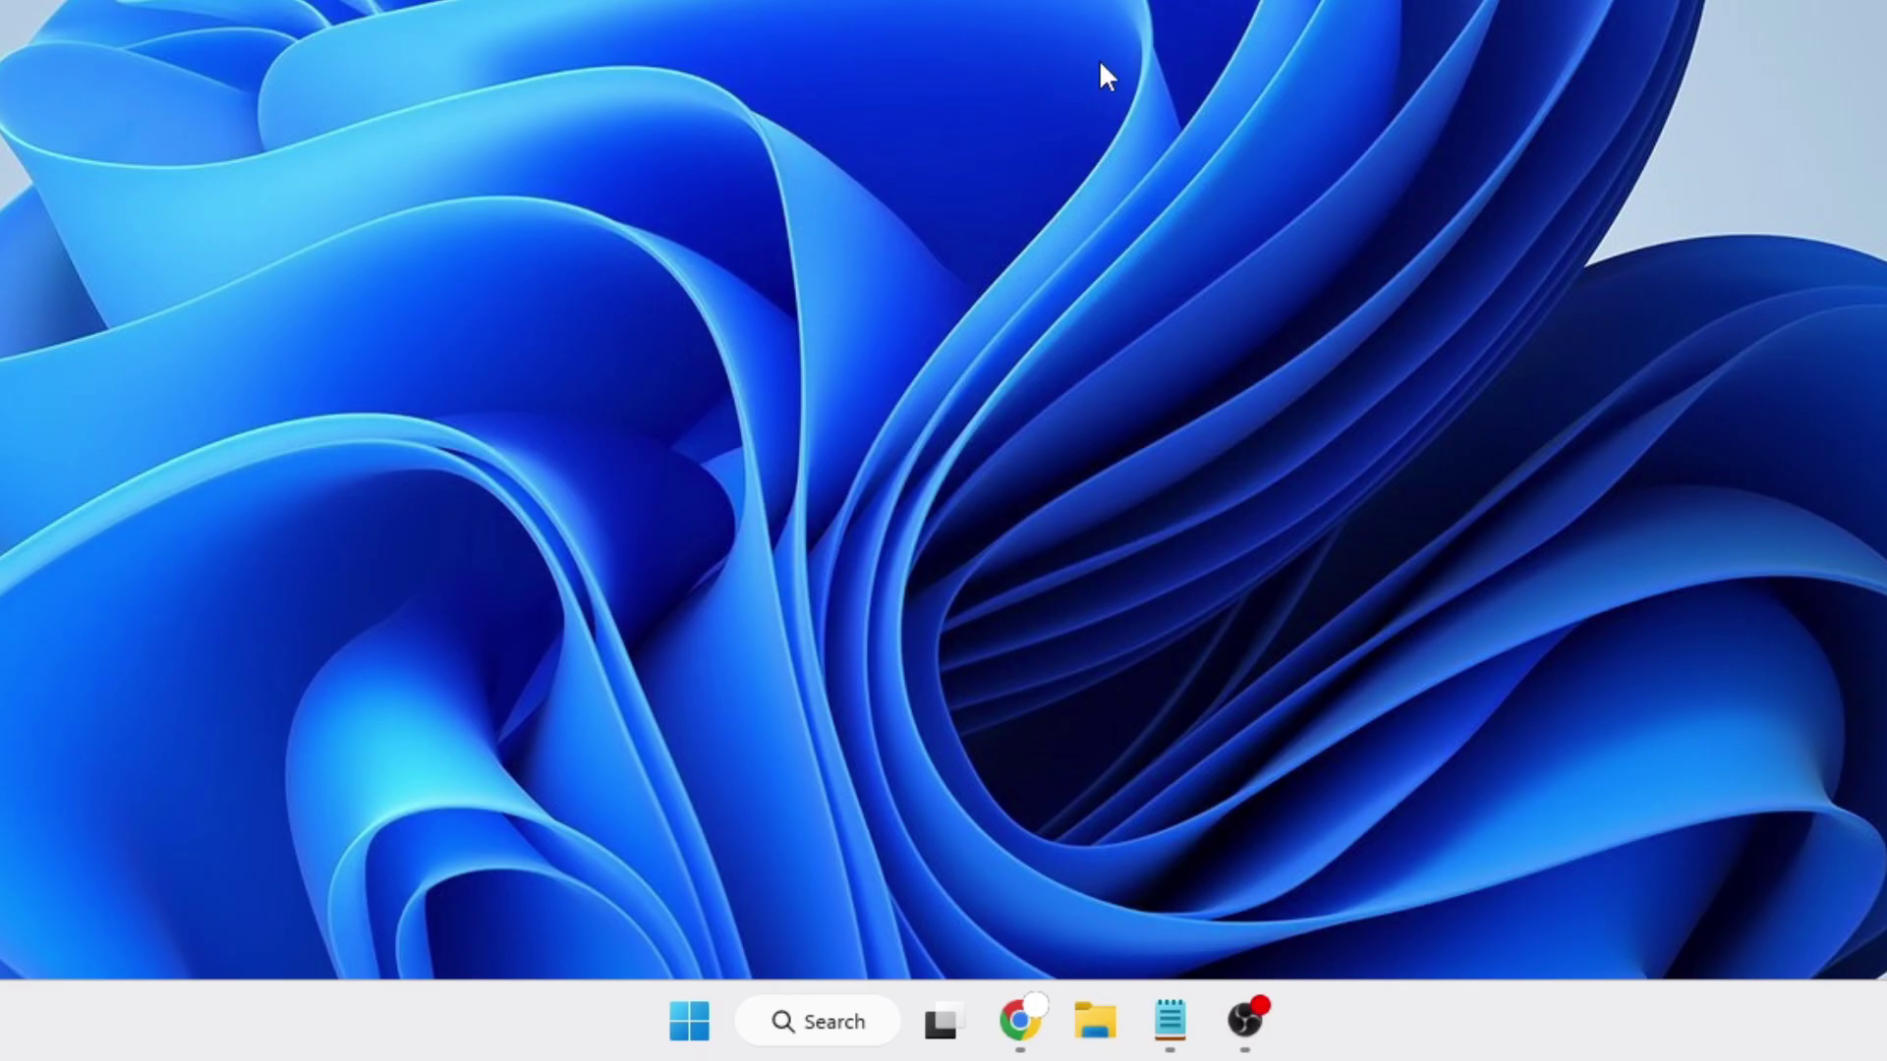
Open the Disks & volumes page from the advanced storage settings in Windows Settings
right_click(688, 1039)
click(608, 653)
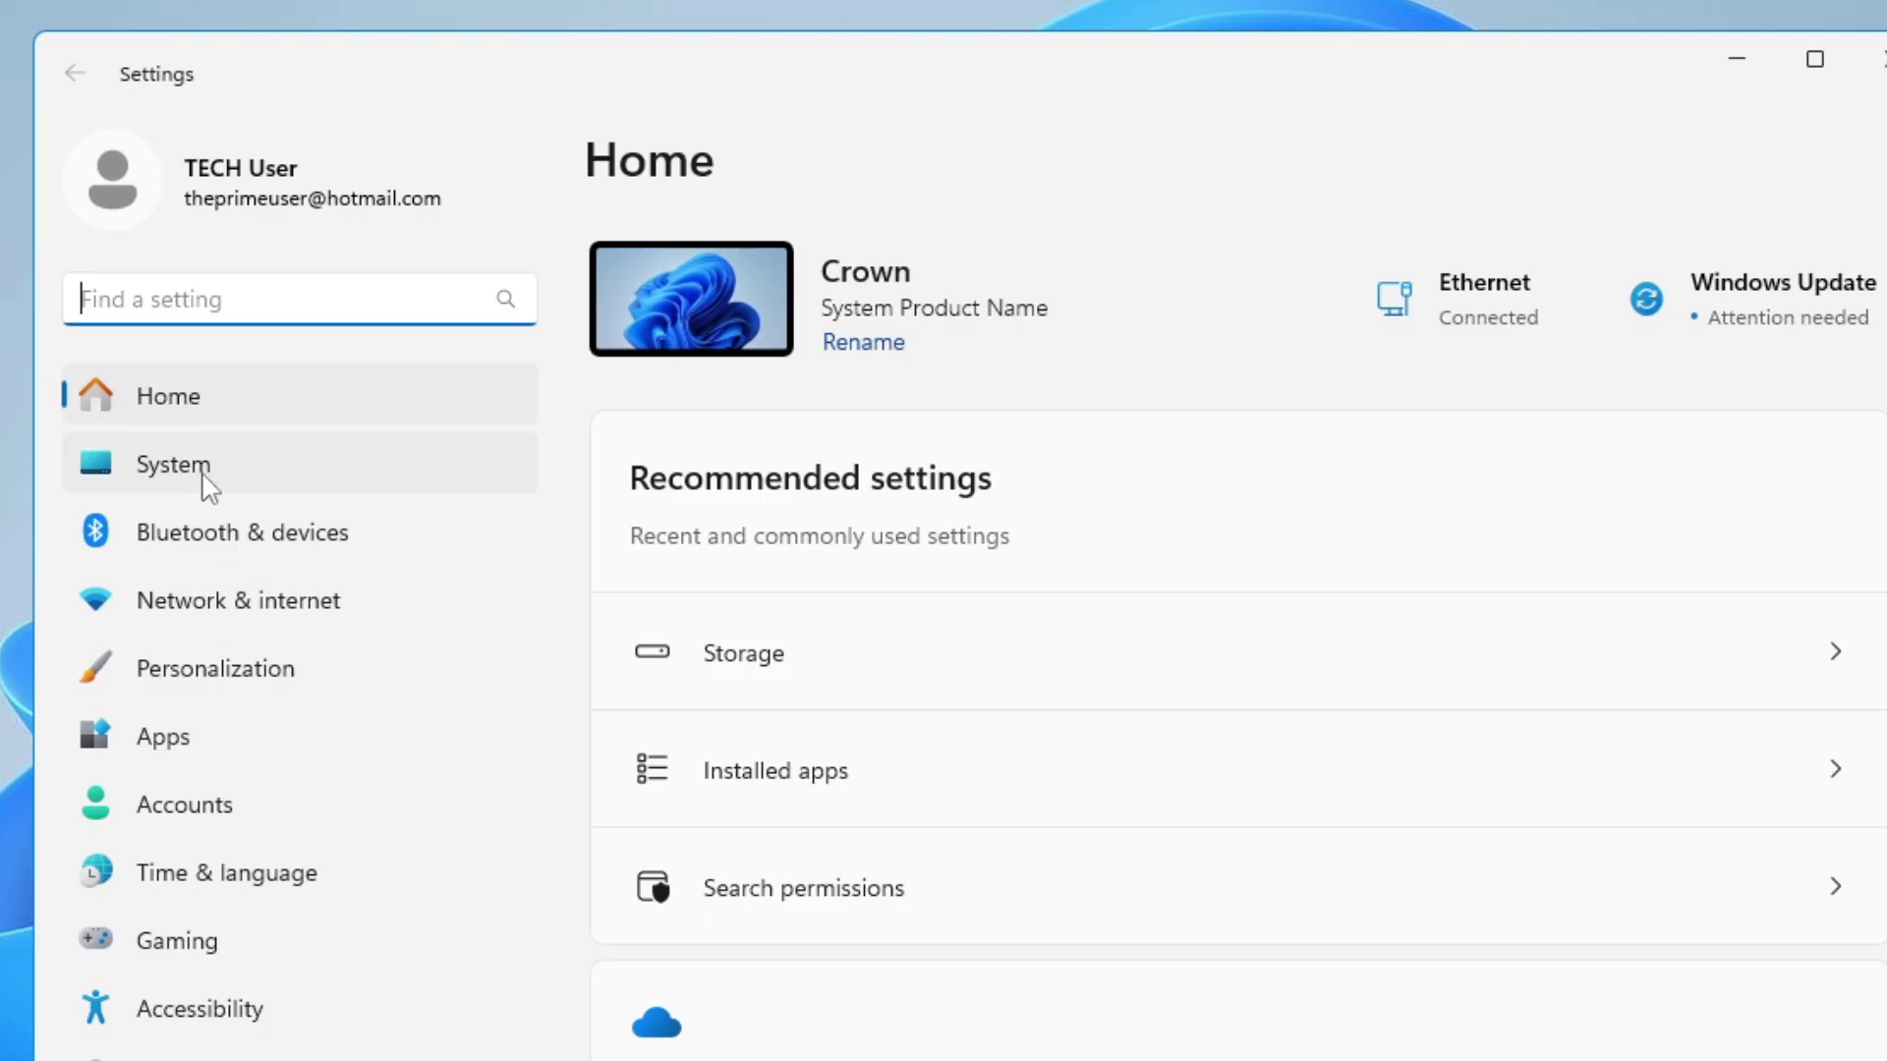
click(208, 482)
scroll(756, 884, down, 3)
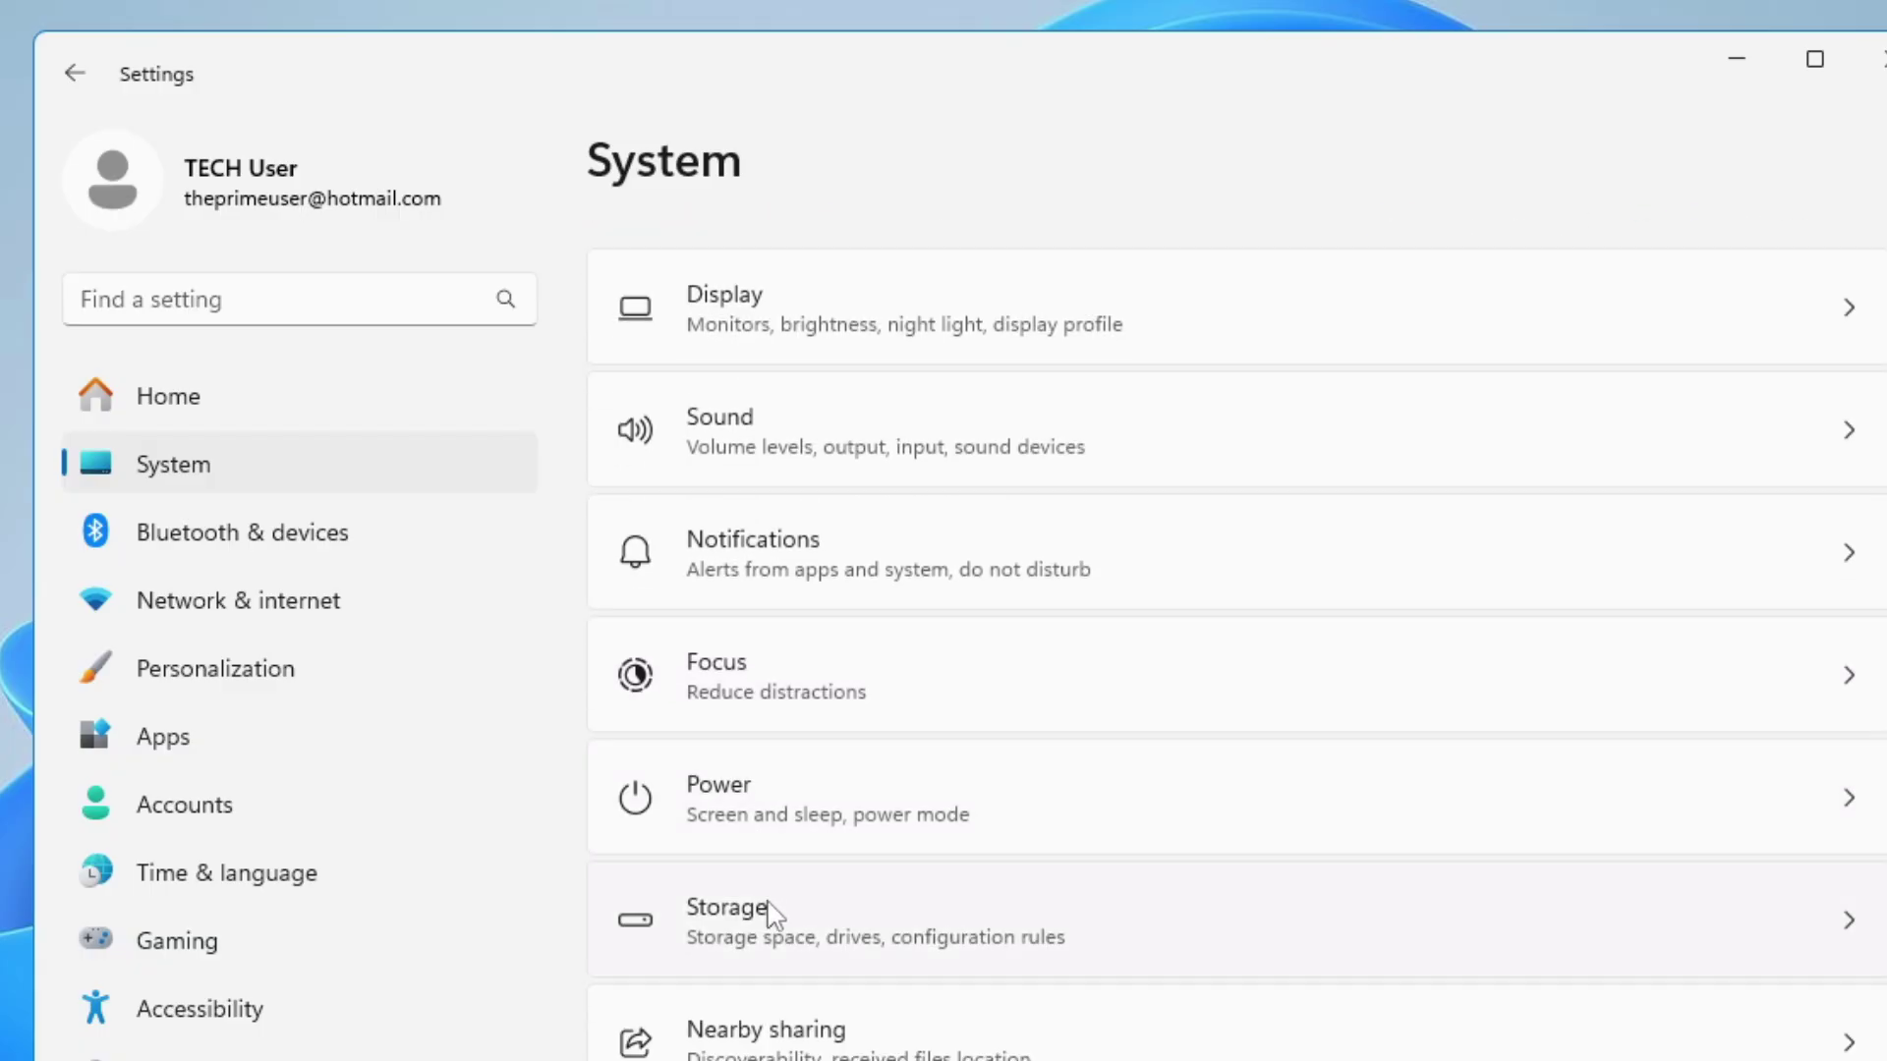
click(770, 942)
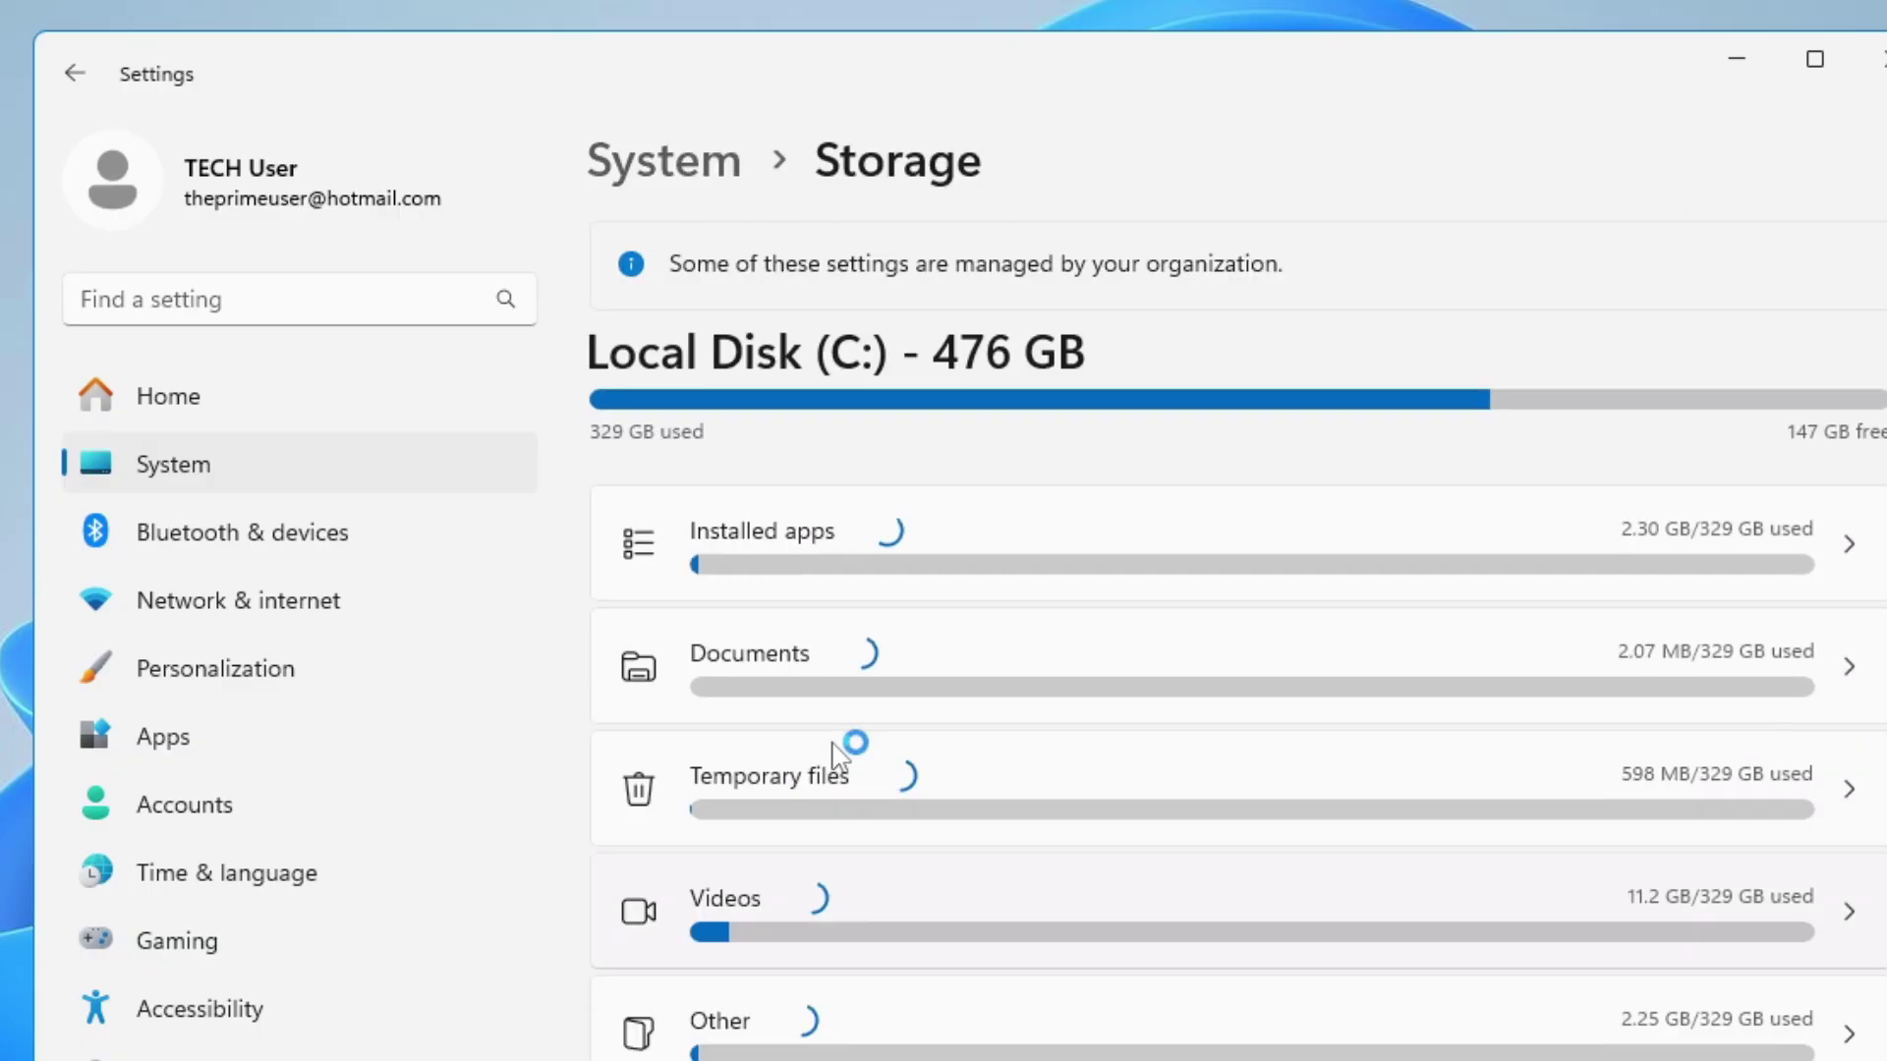
scroll(833, 756, down, 8)
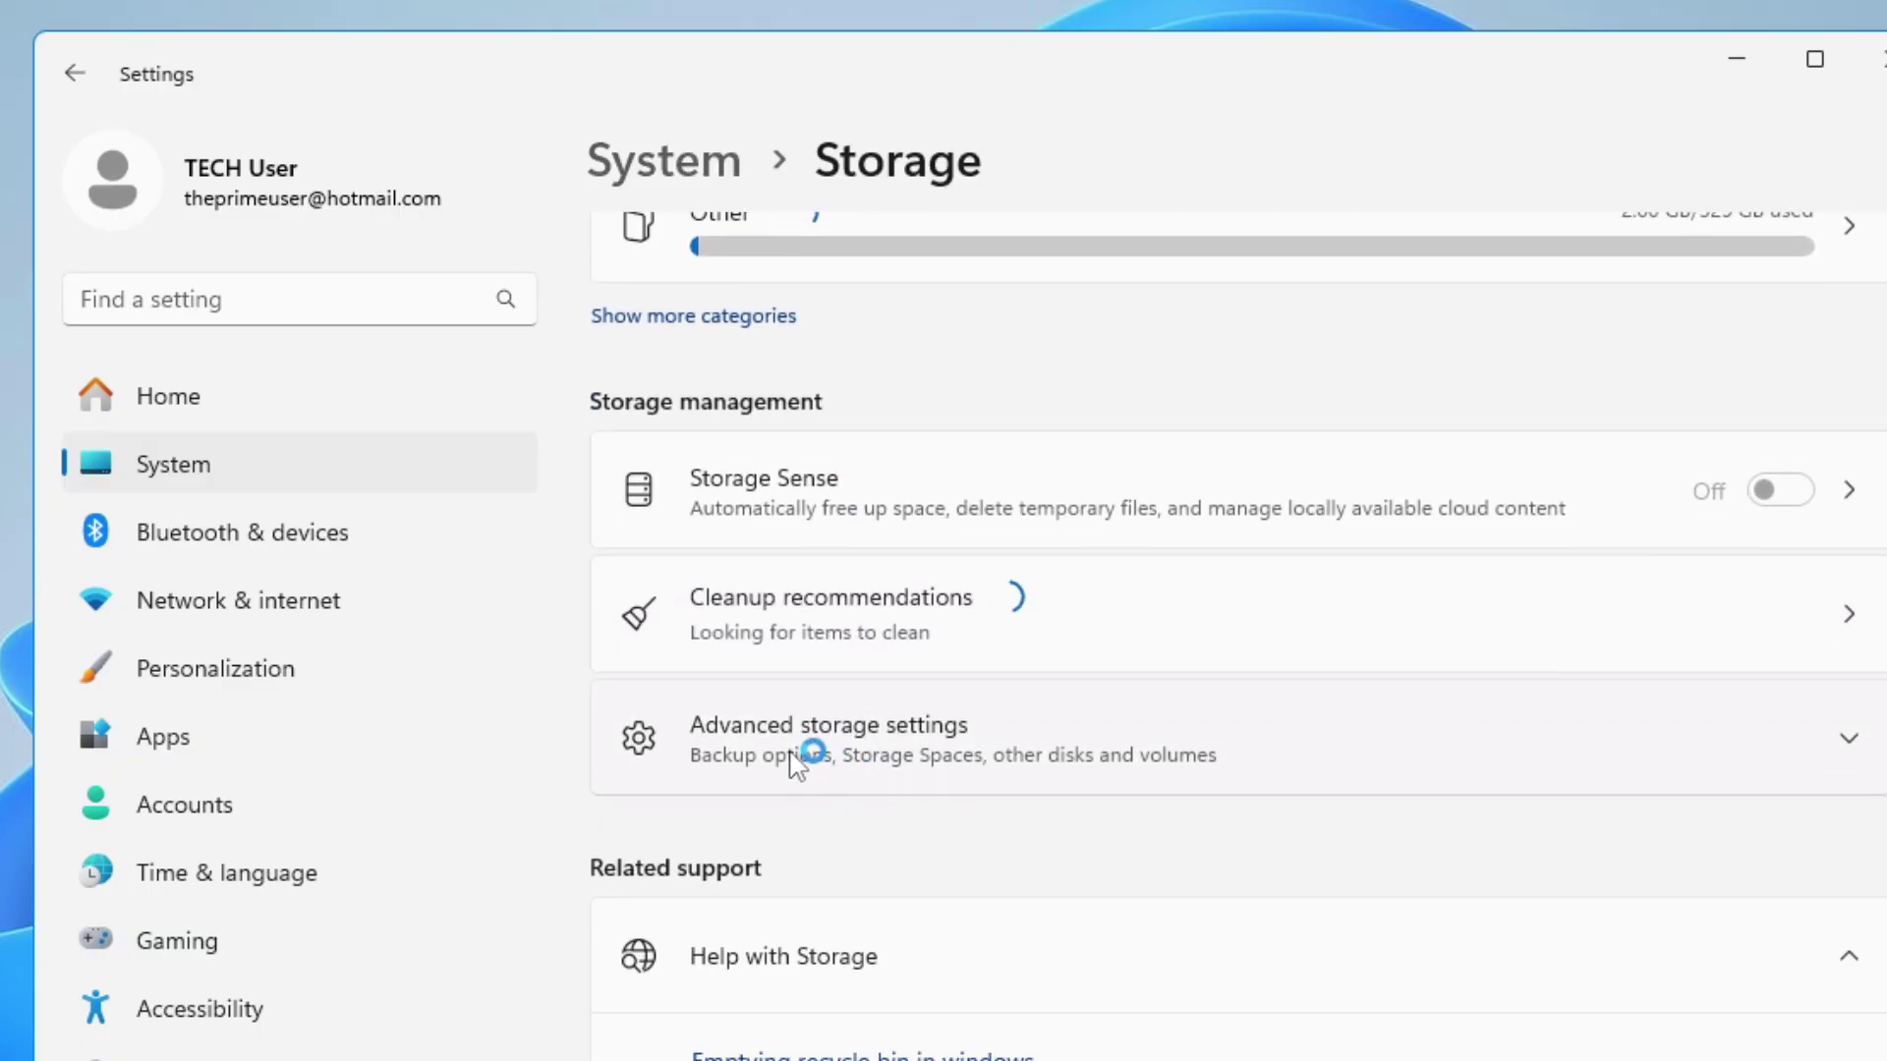
click(797, 765)
scroll(798, 760, down, 3)
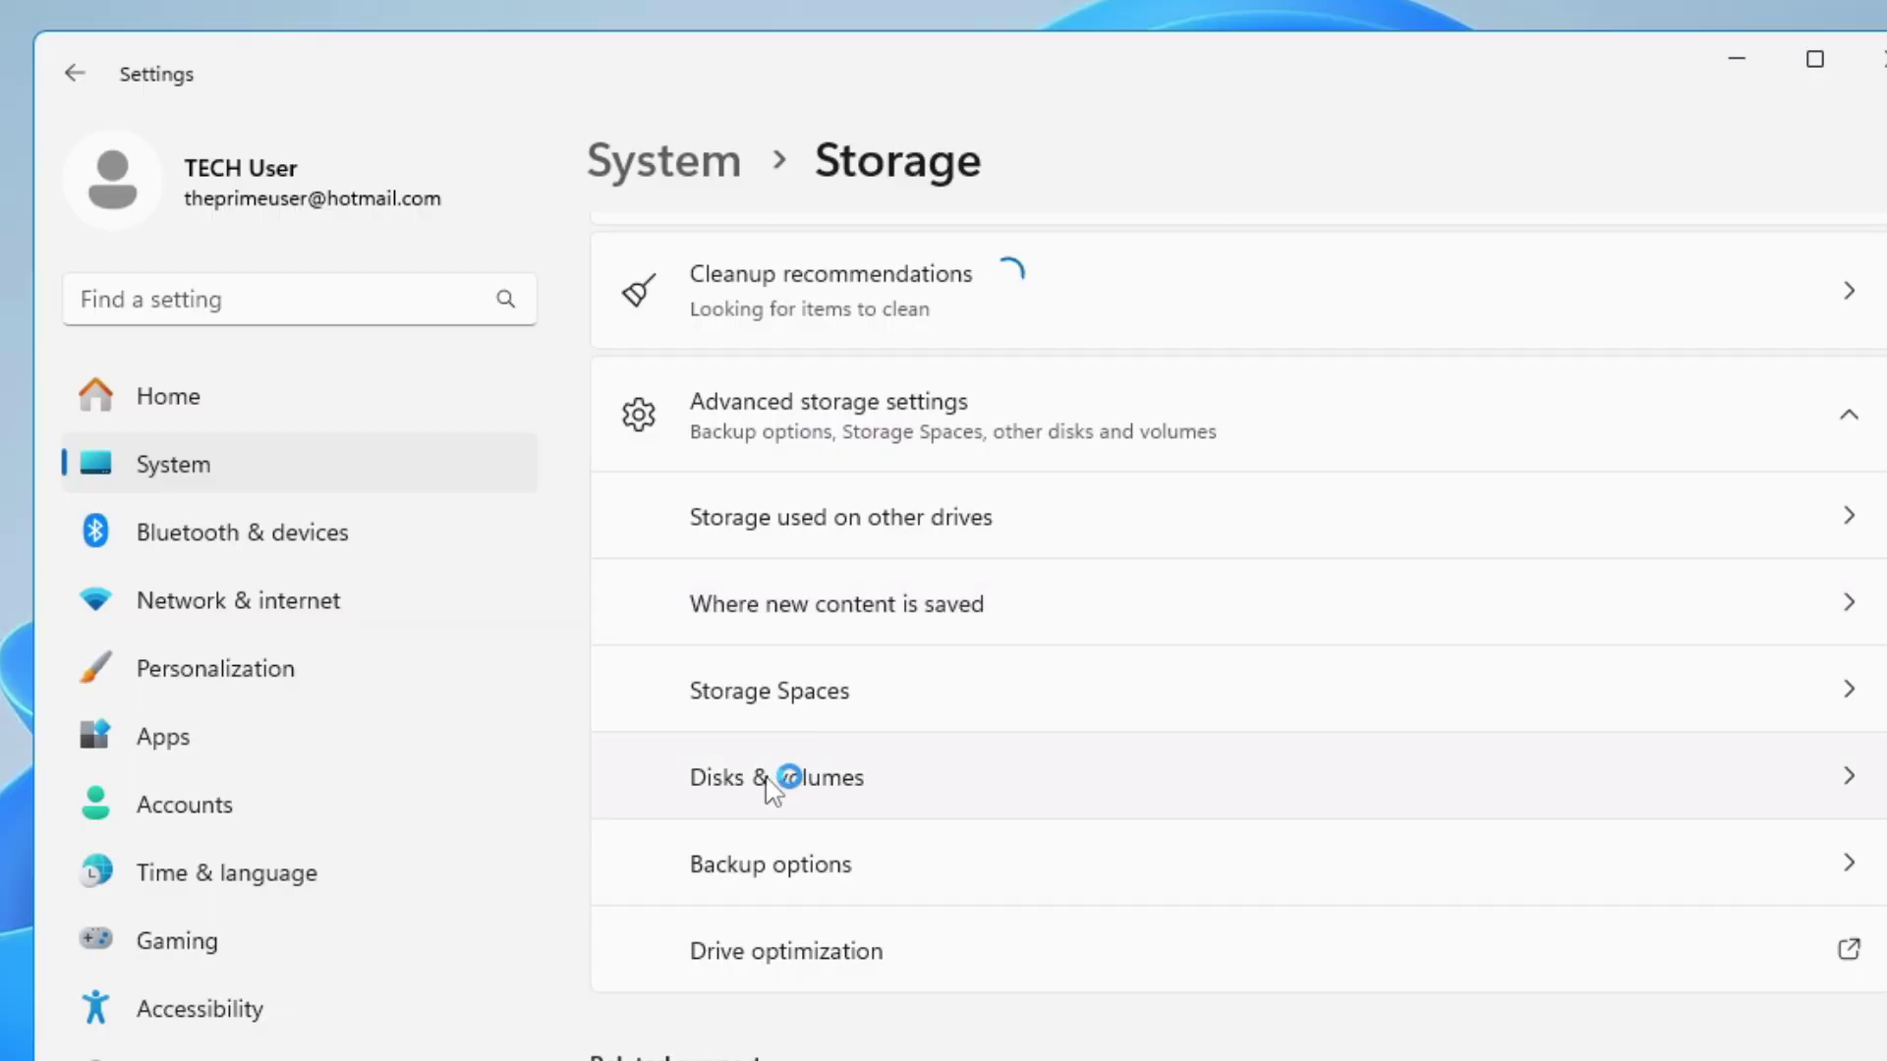
click(833, 801)
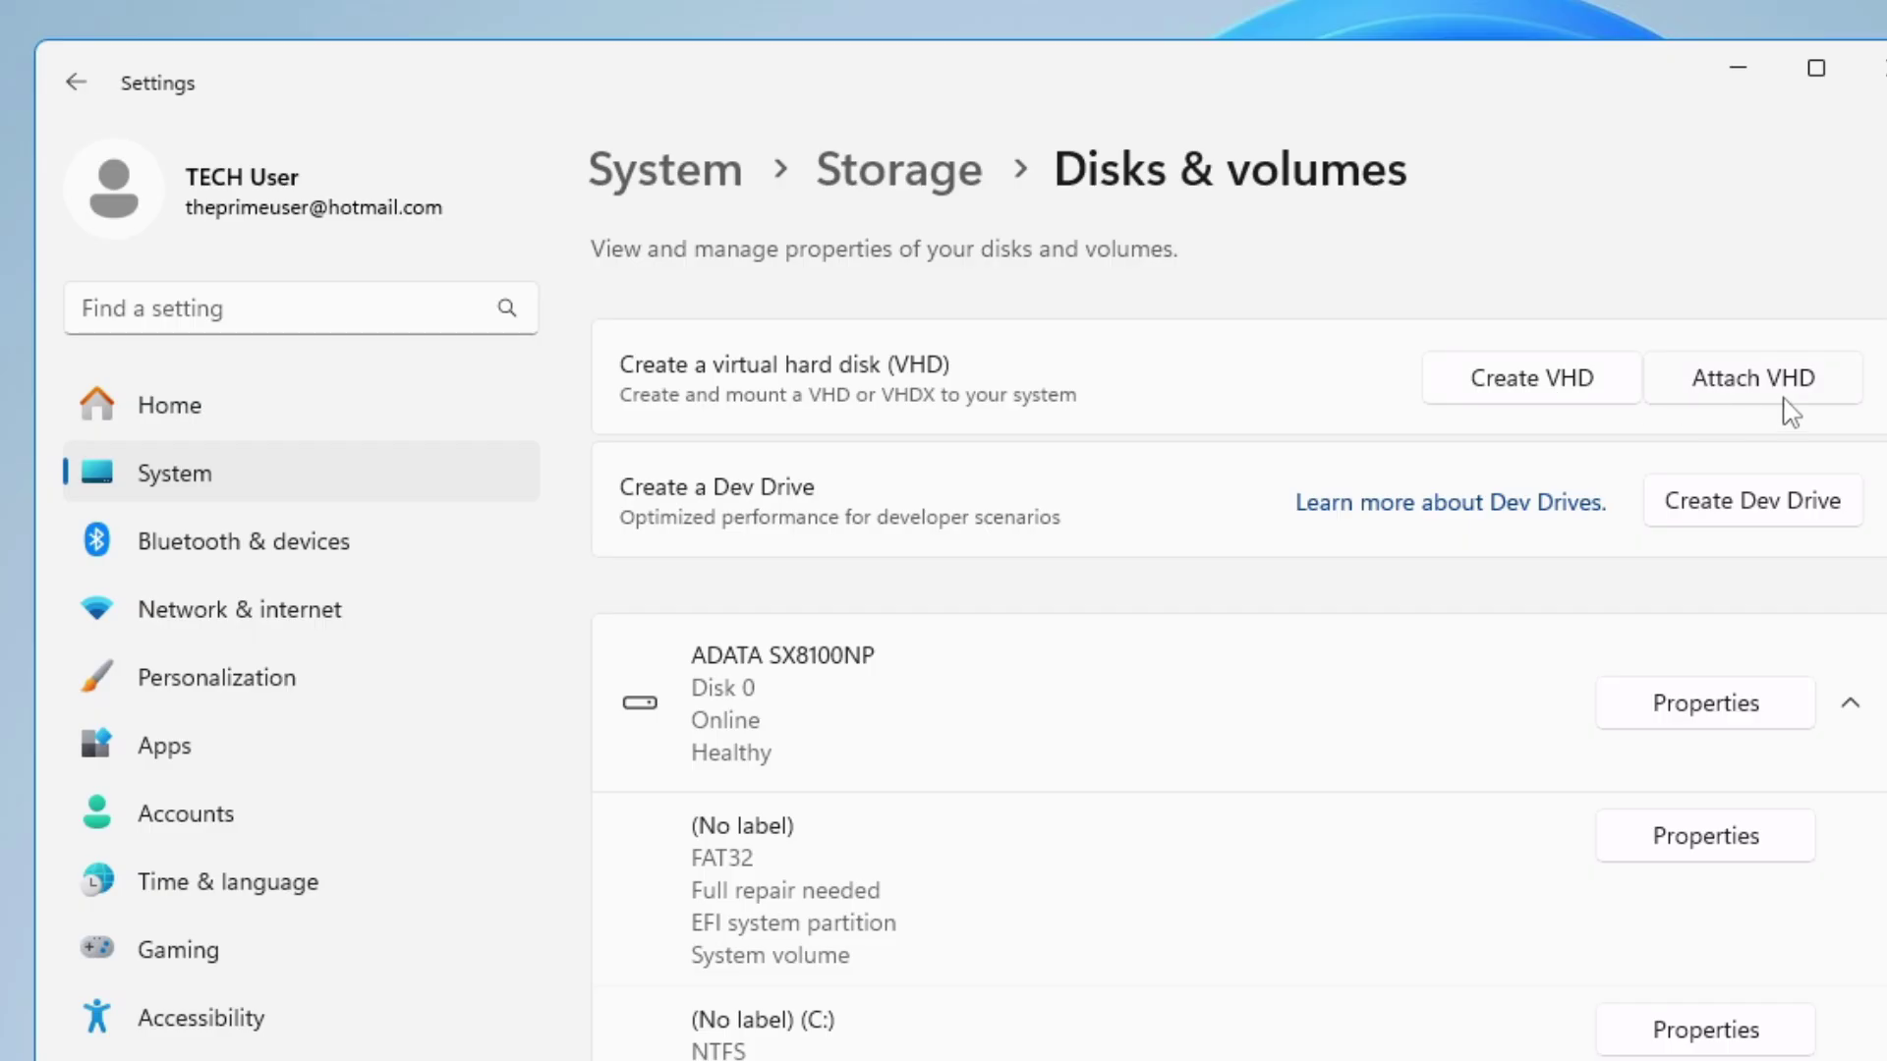
Start creating a virtual hard disk named Crown Virtual and set its location to the Extreme SSD (E:) drive
click(1539, 392)
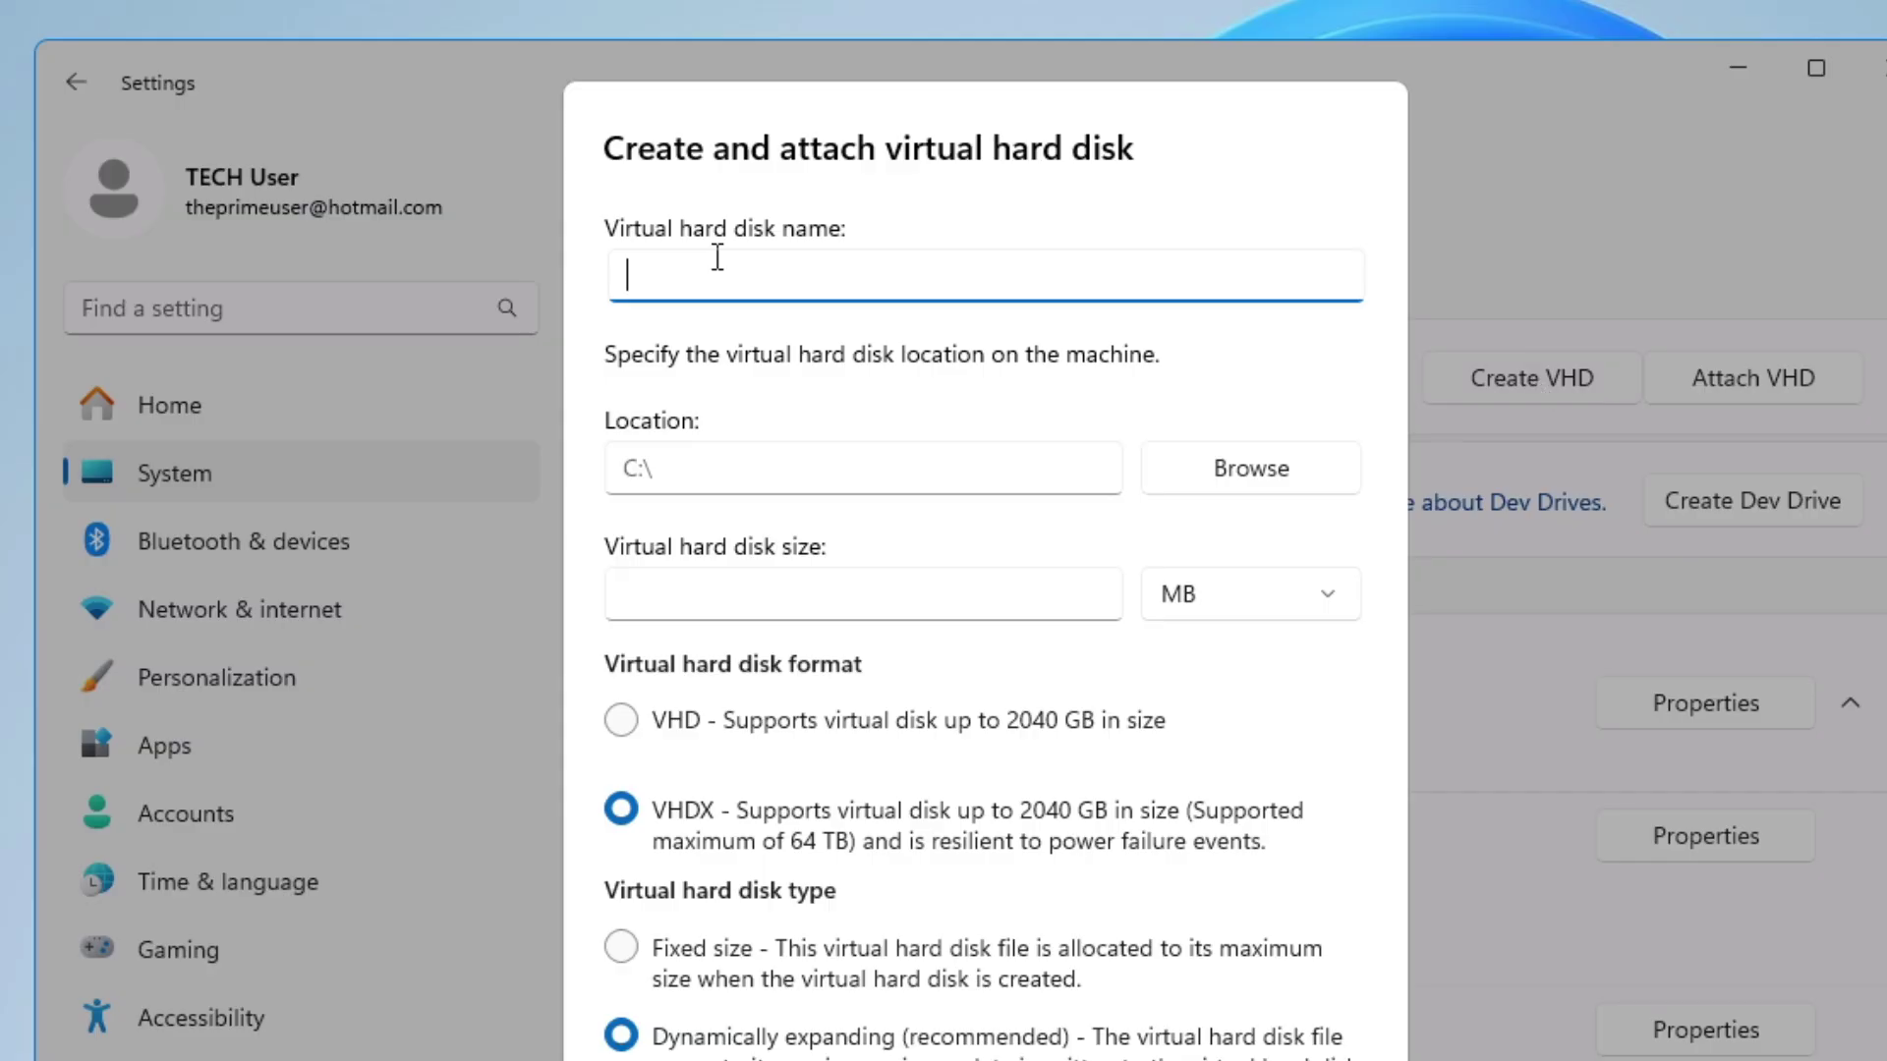
text(Crown  Virtual)
click(659, 468)
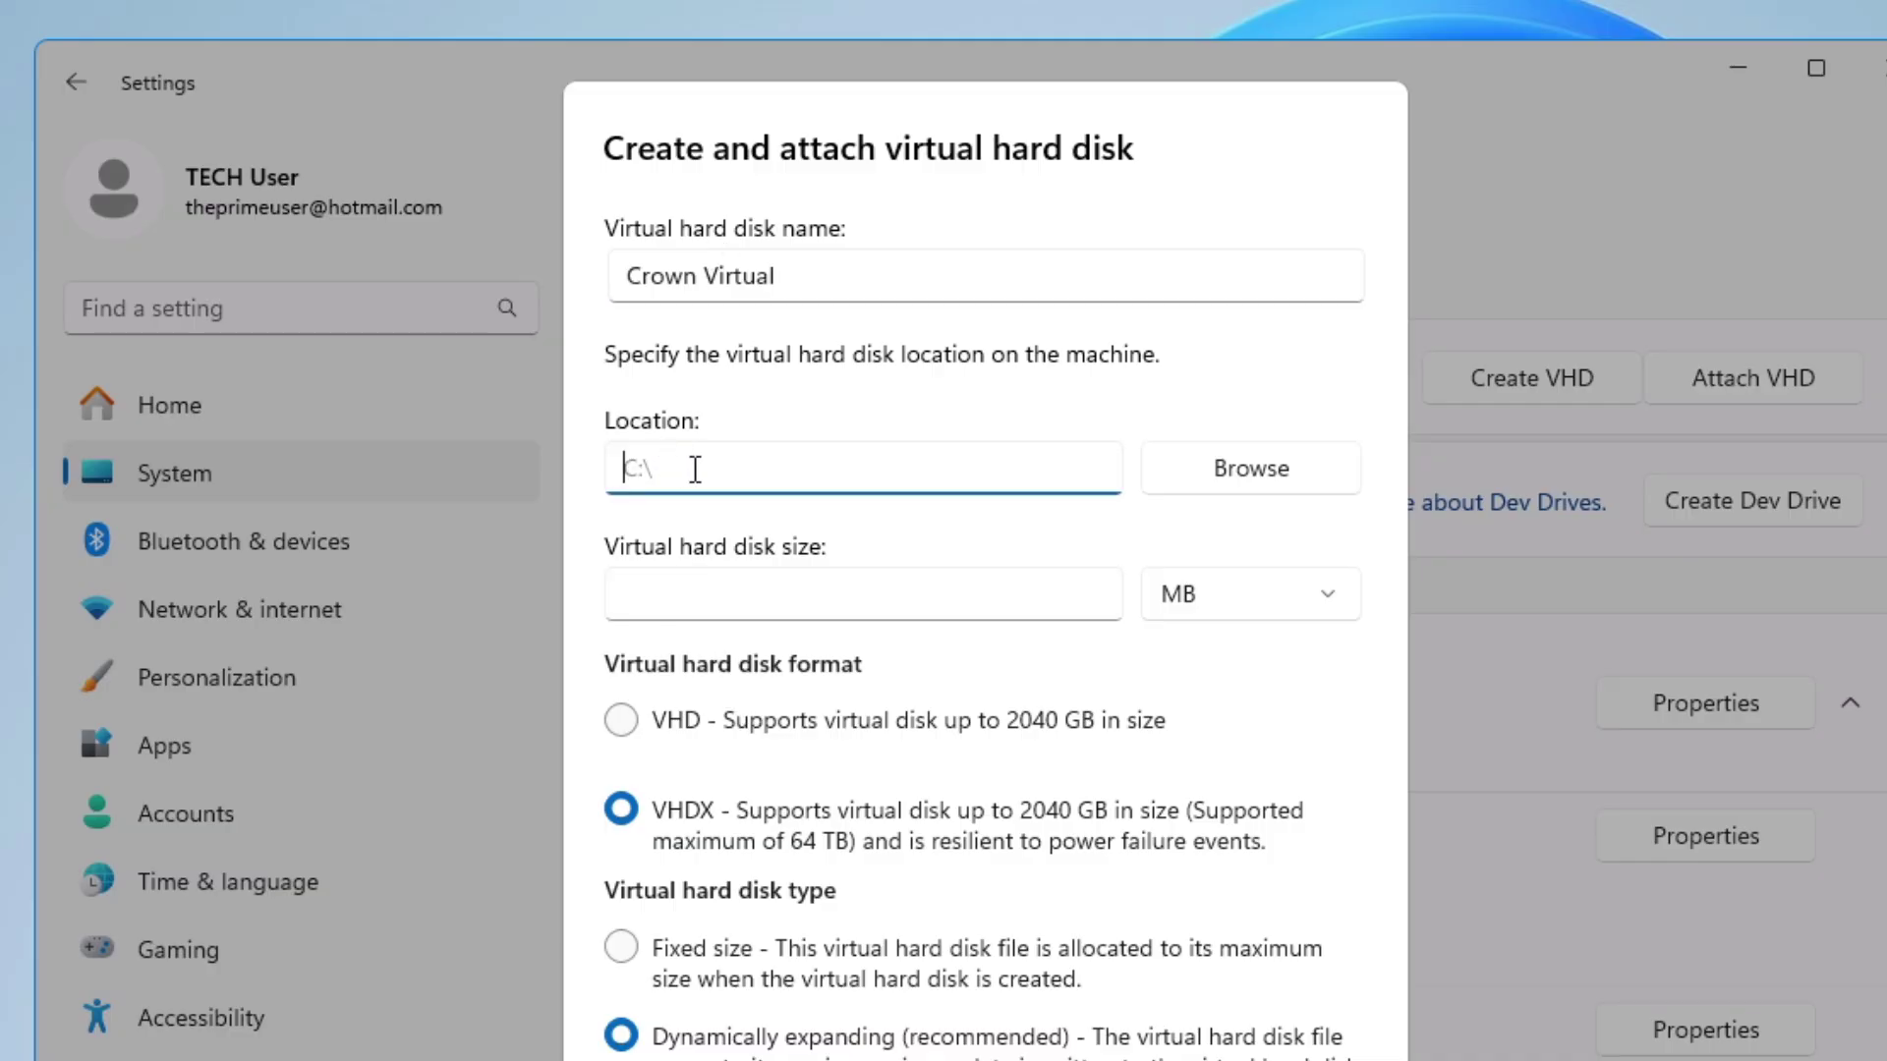
click(1255, 468)
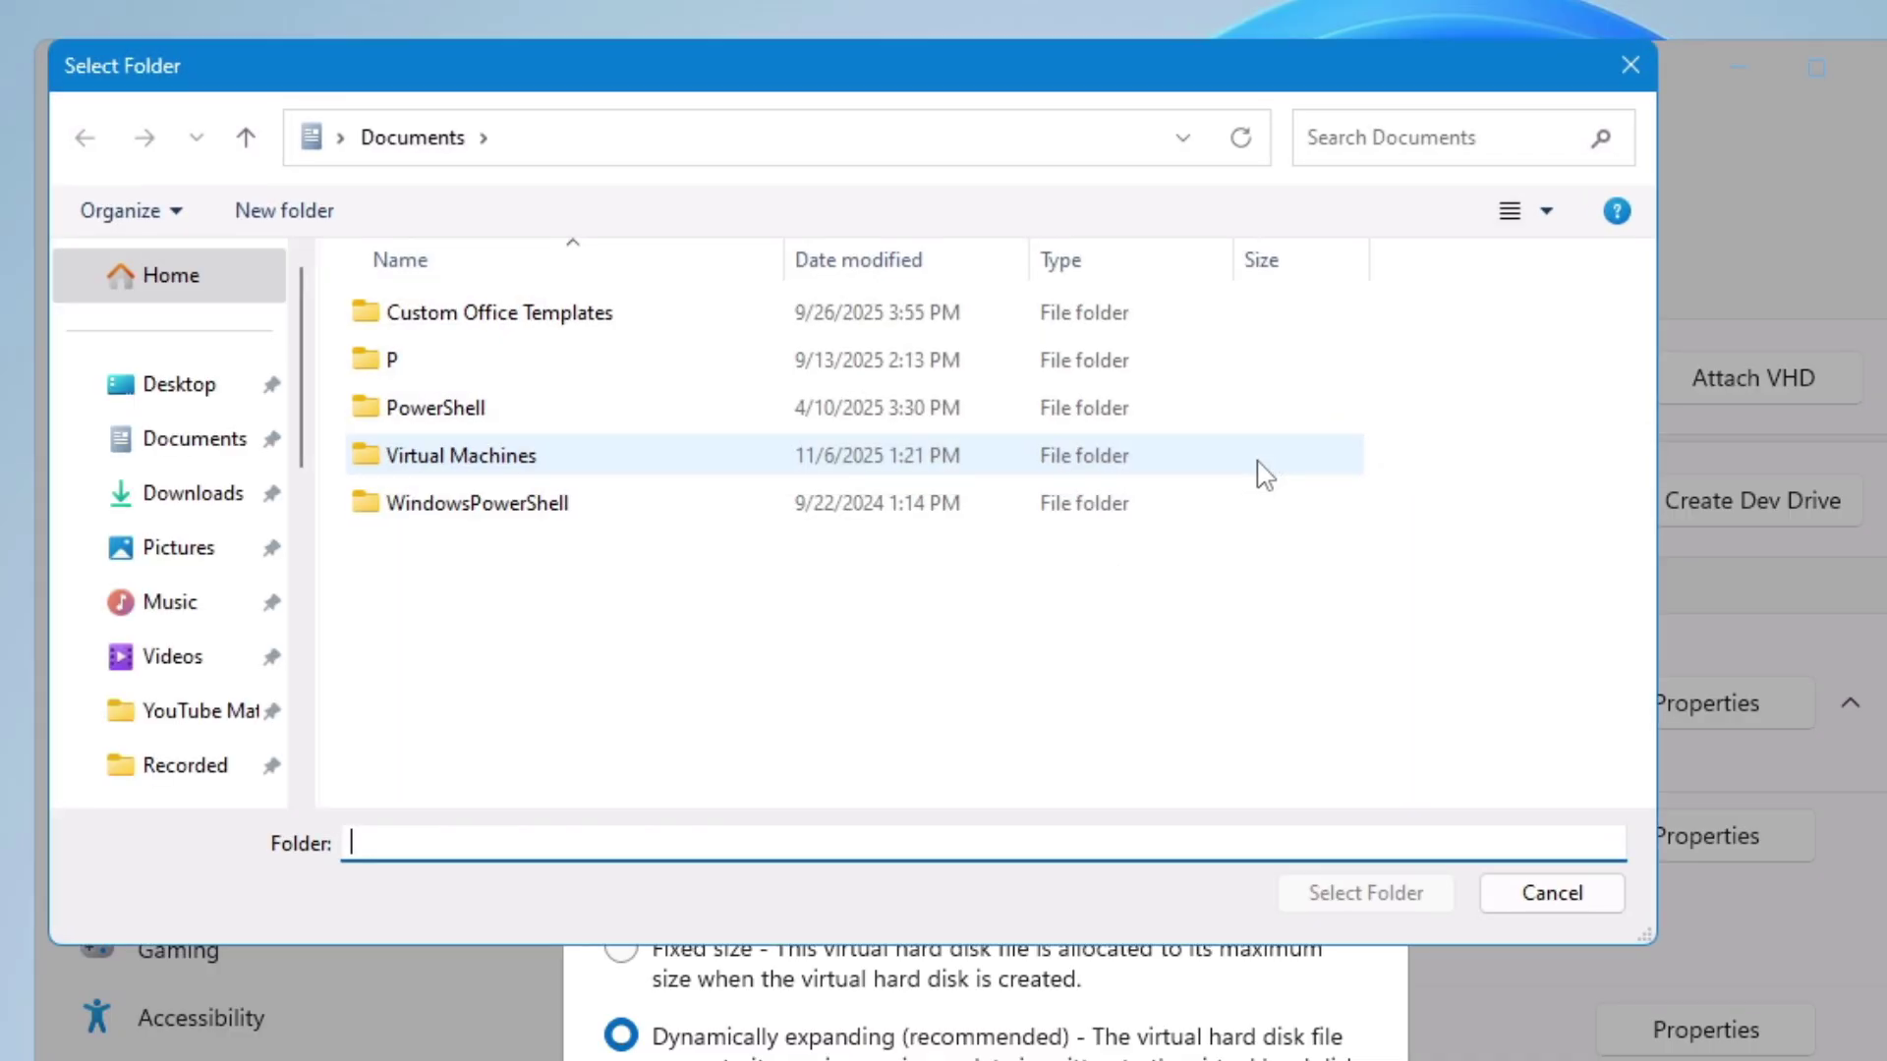
scroll(265, 640, down, 3)
click(206, 595)
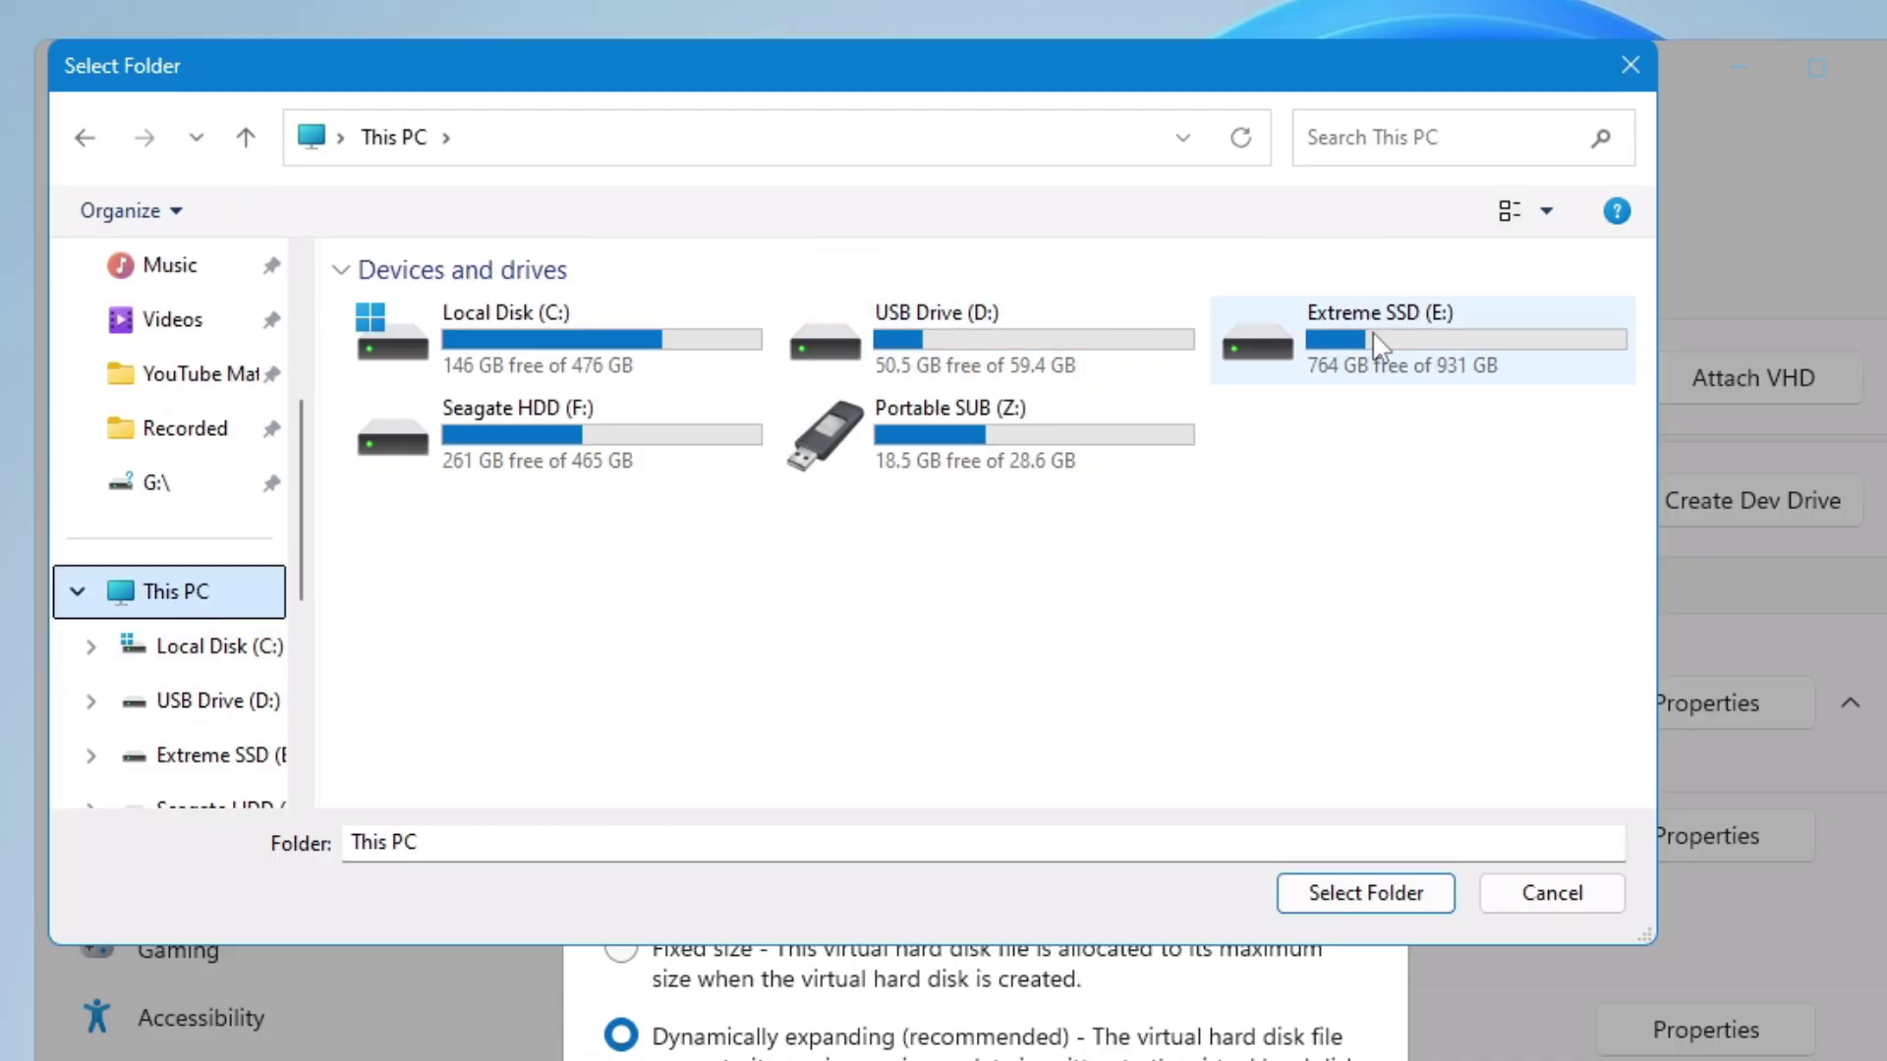
click(1399, 348)
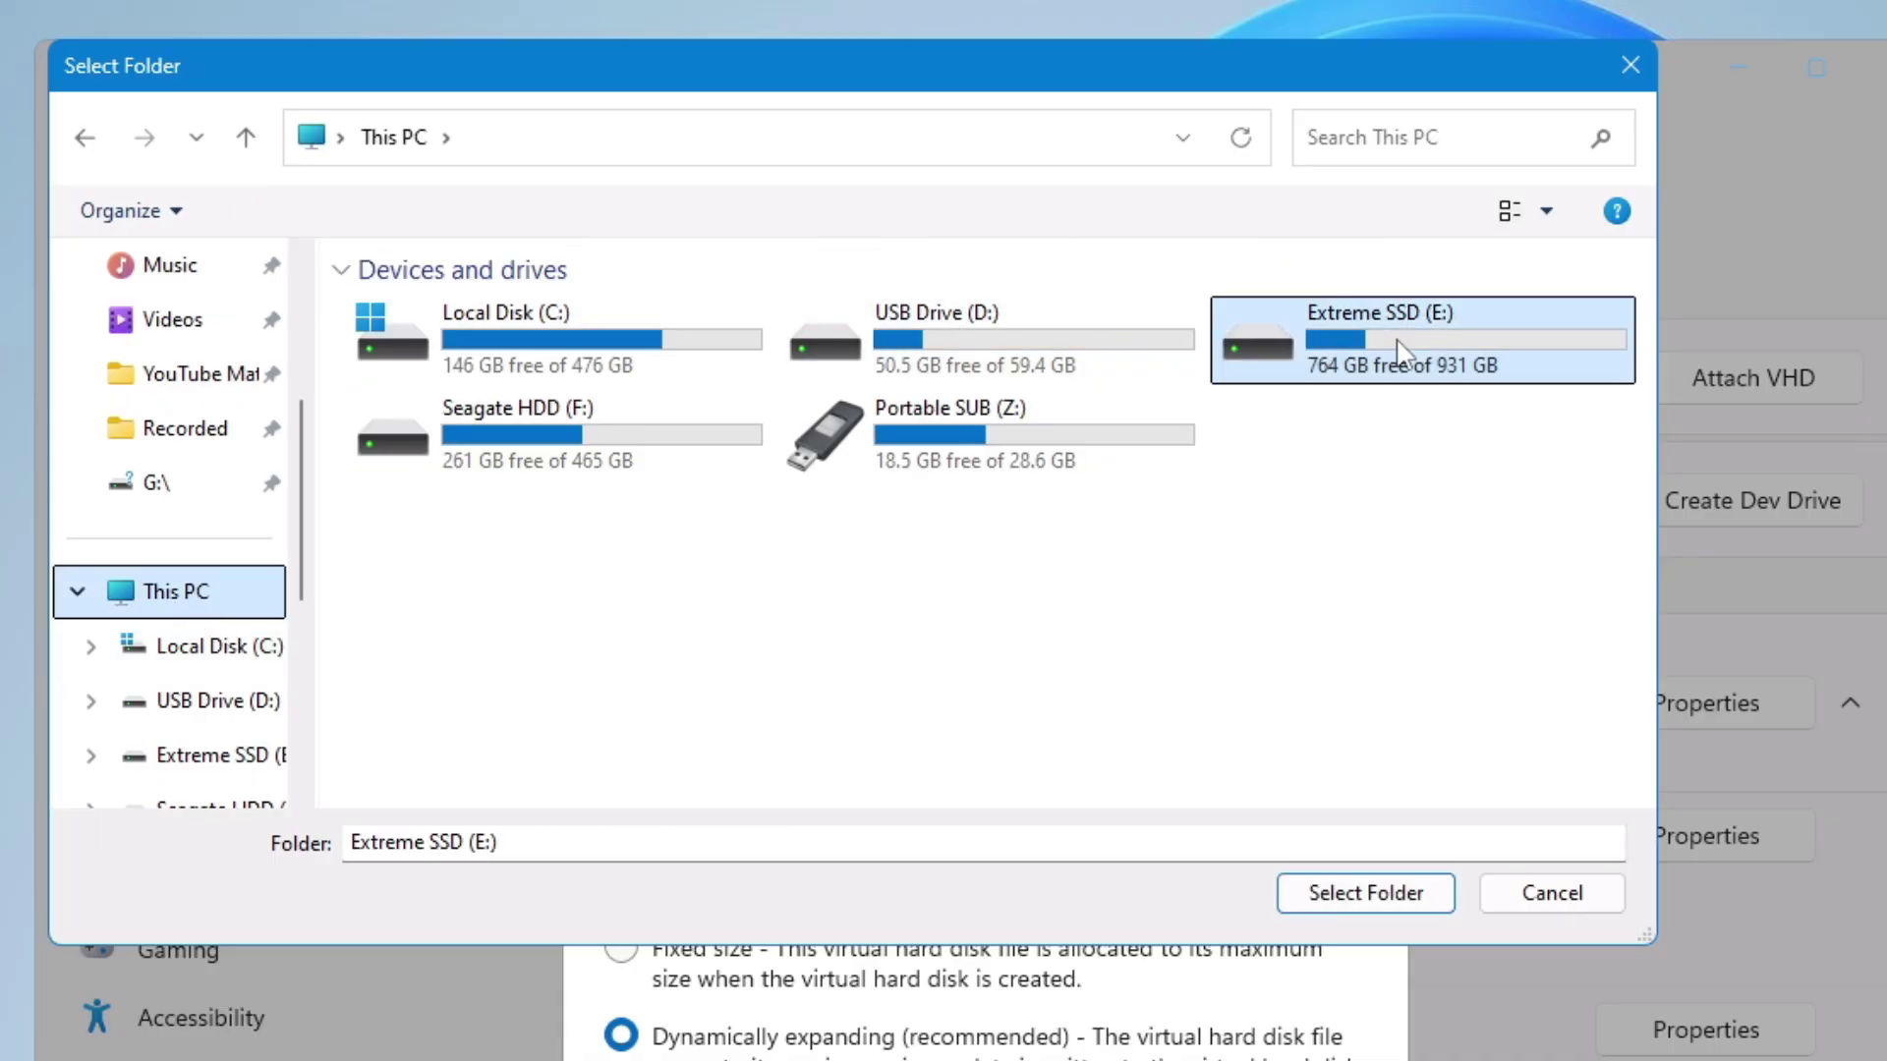
click(1365, 893)
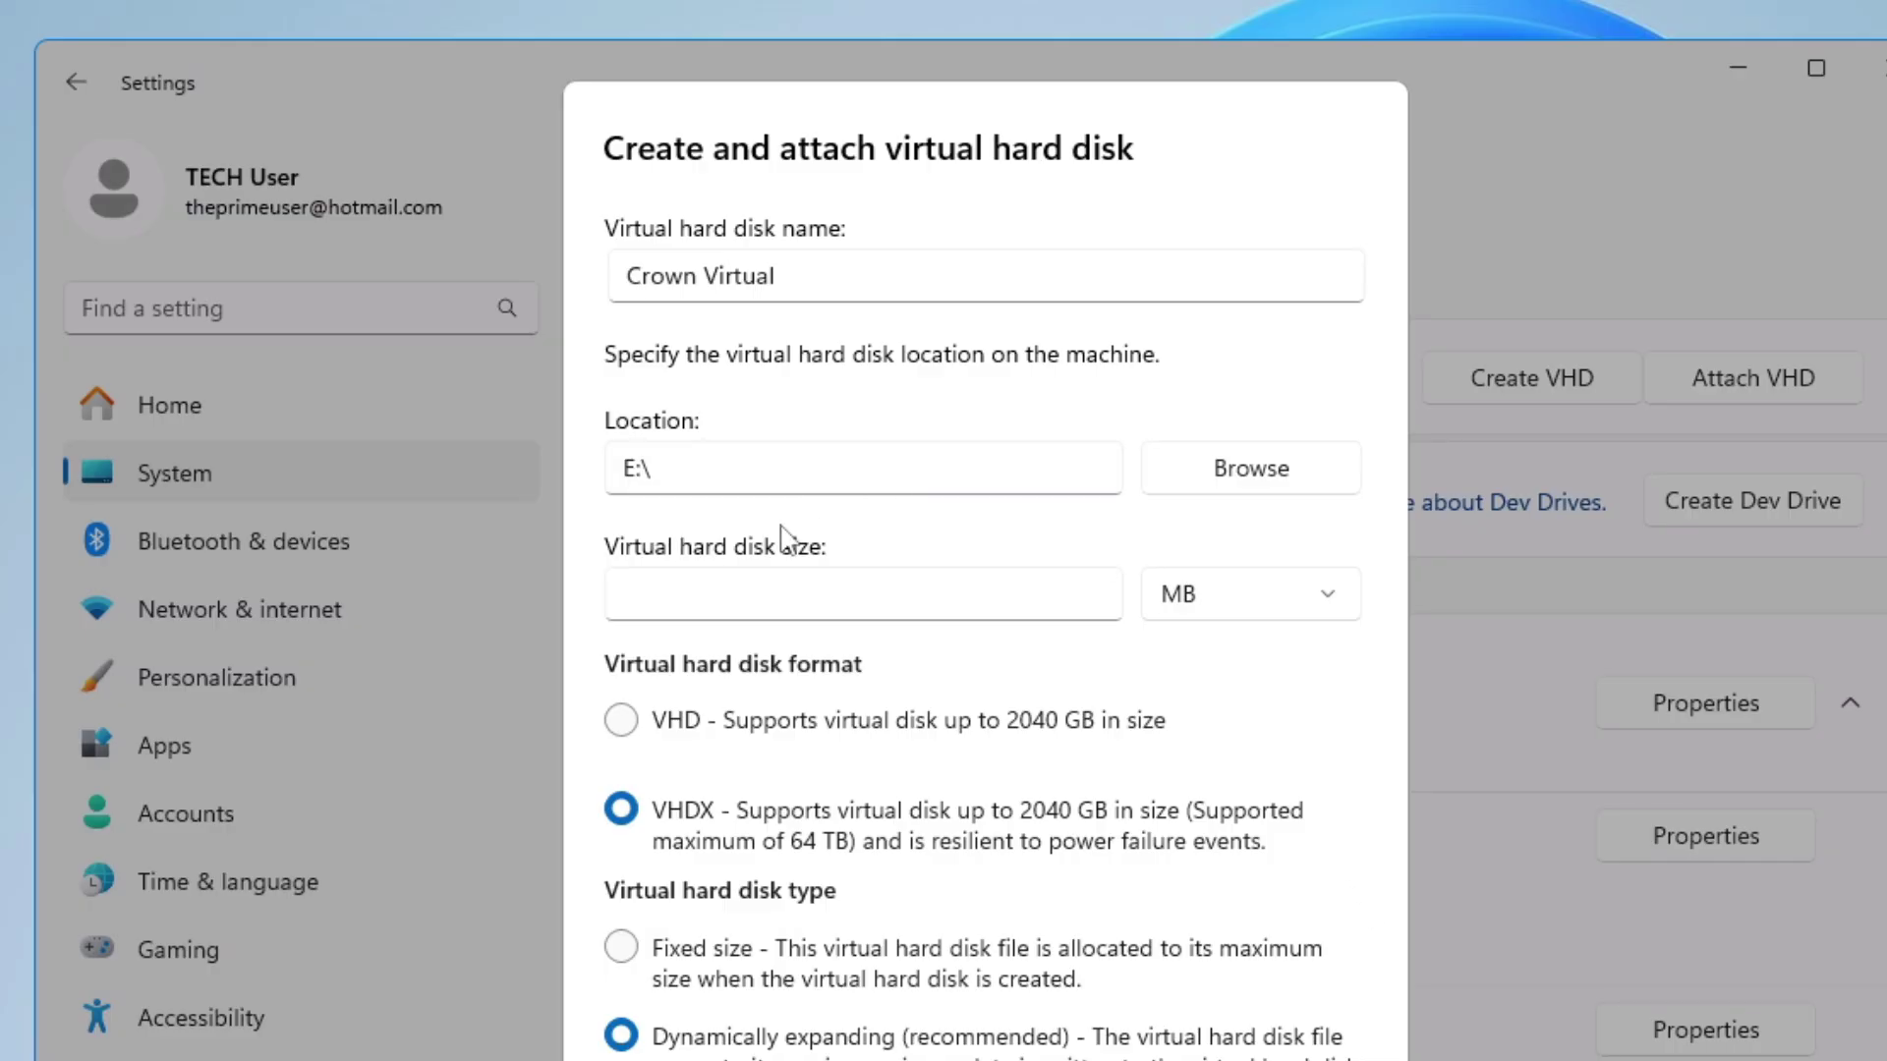
Before entering the virtual disk size, check the free space on Extreme SSD (E:) in File Explorer
click(726, 605)
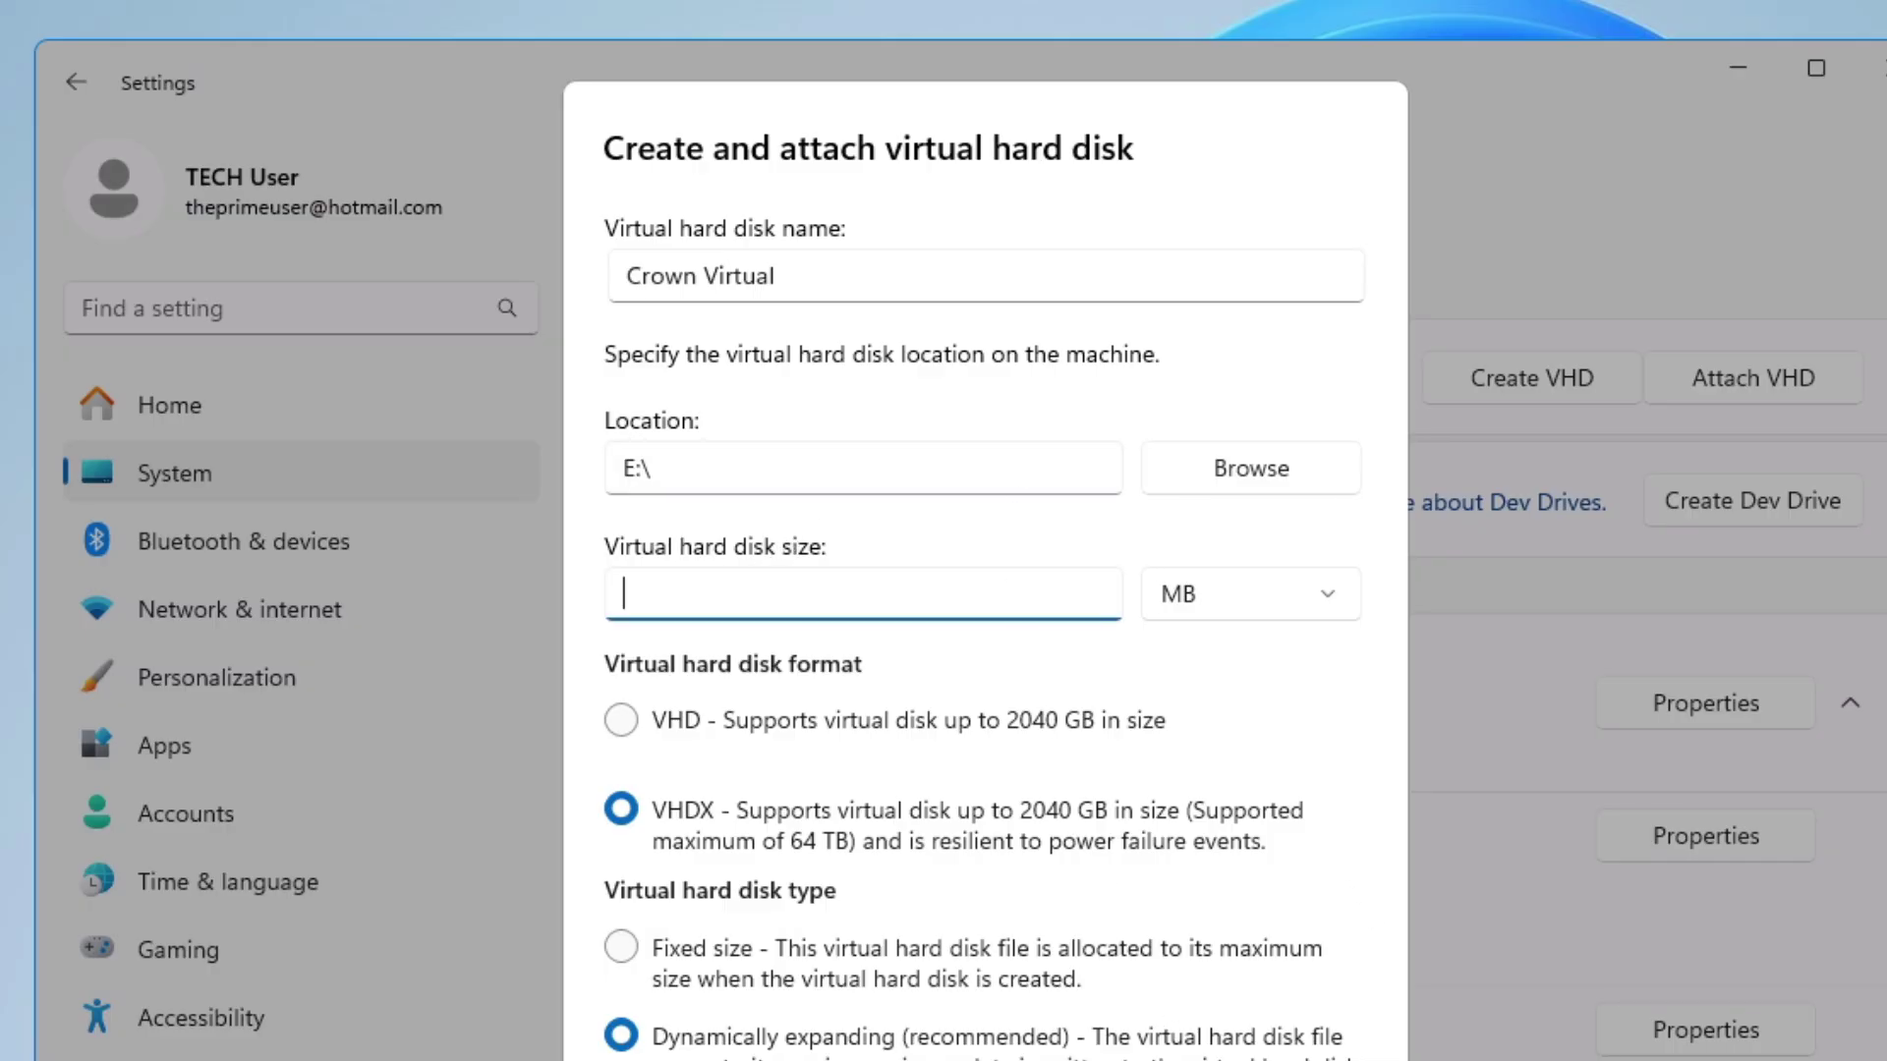
key(super+e)
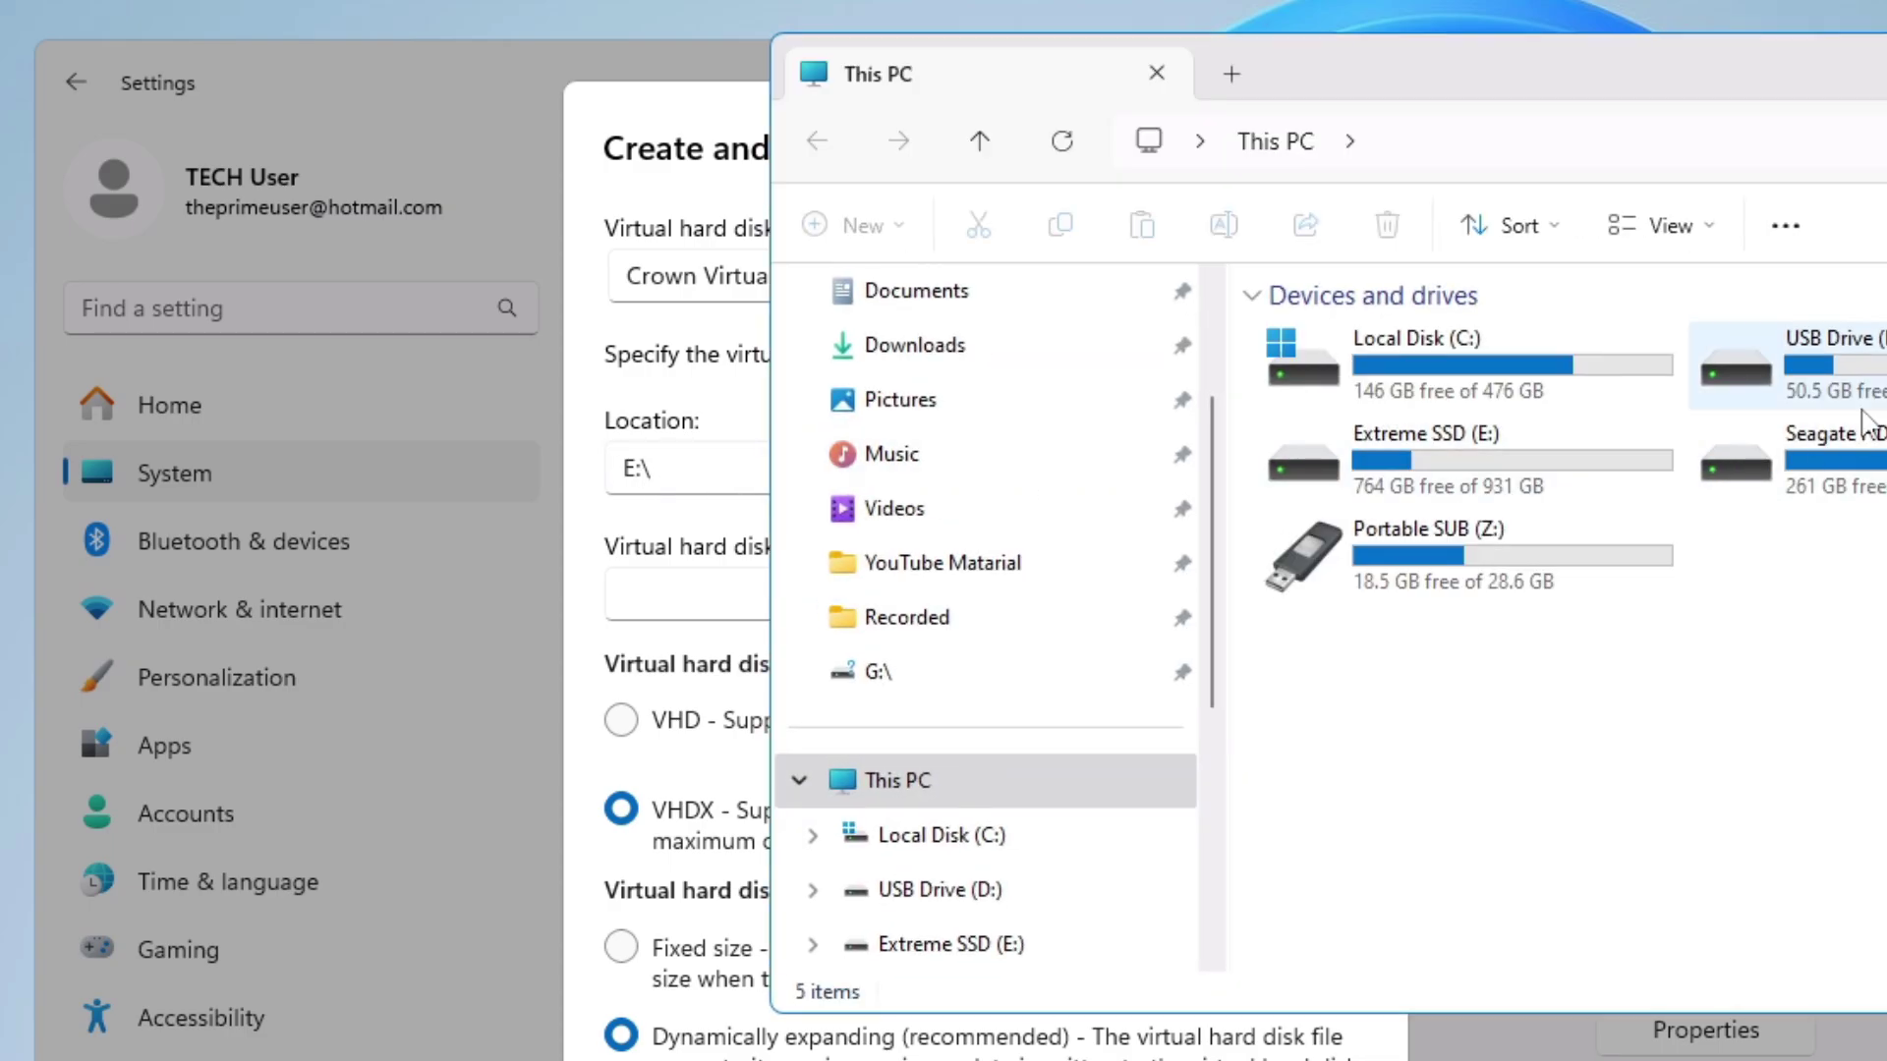
click(1501, 482)
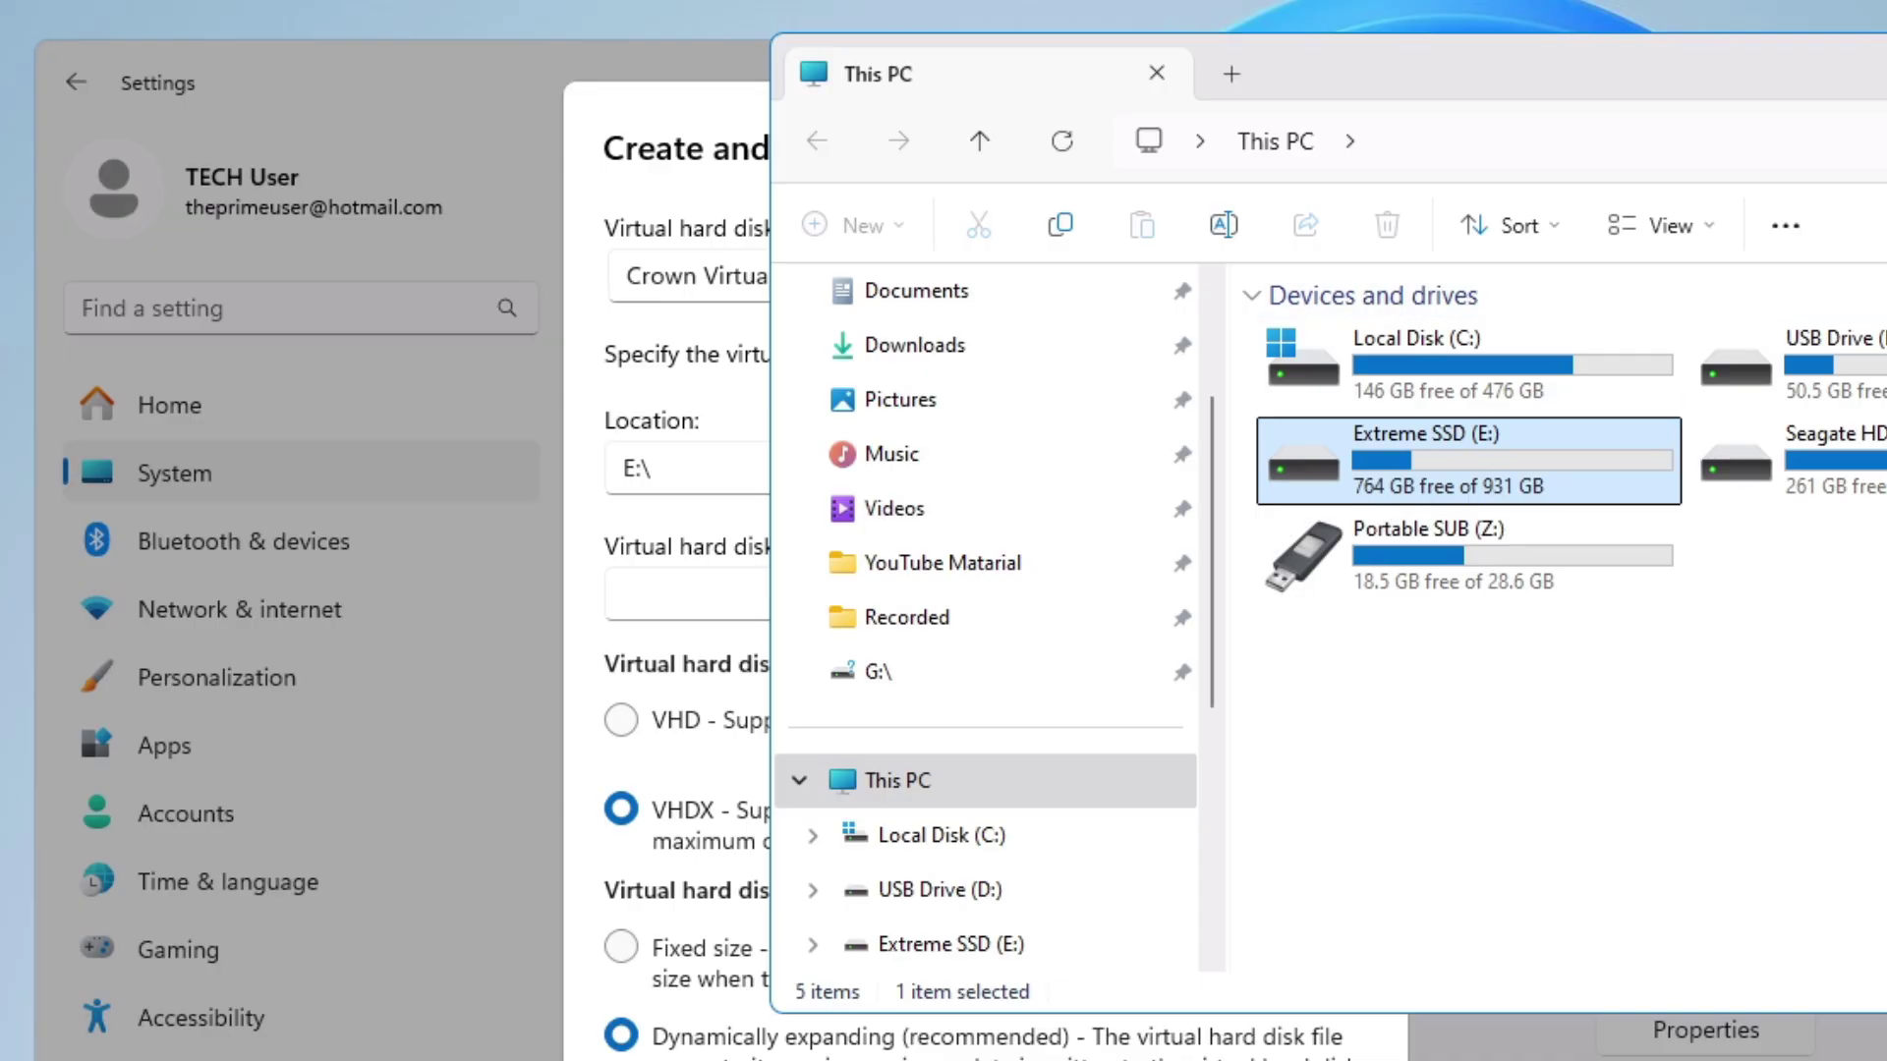
Set the virtual hard disk size to 350 GB and create it as a dynamically expanding VHDX
click(1415, 388)
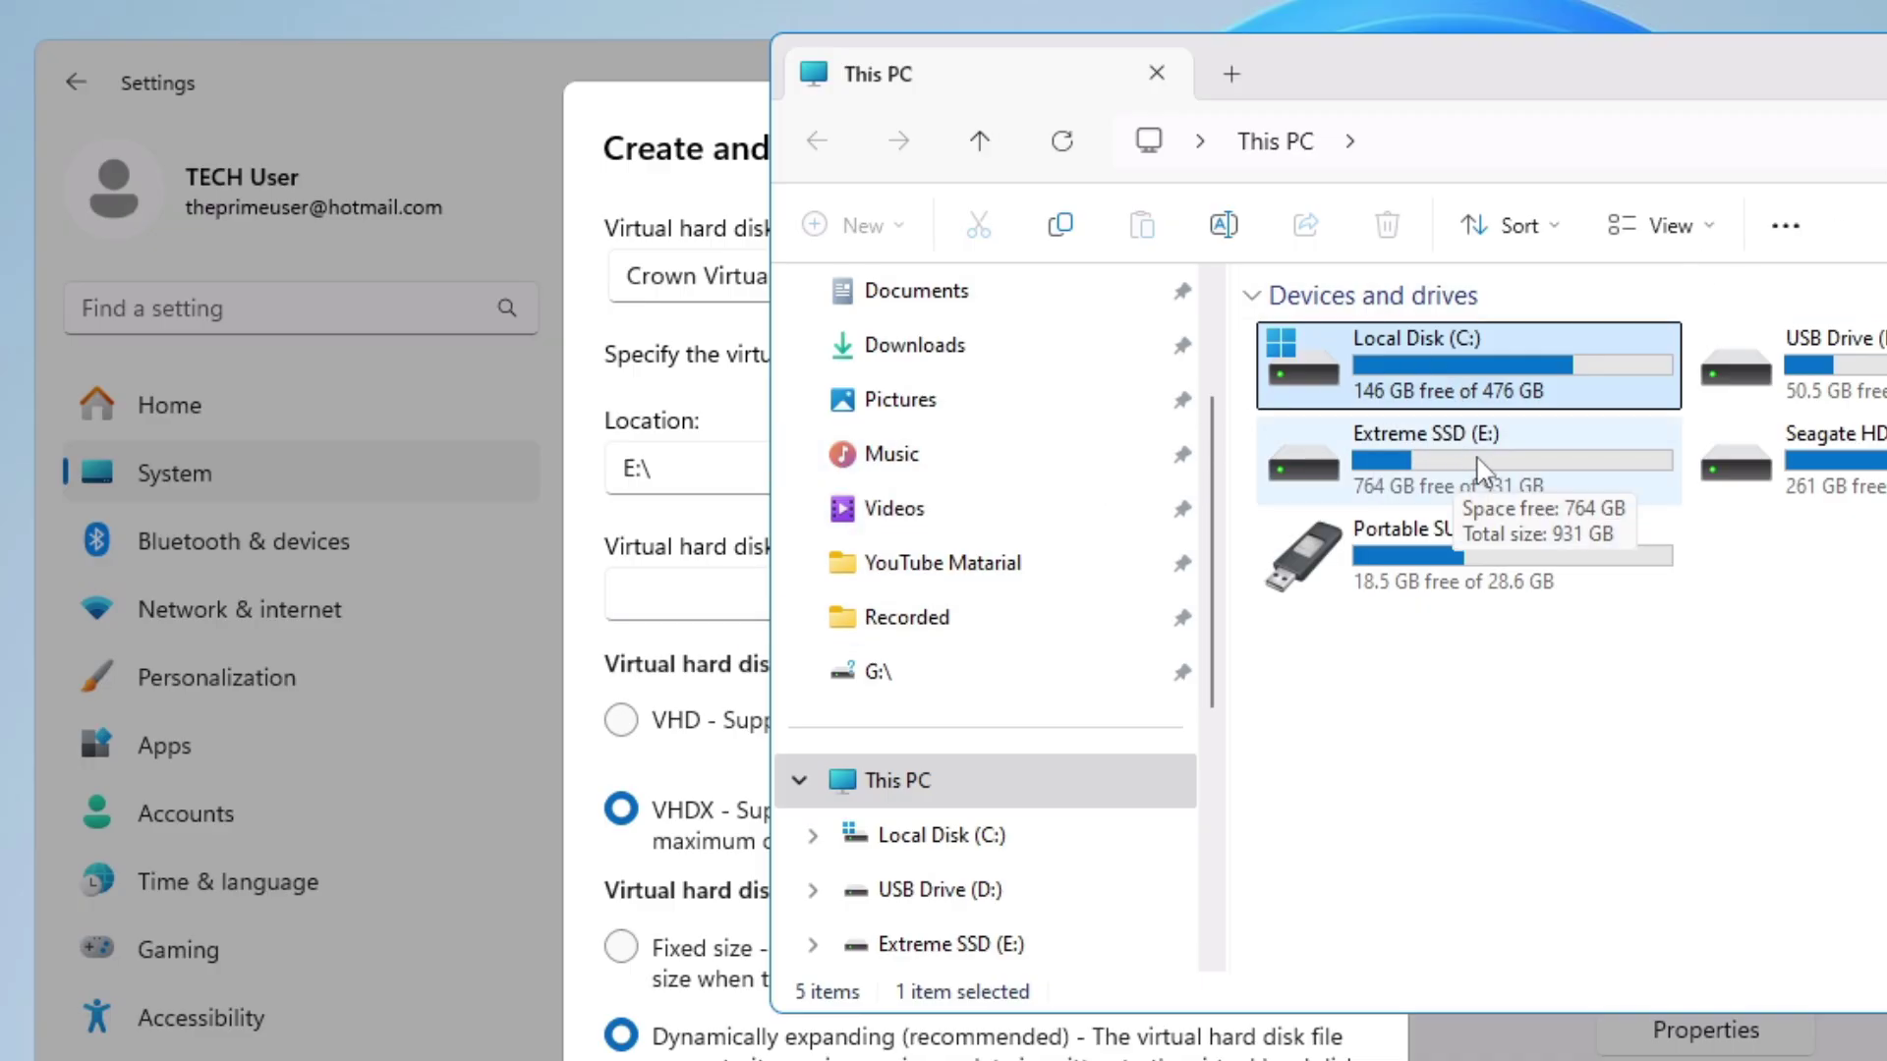
click(716, 582)
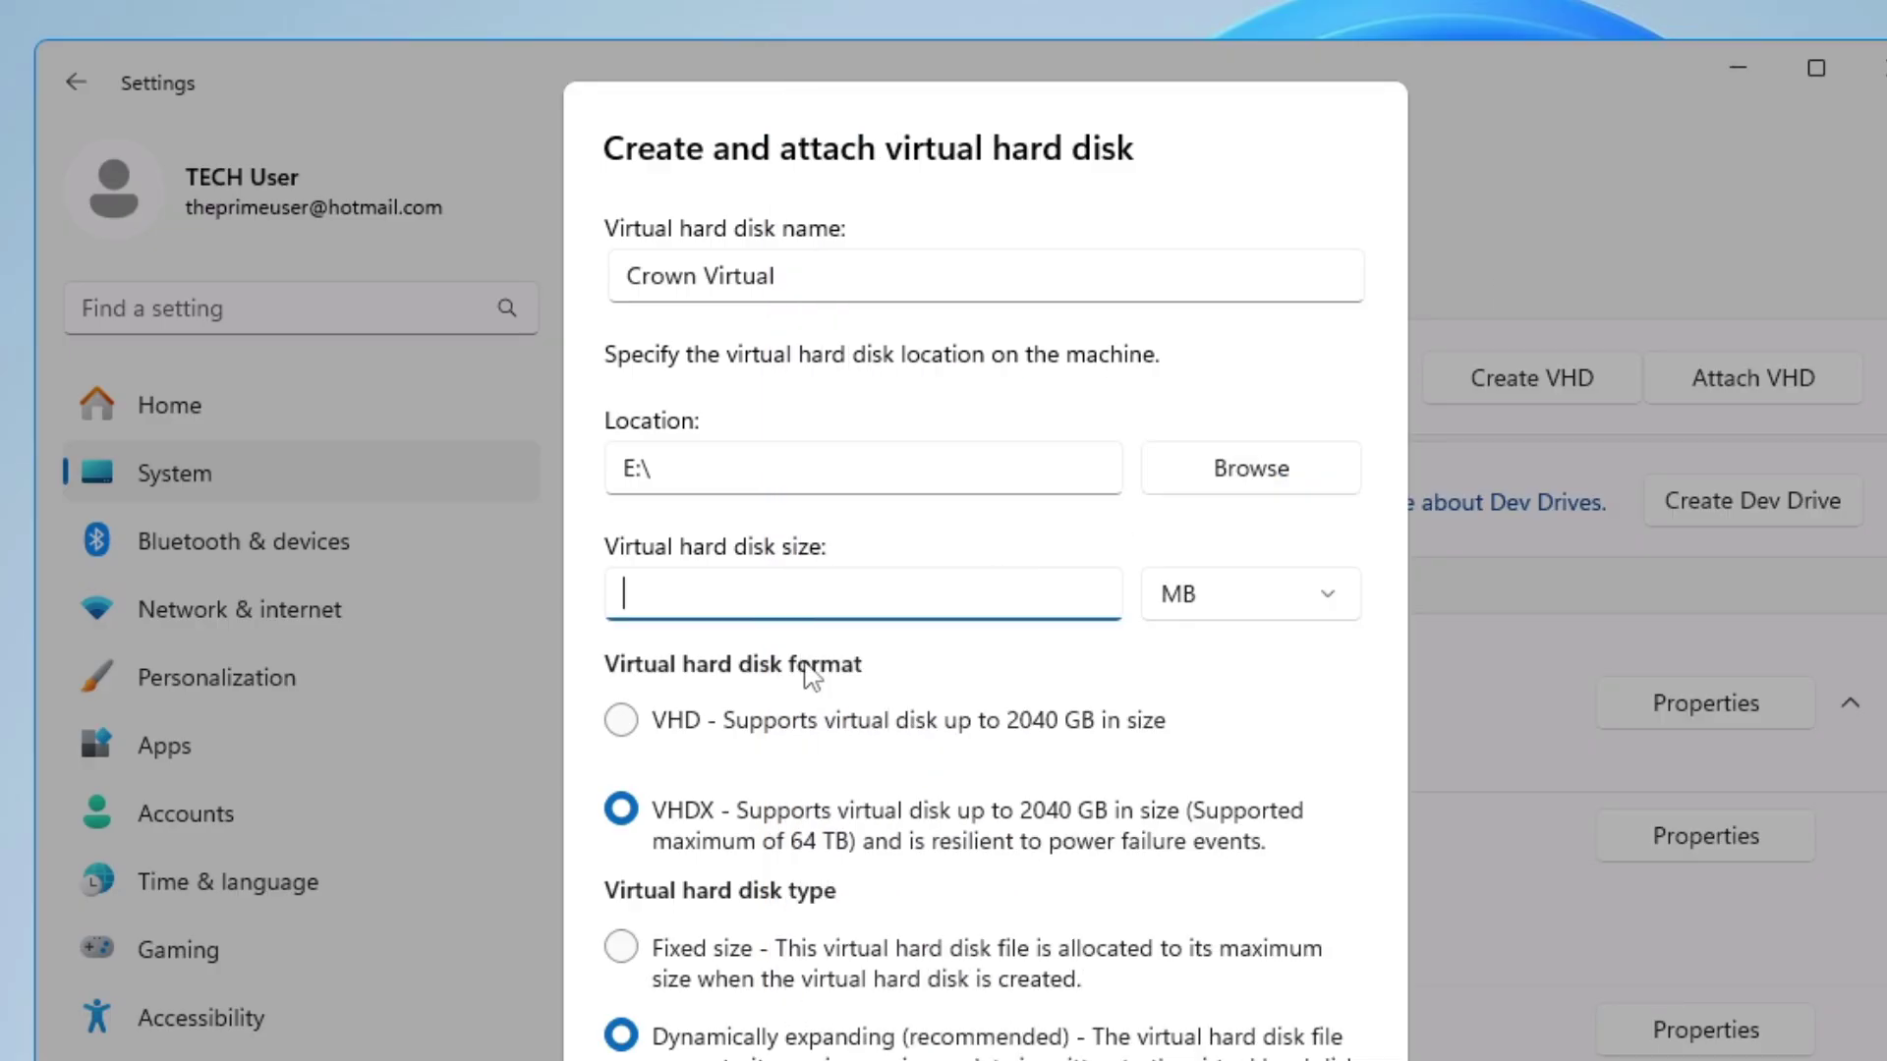
text(350)
click(1315, 613)
click(1207, 661)
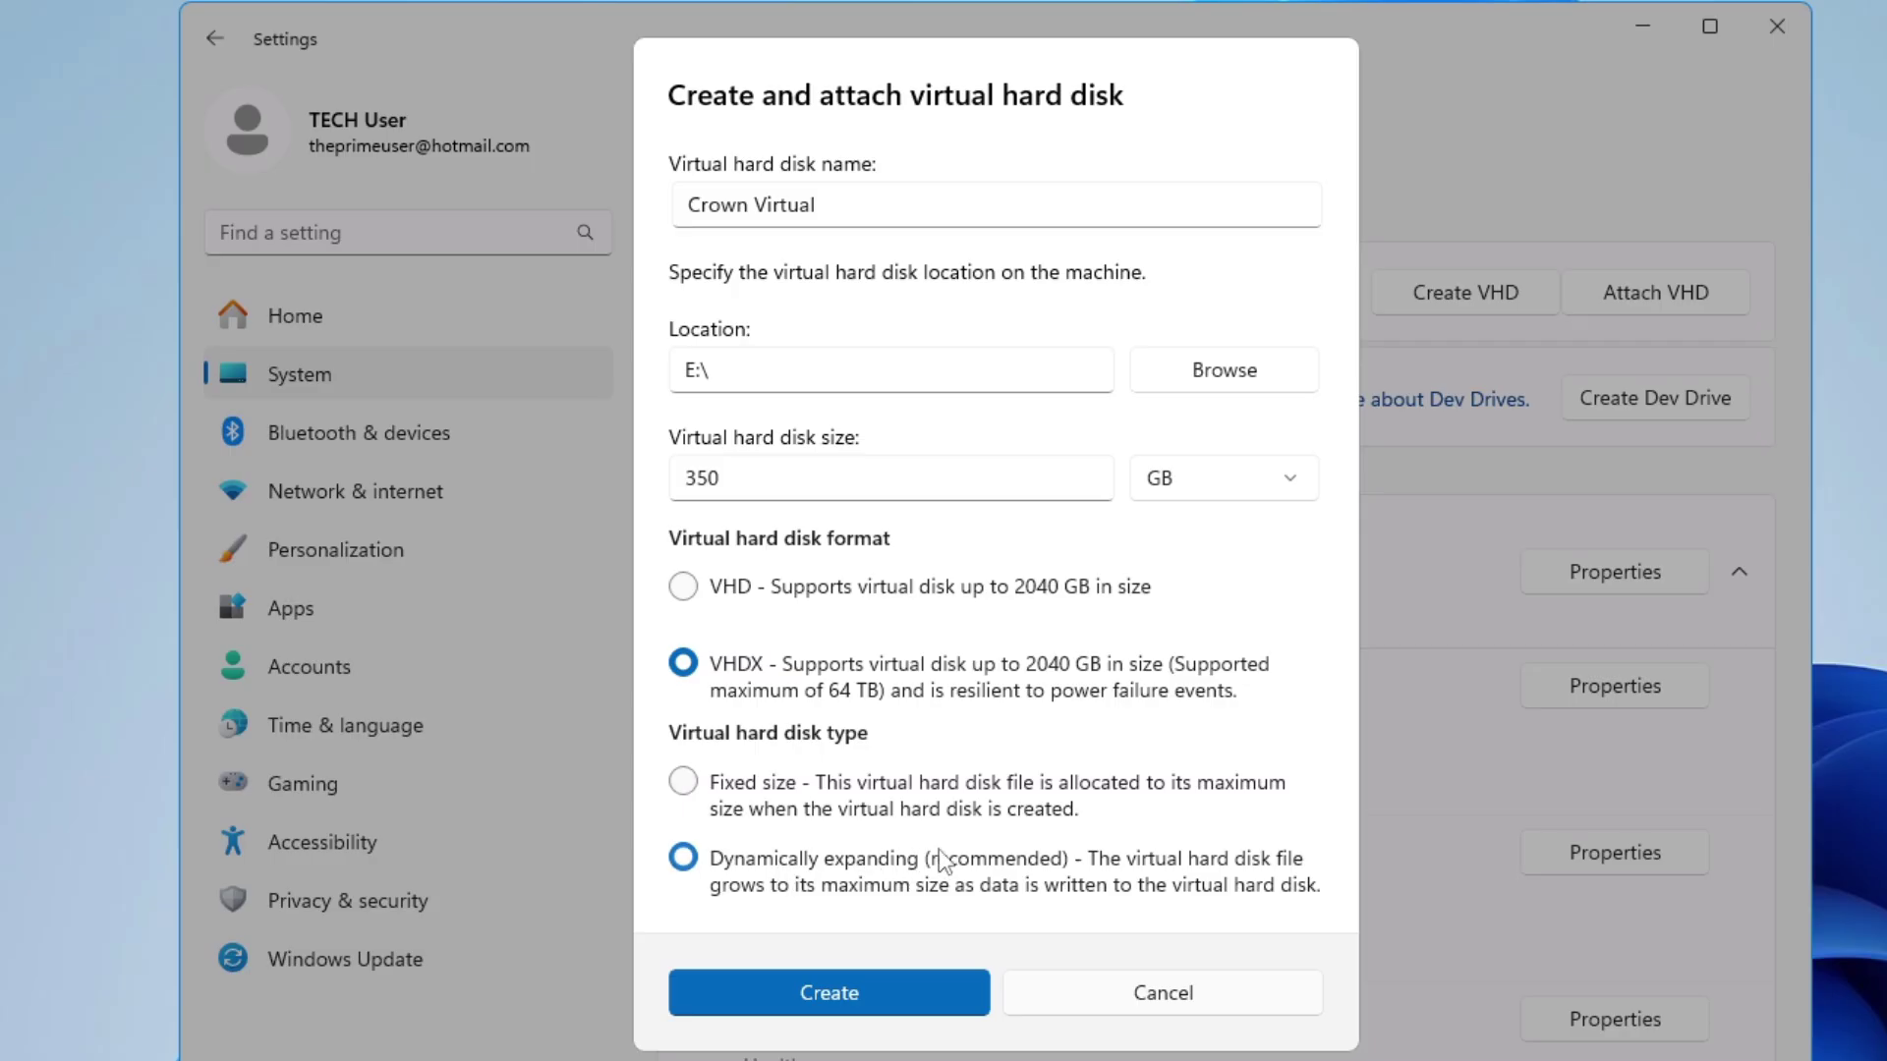
click(869, 985)
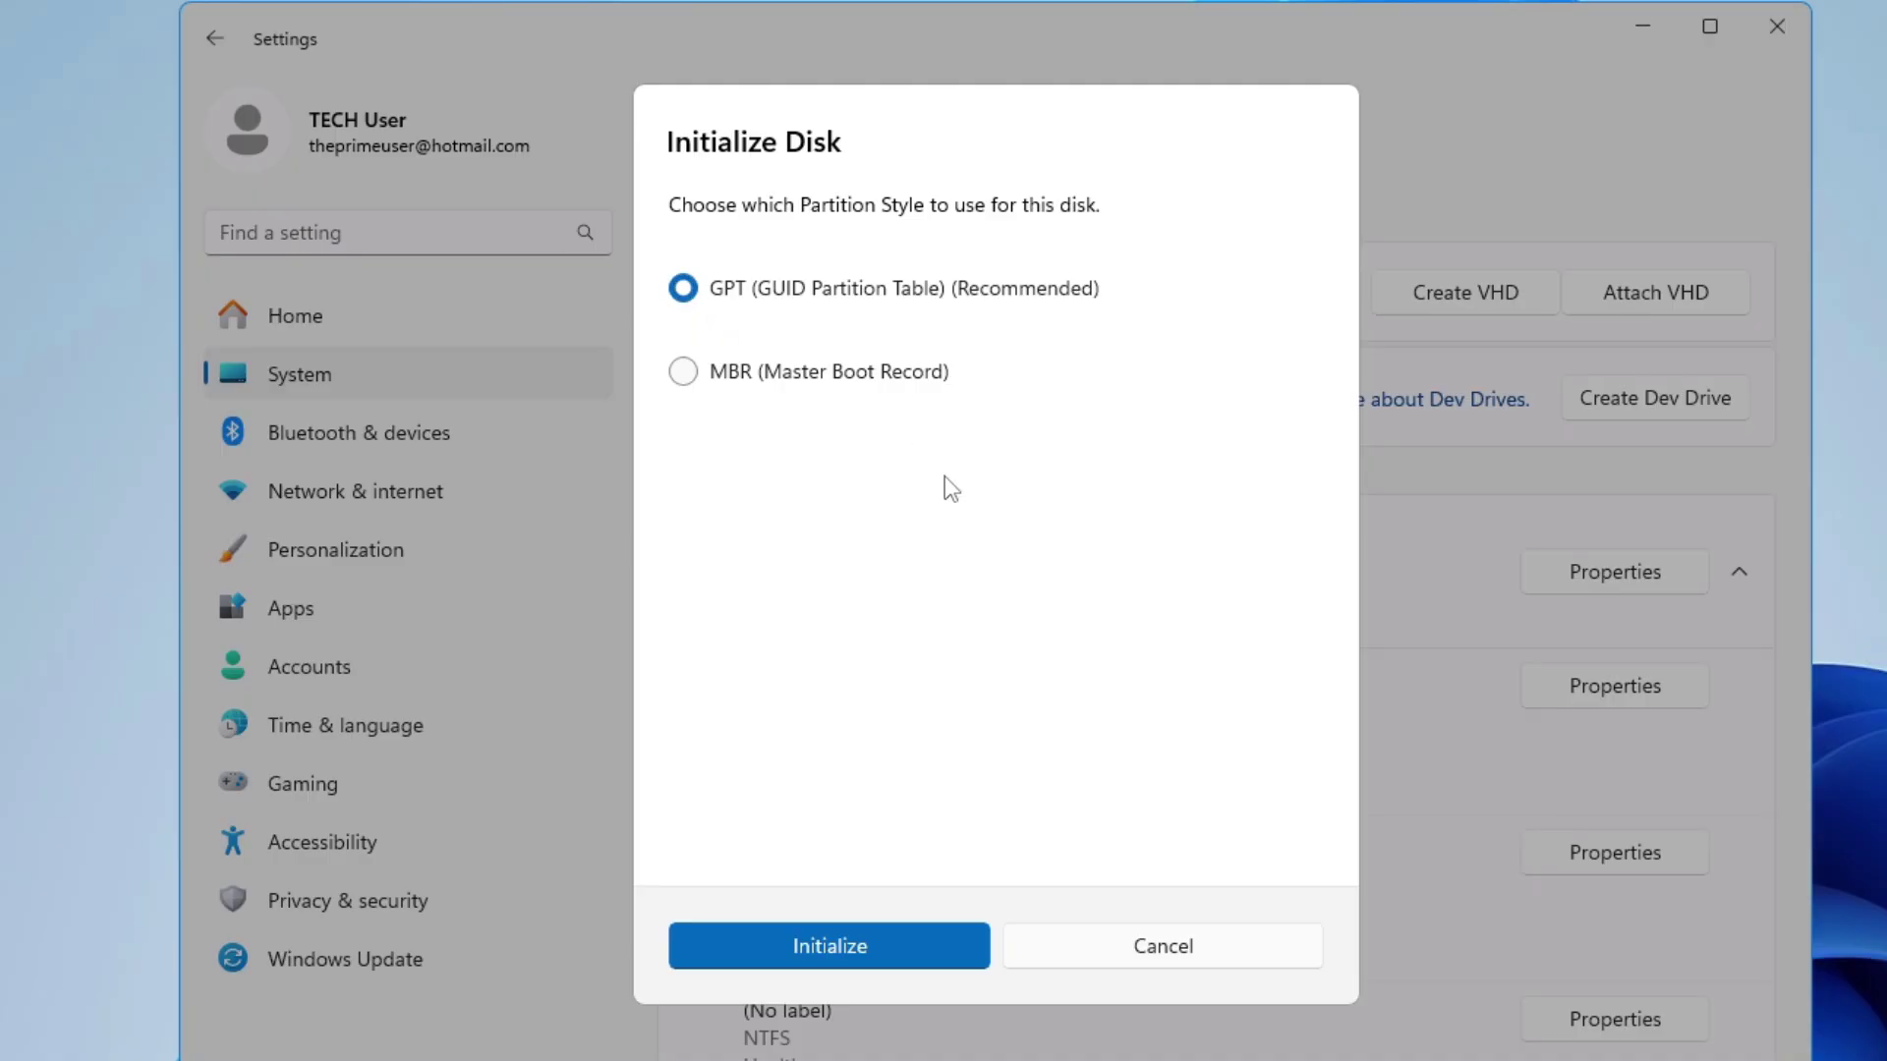
Initialize the new disk as GPT and format an NTFS volume labelled Crown Virtual with drive letter G, keeping the default advanced options
click(875, 946)
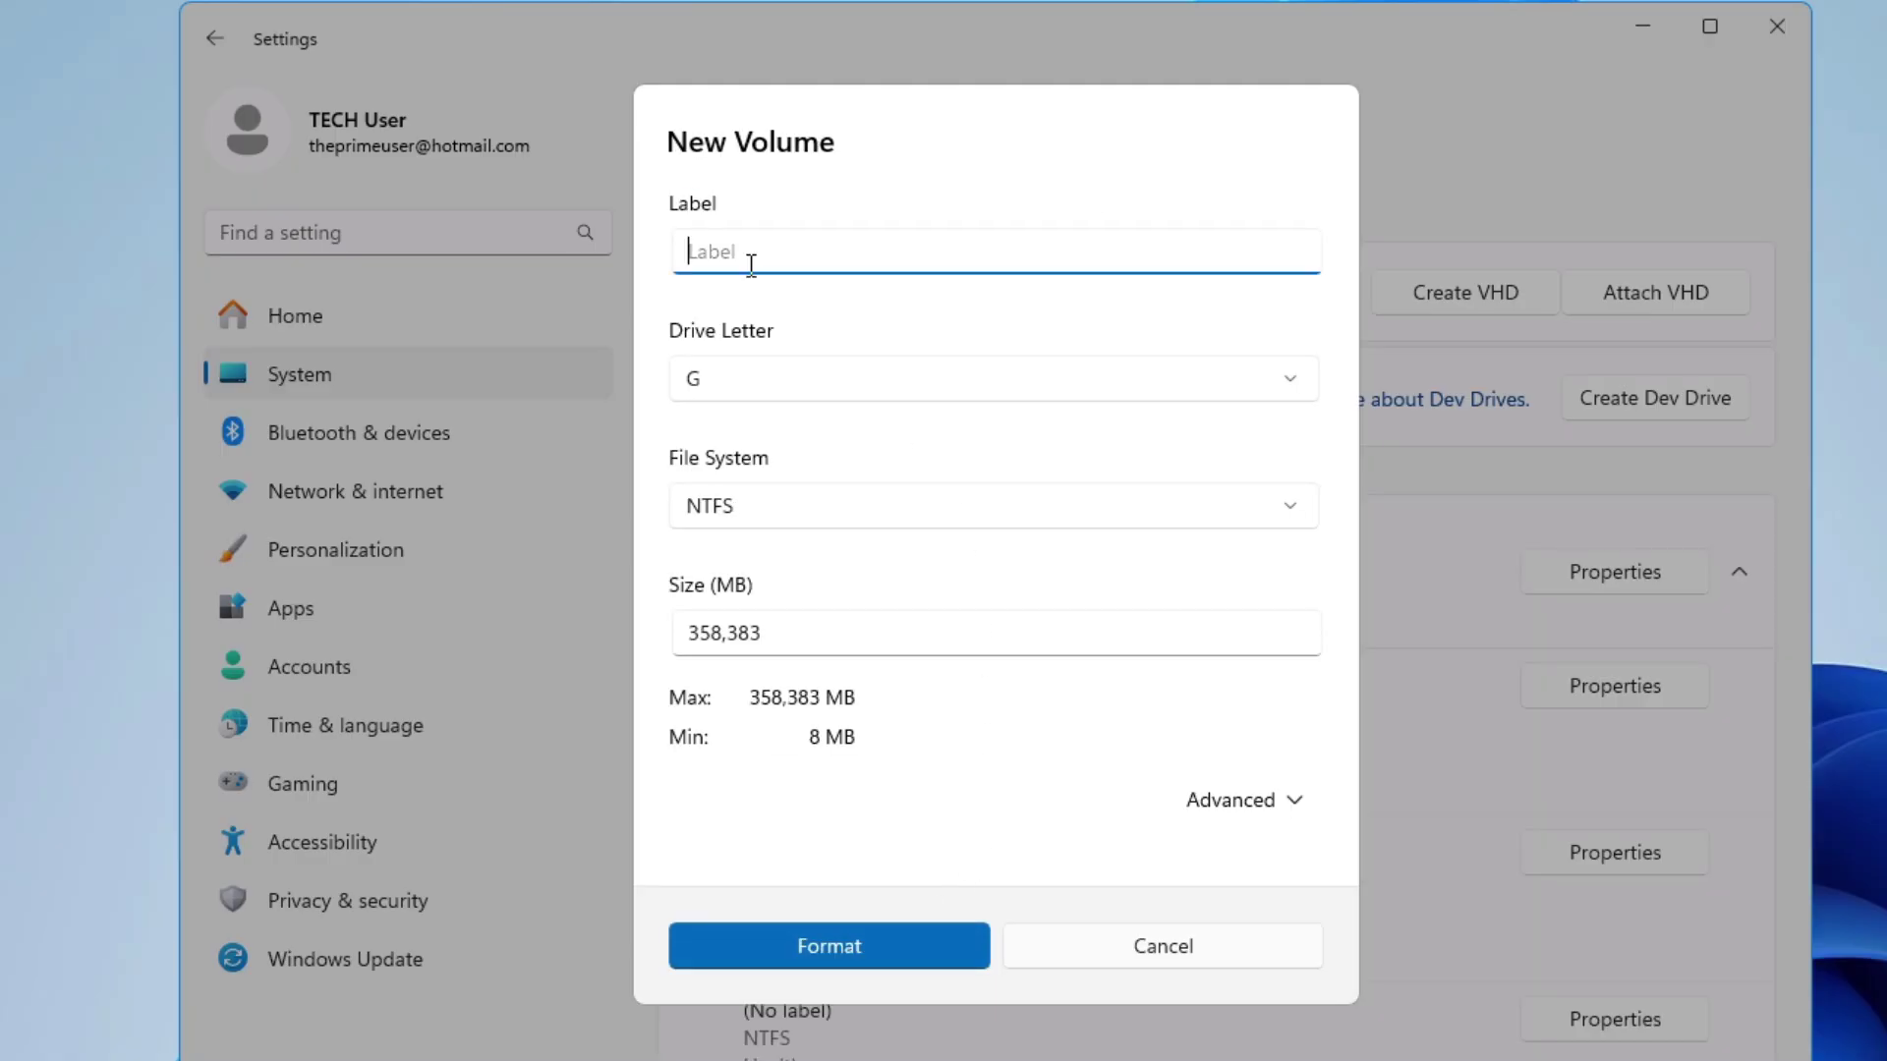
text(Crown Virtual)
click(739, 378)
click(737, 280)
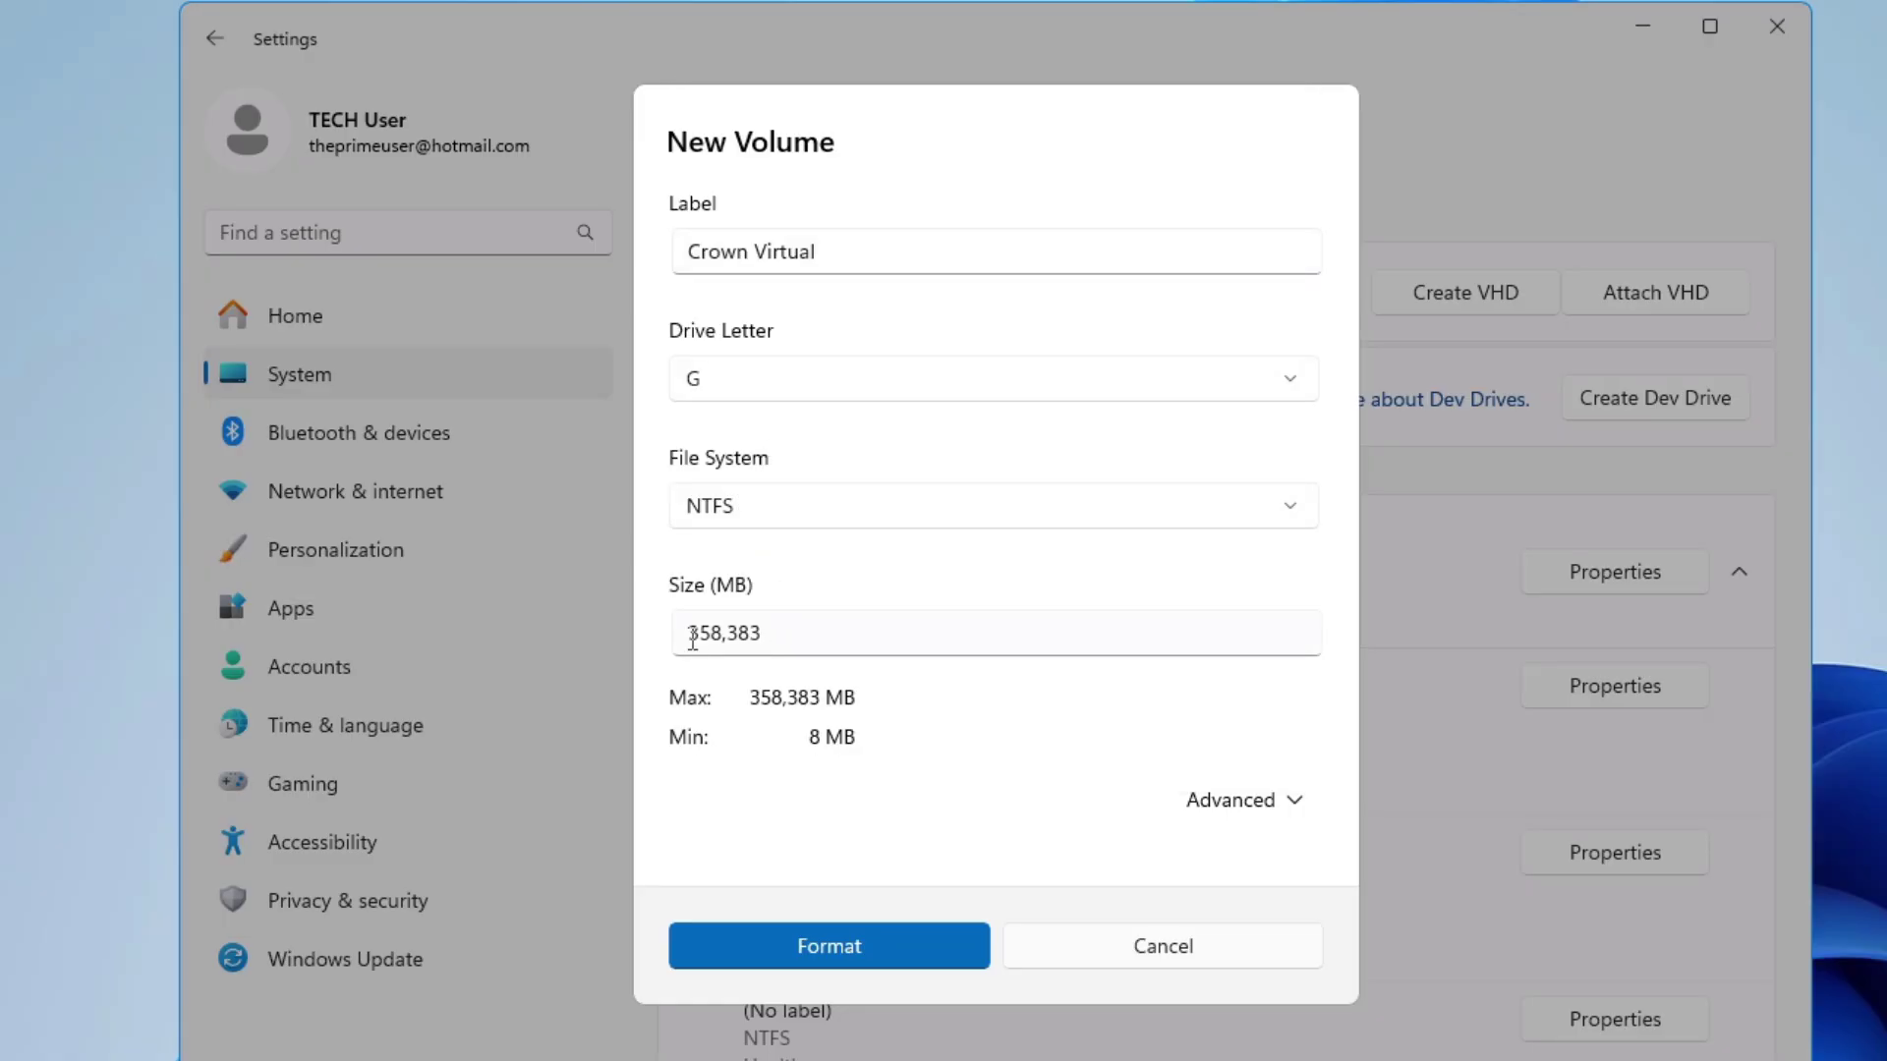
click(1299, 799)
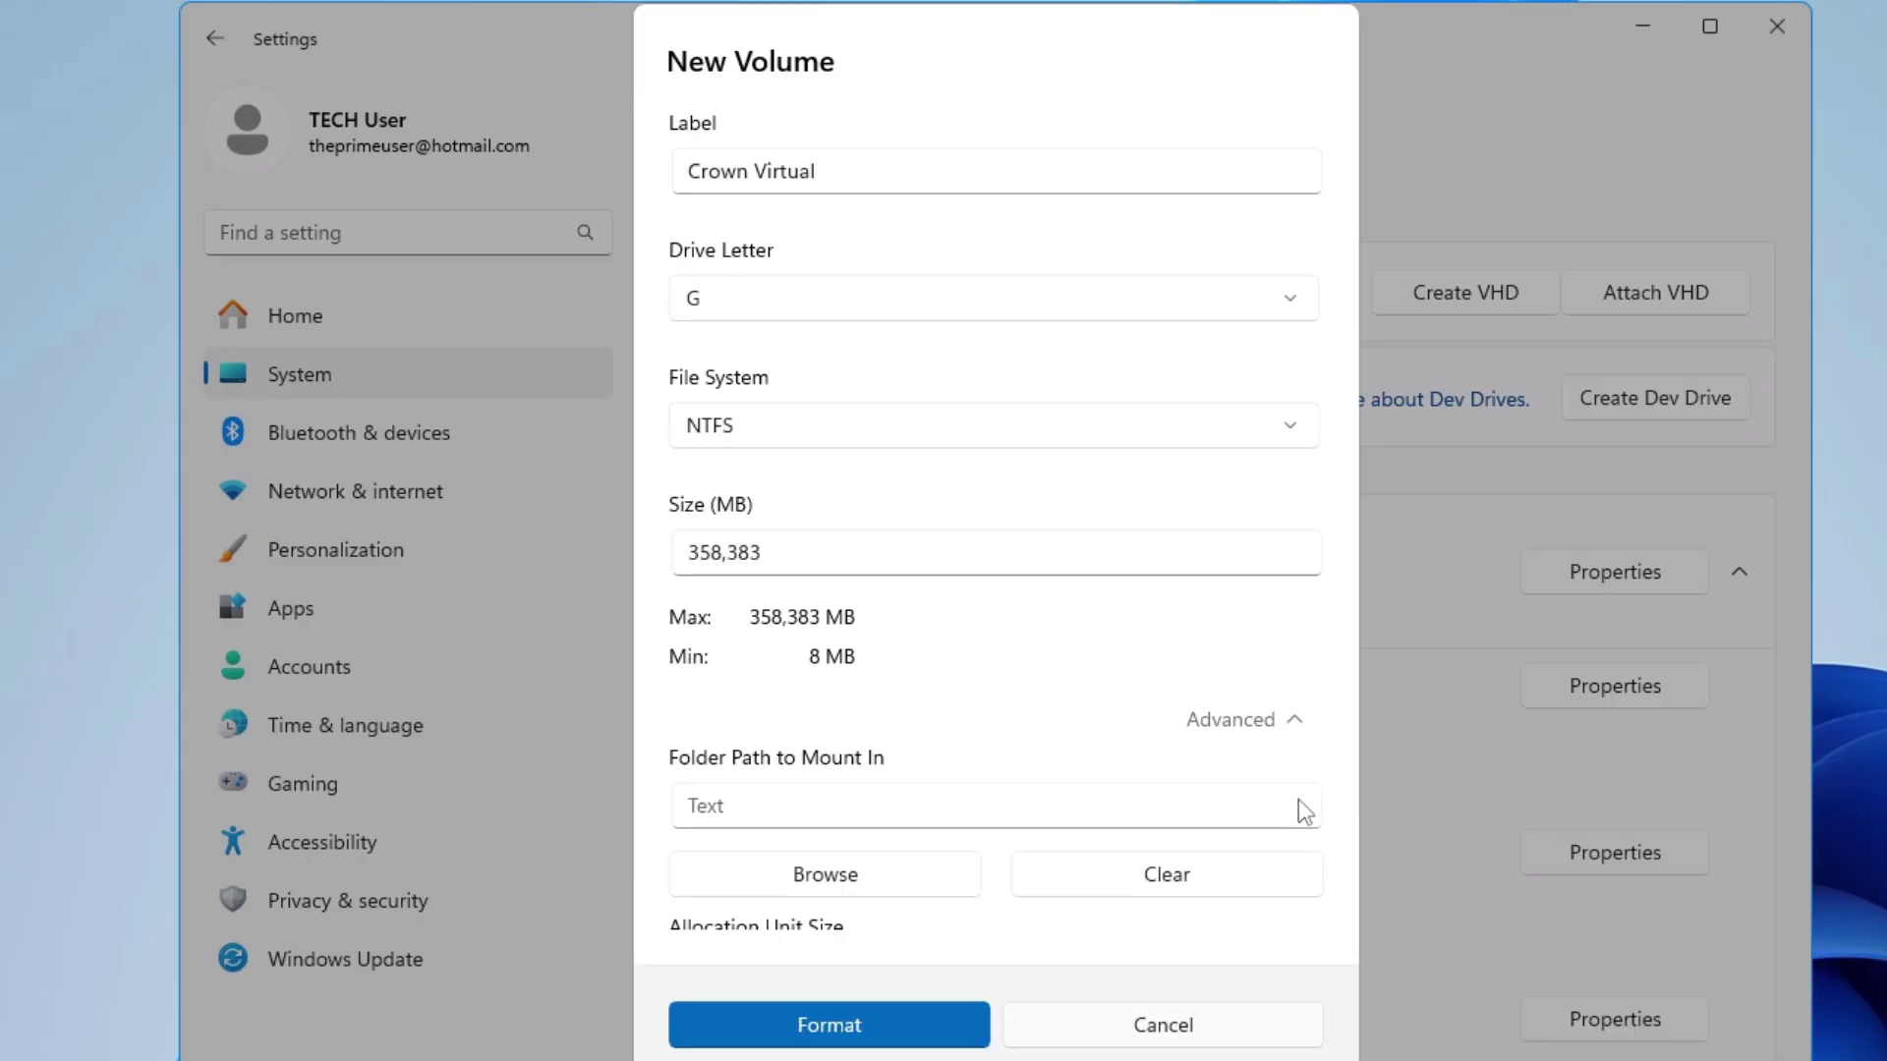
scroll(896, 759, down, 3)
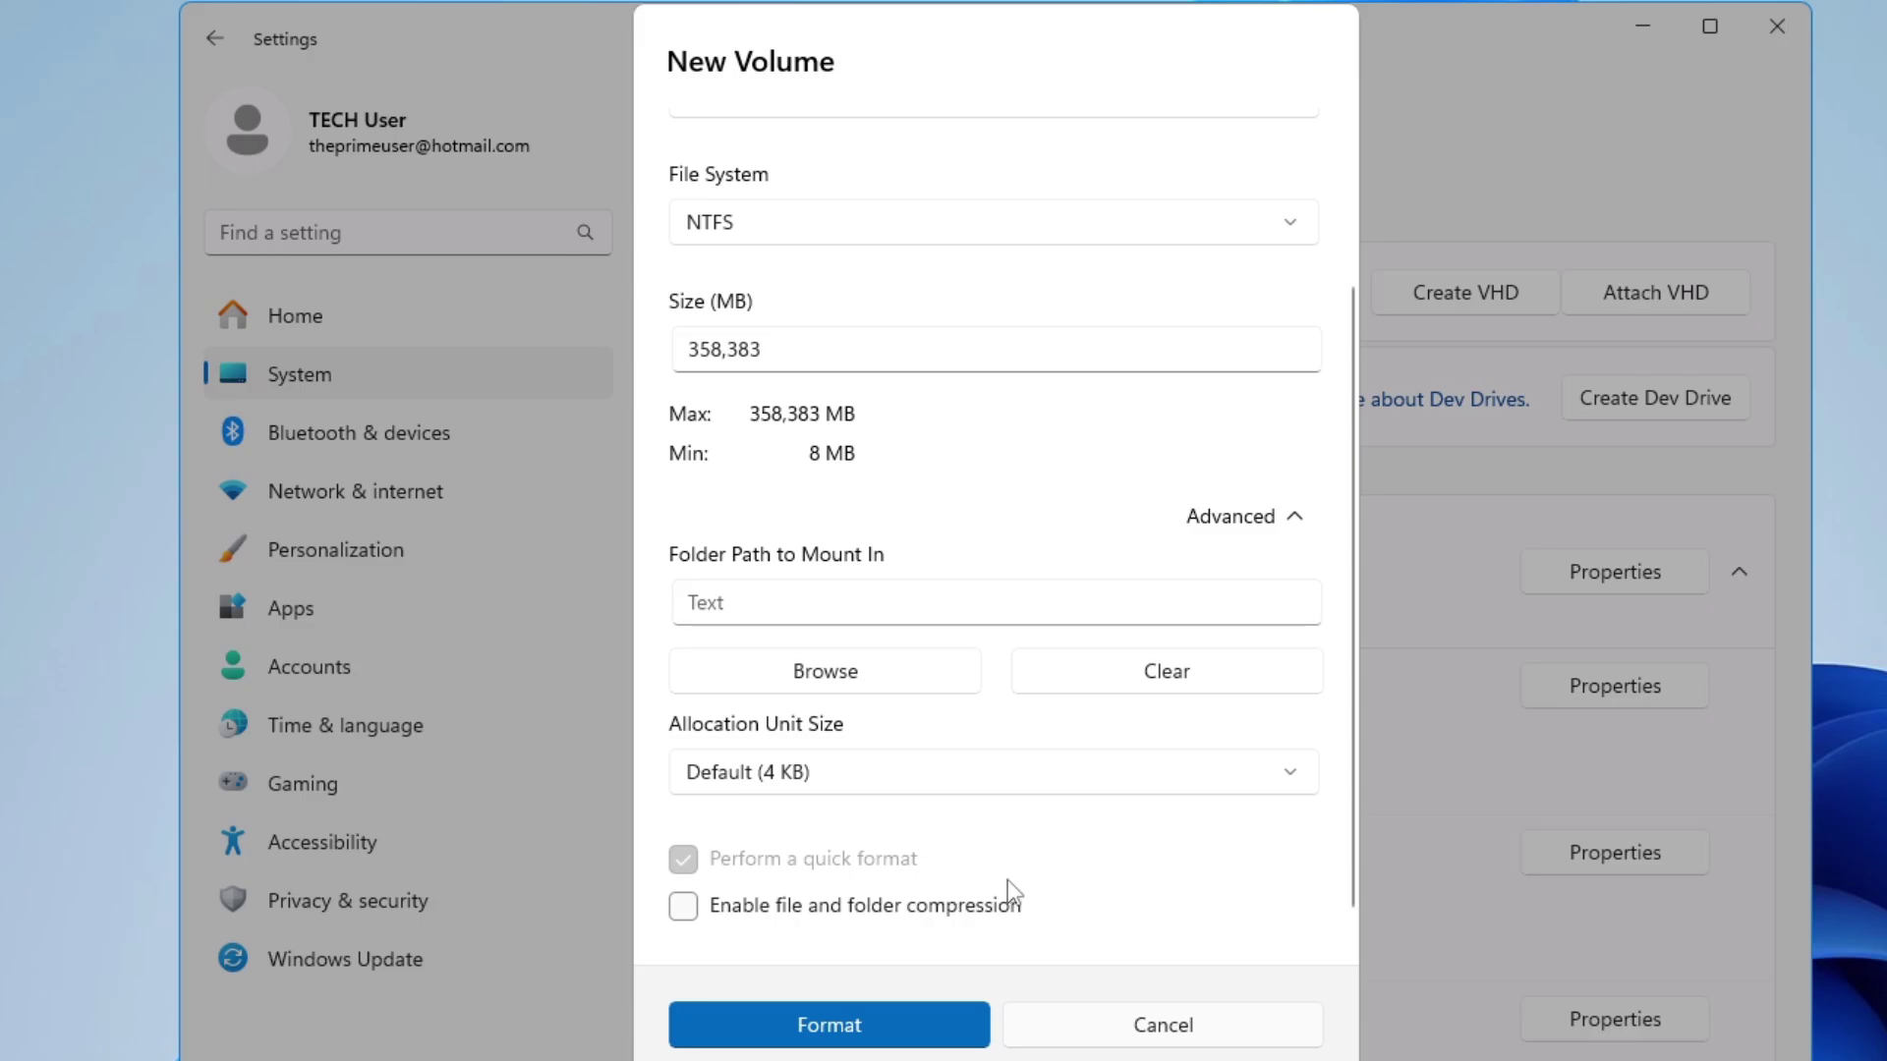
click(837, 1023)
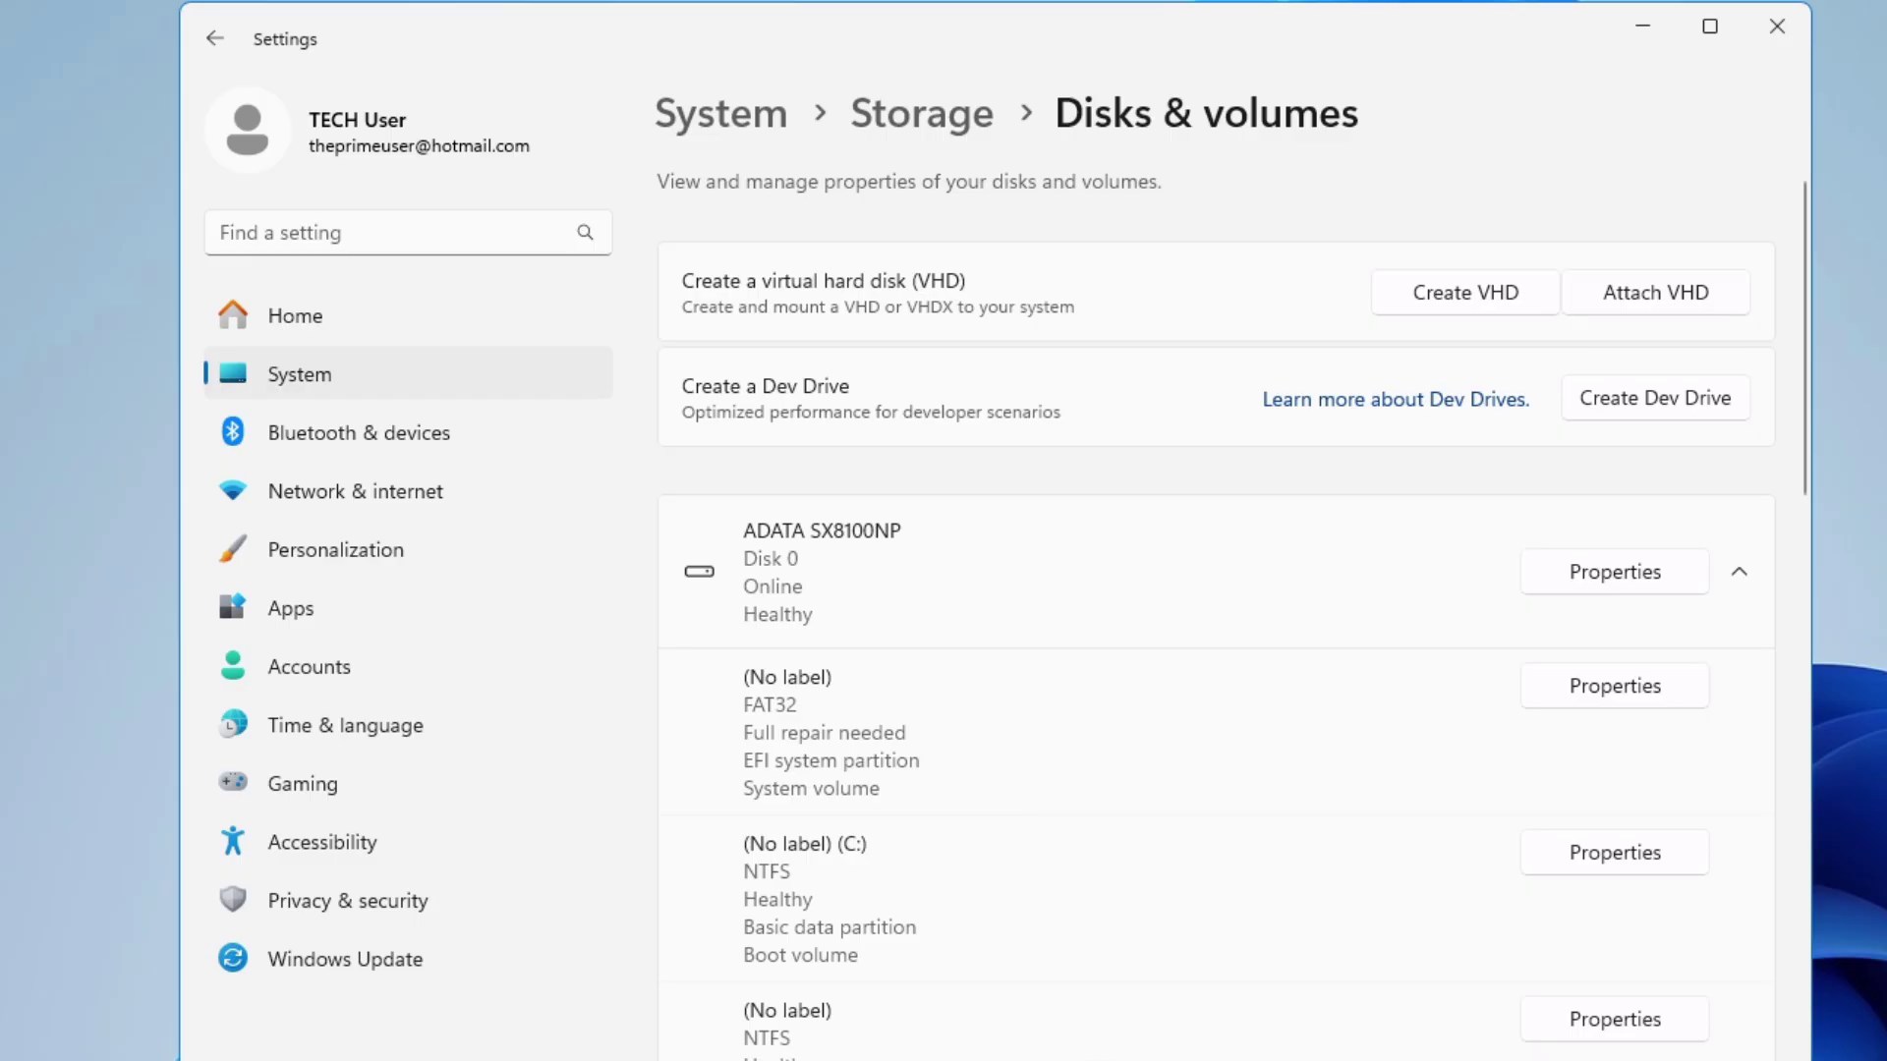
Check the new Crown Virtual (G:) drive and its contents in File Explorer, and return to This PC
key(super+e)
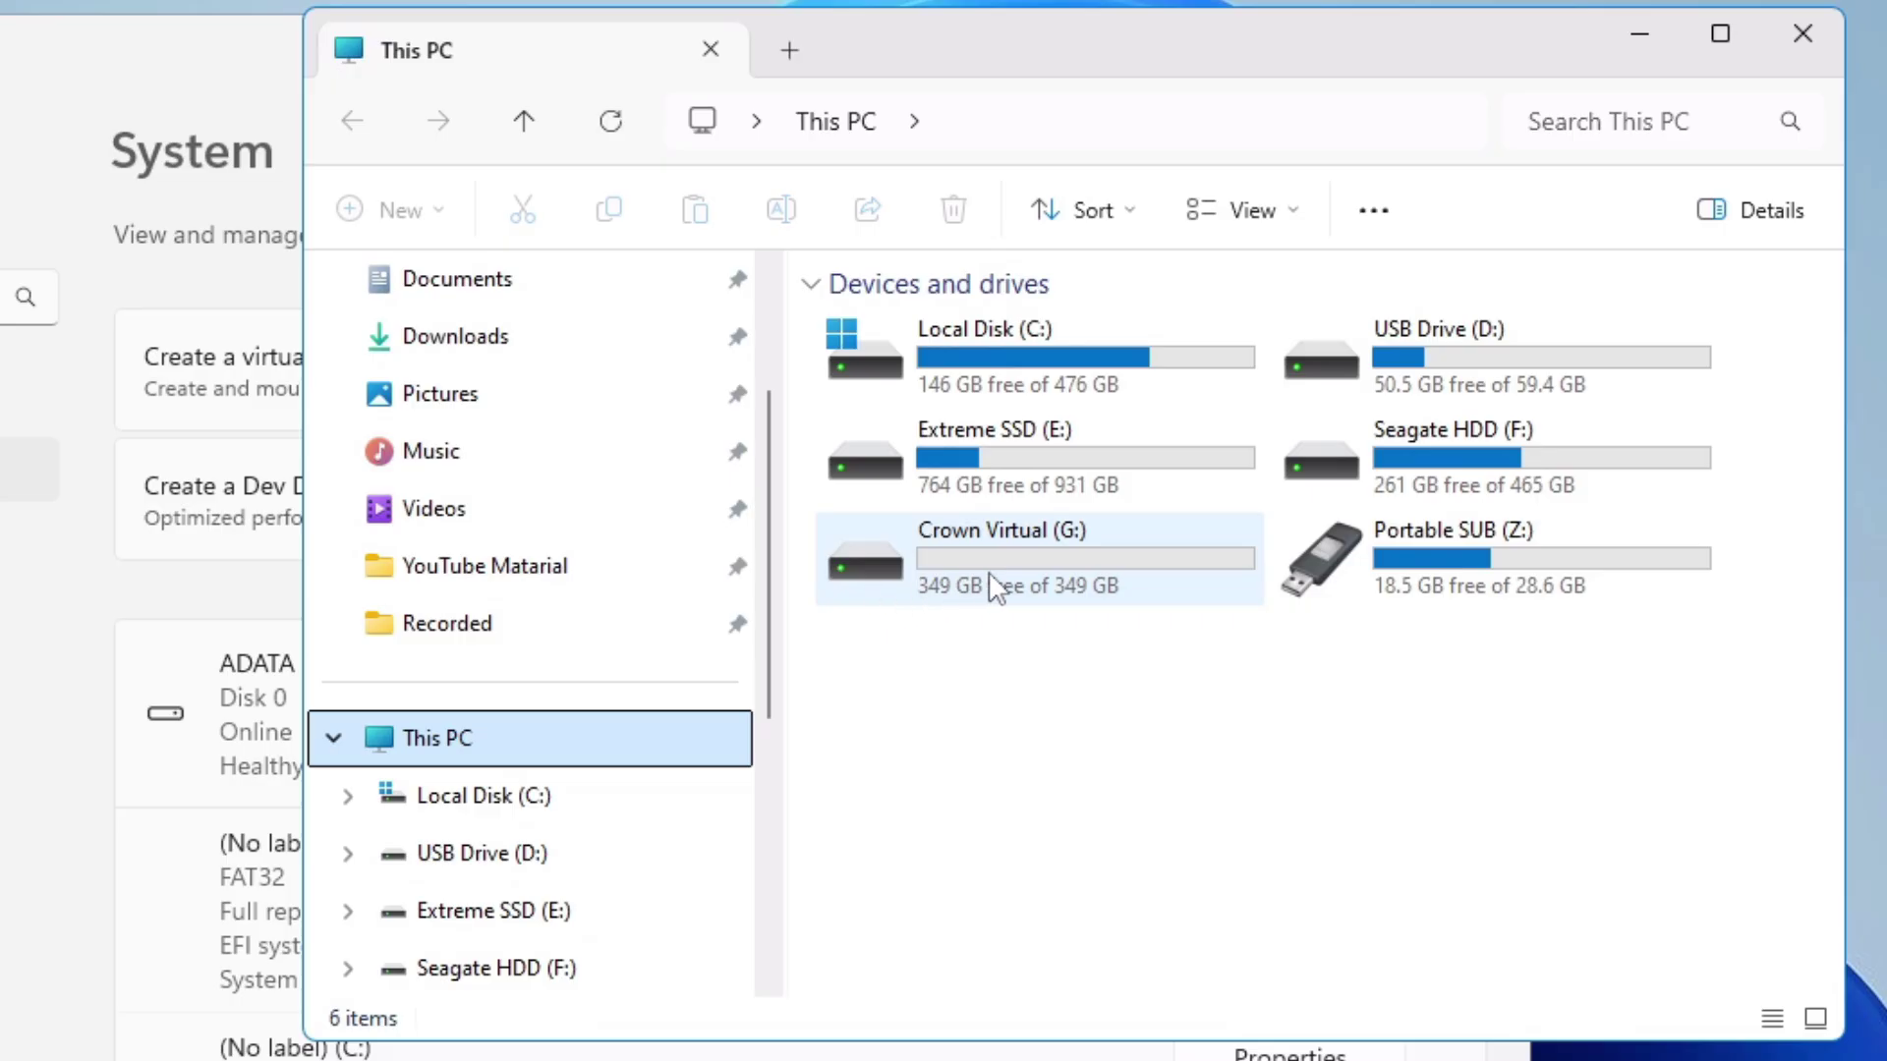
click(1407, 453)
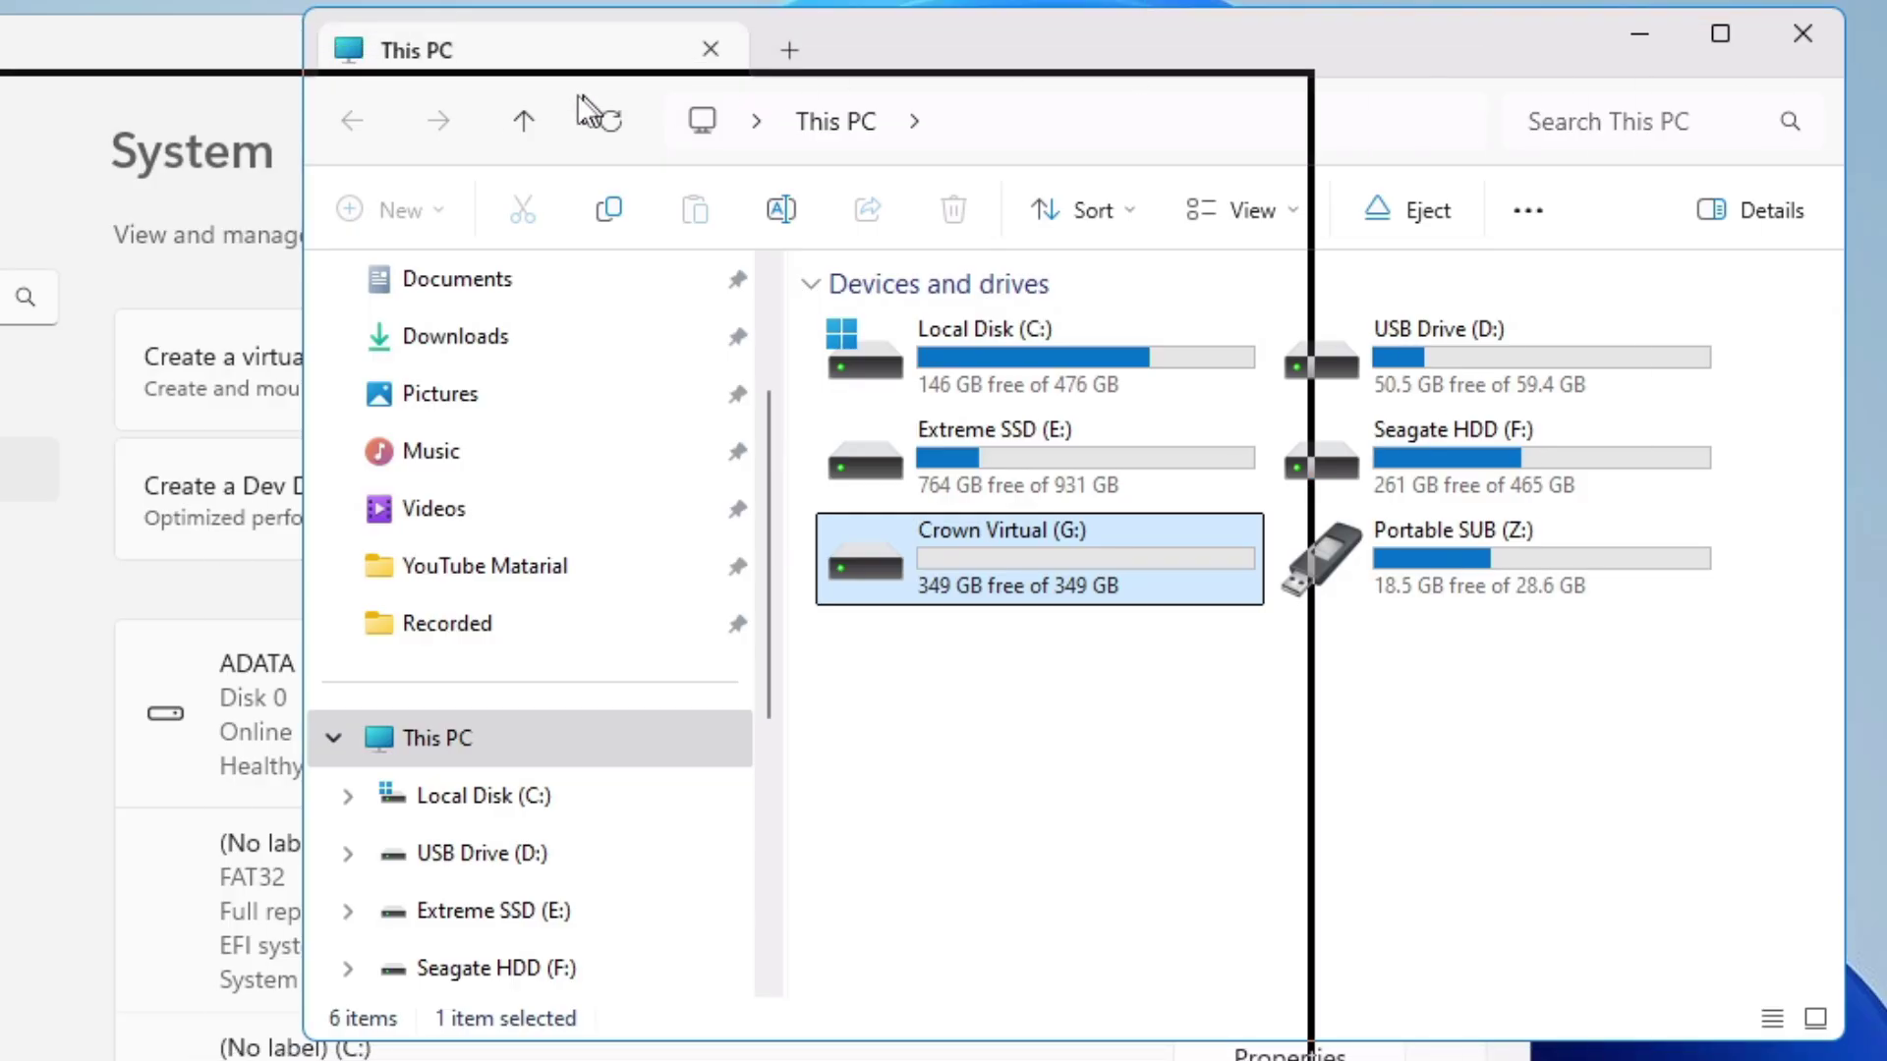
double_click(1041, 560)
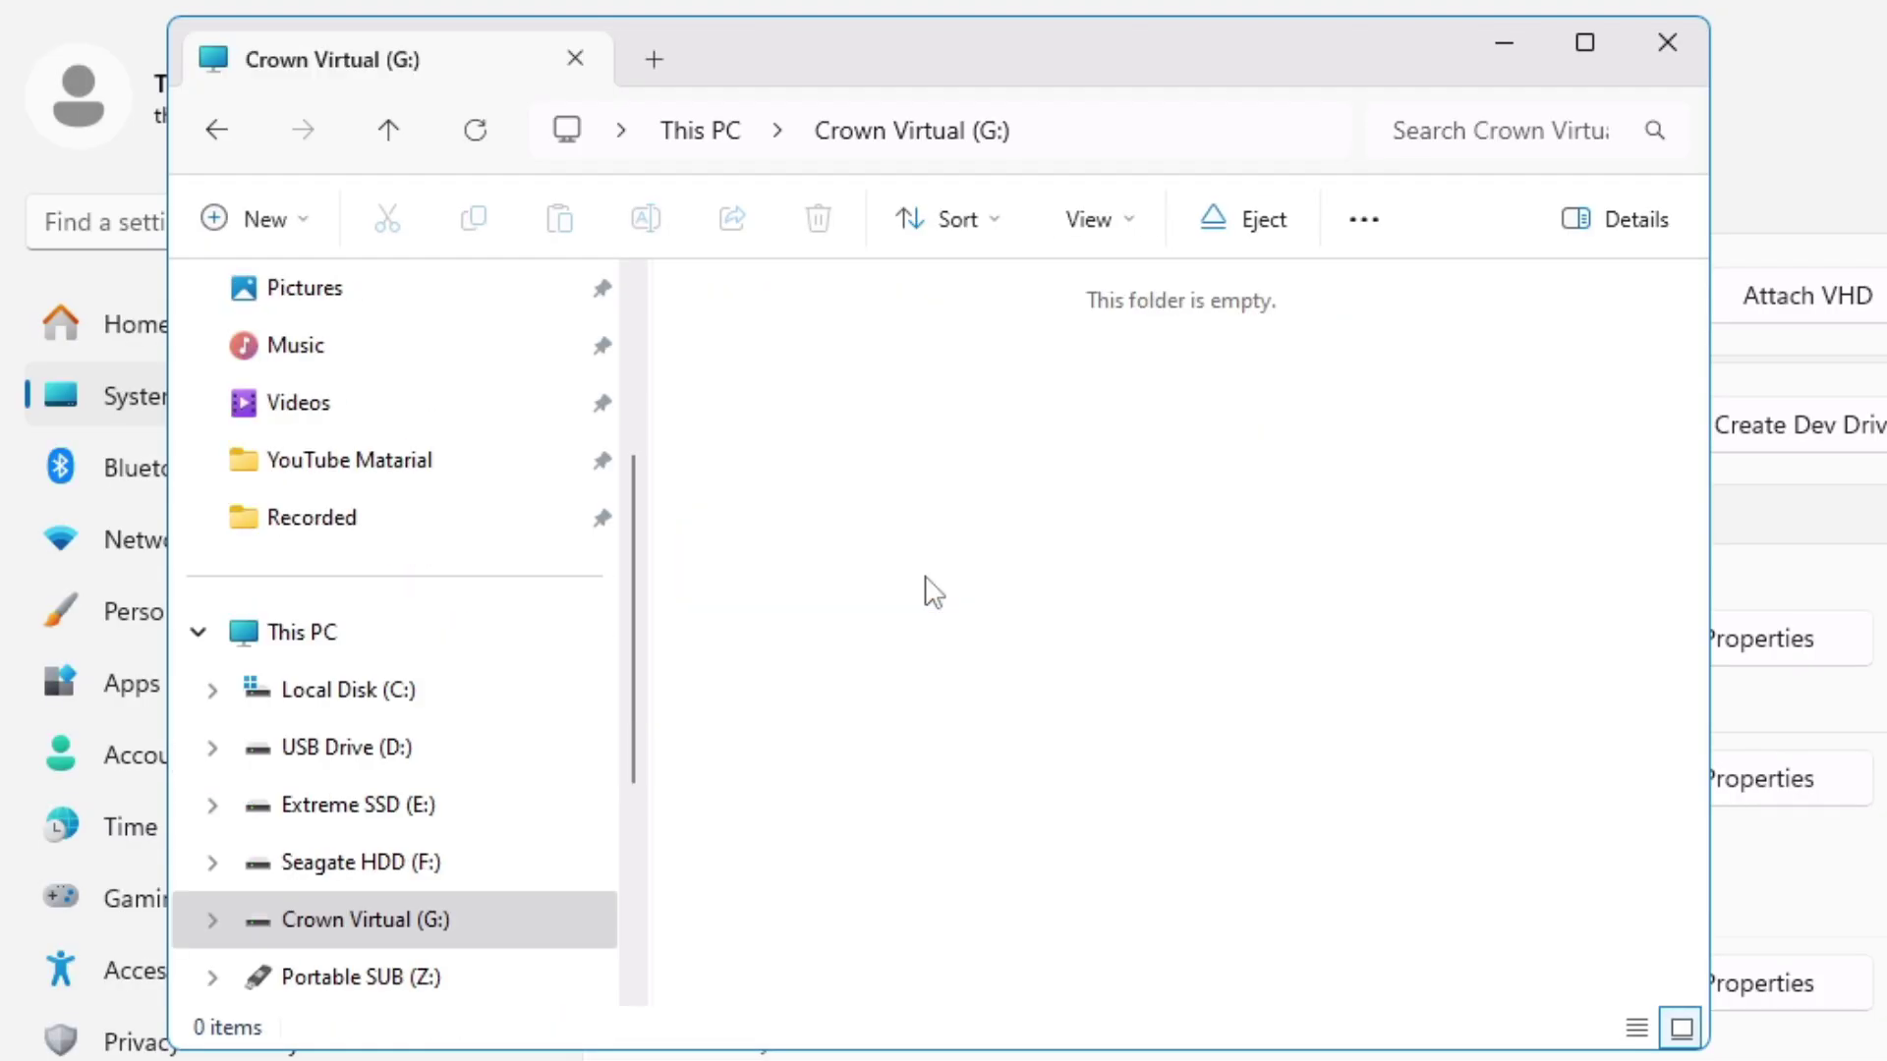
click(215, 137)
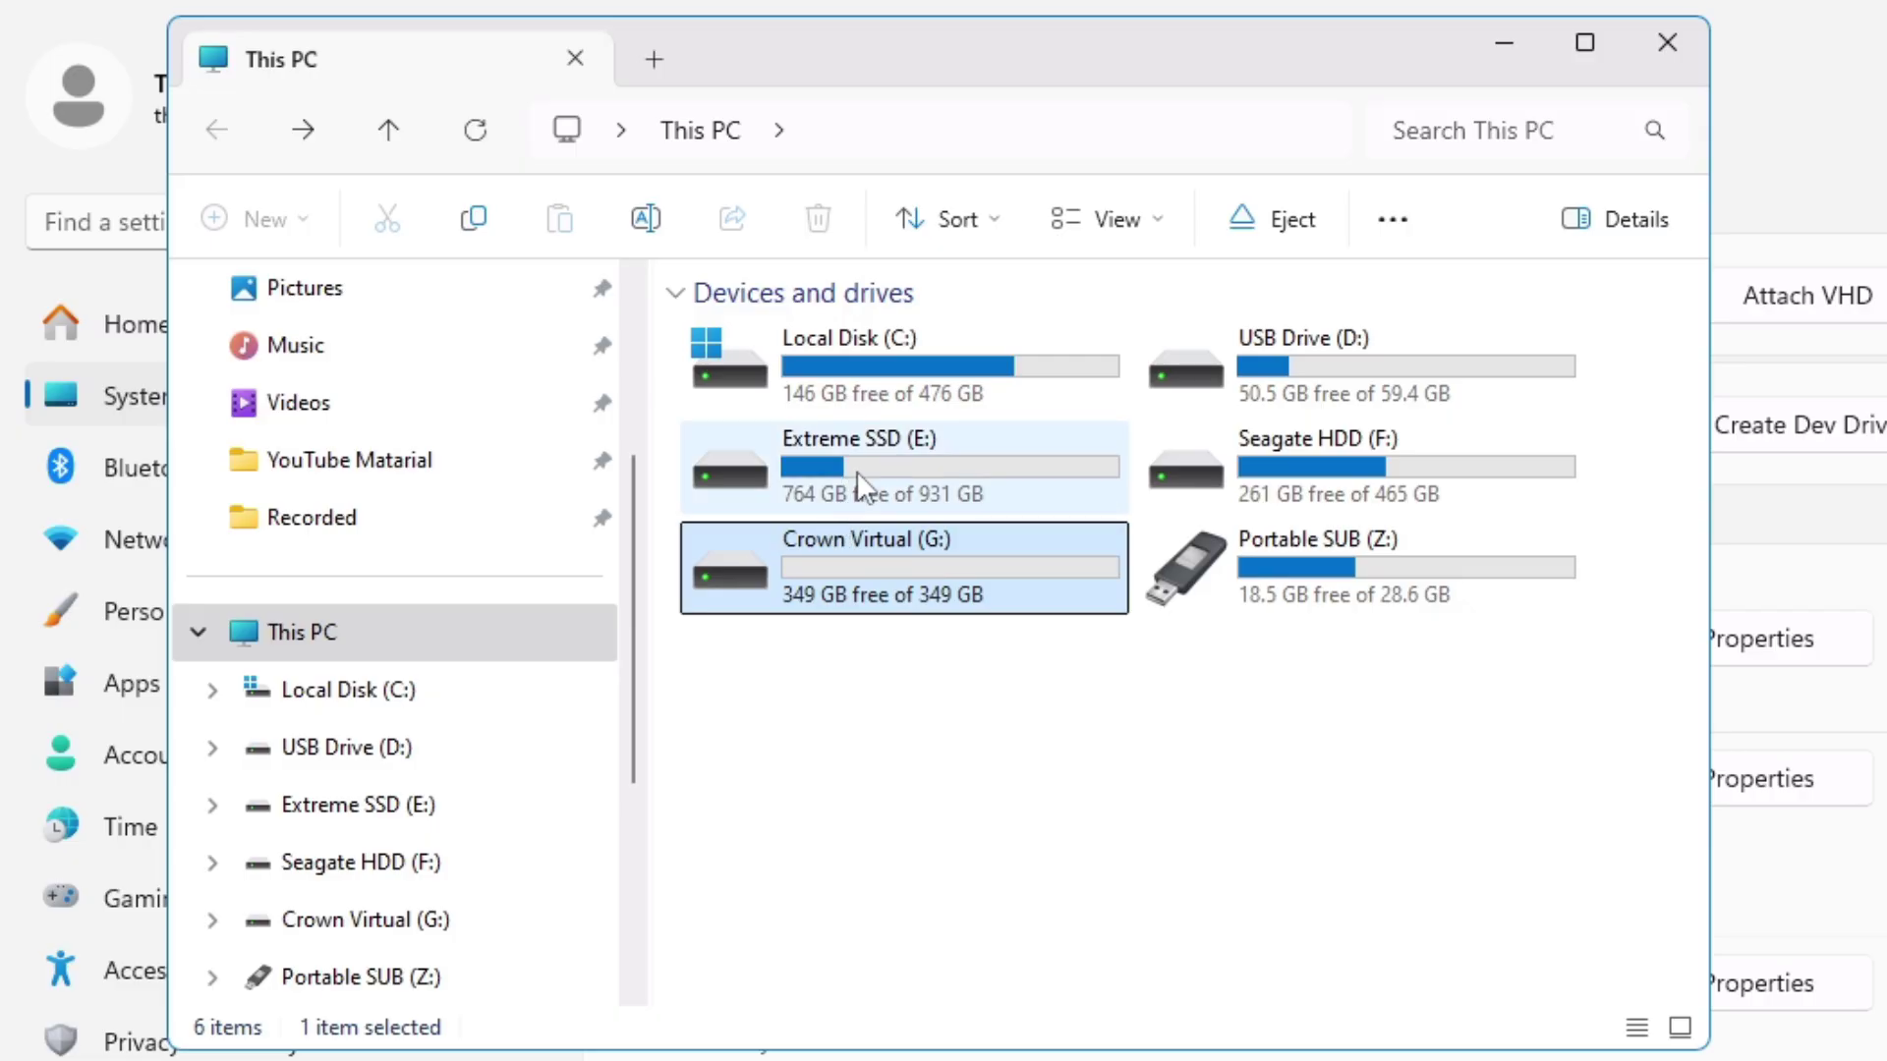
Locate Crown Virtual.vhdx on Extreme SSD (E:) and view the actions available for the file
double_click(945, 464)
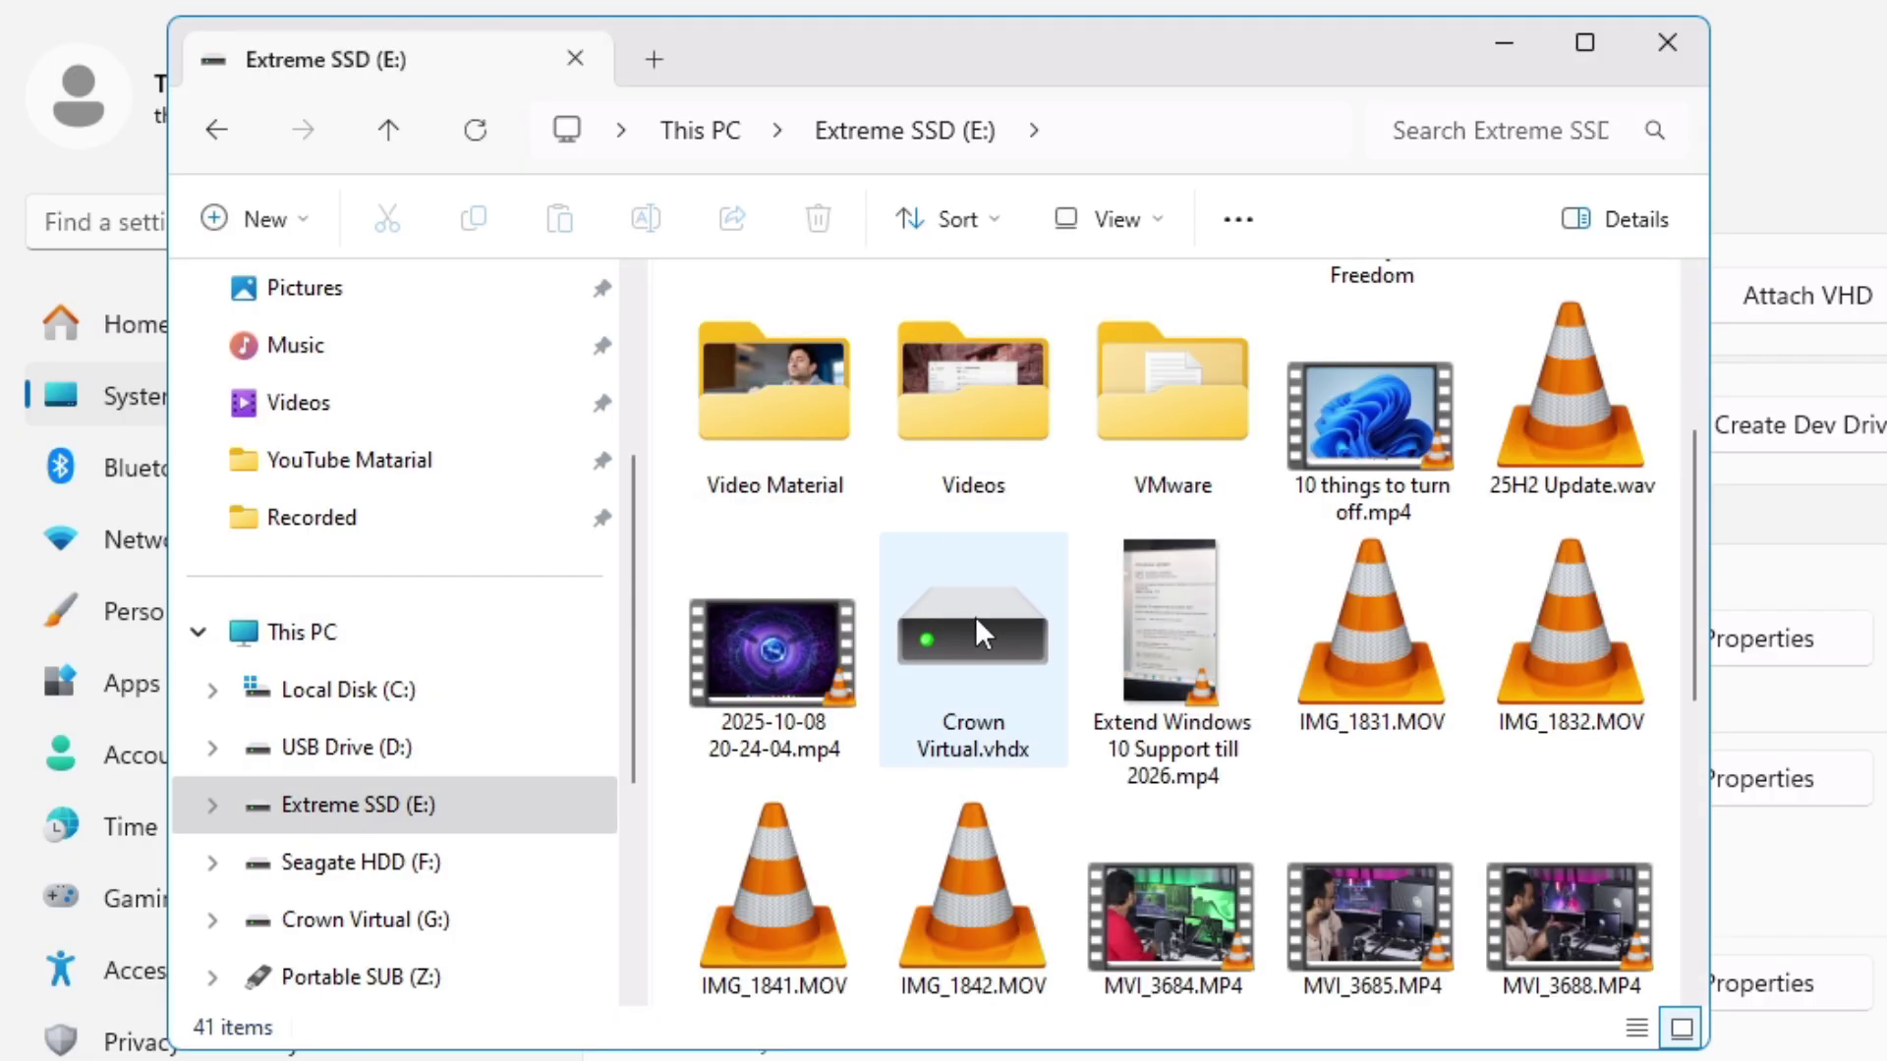
click(1007, 696)
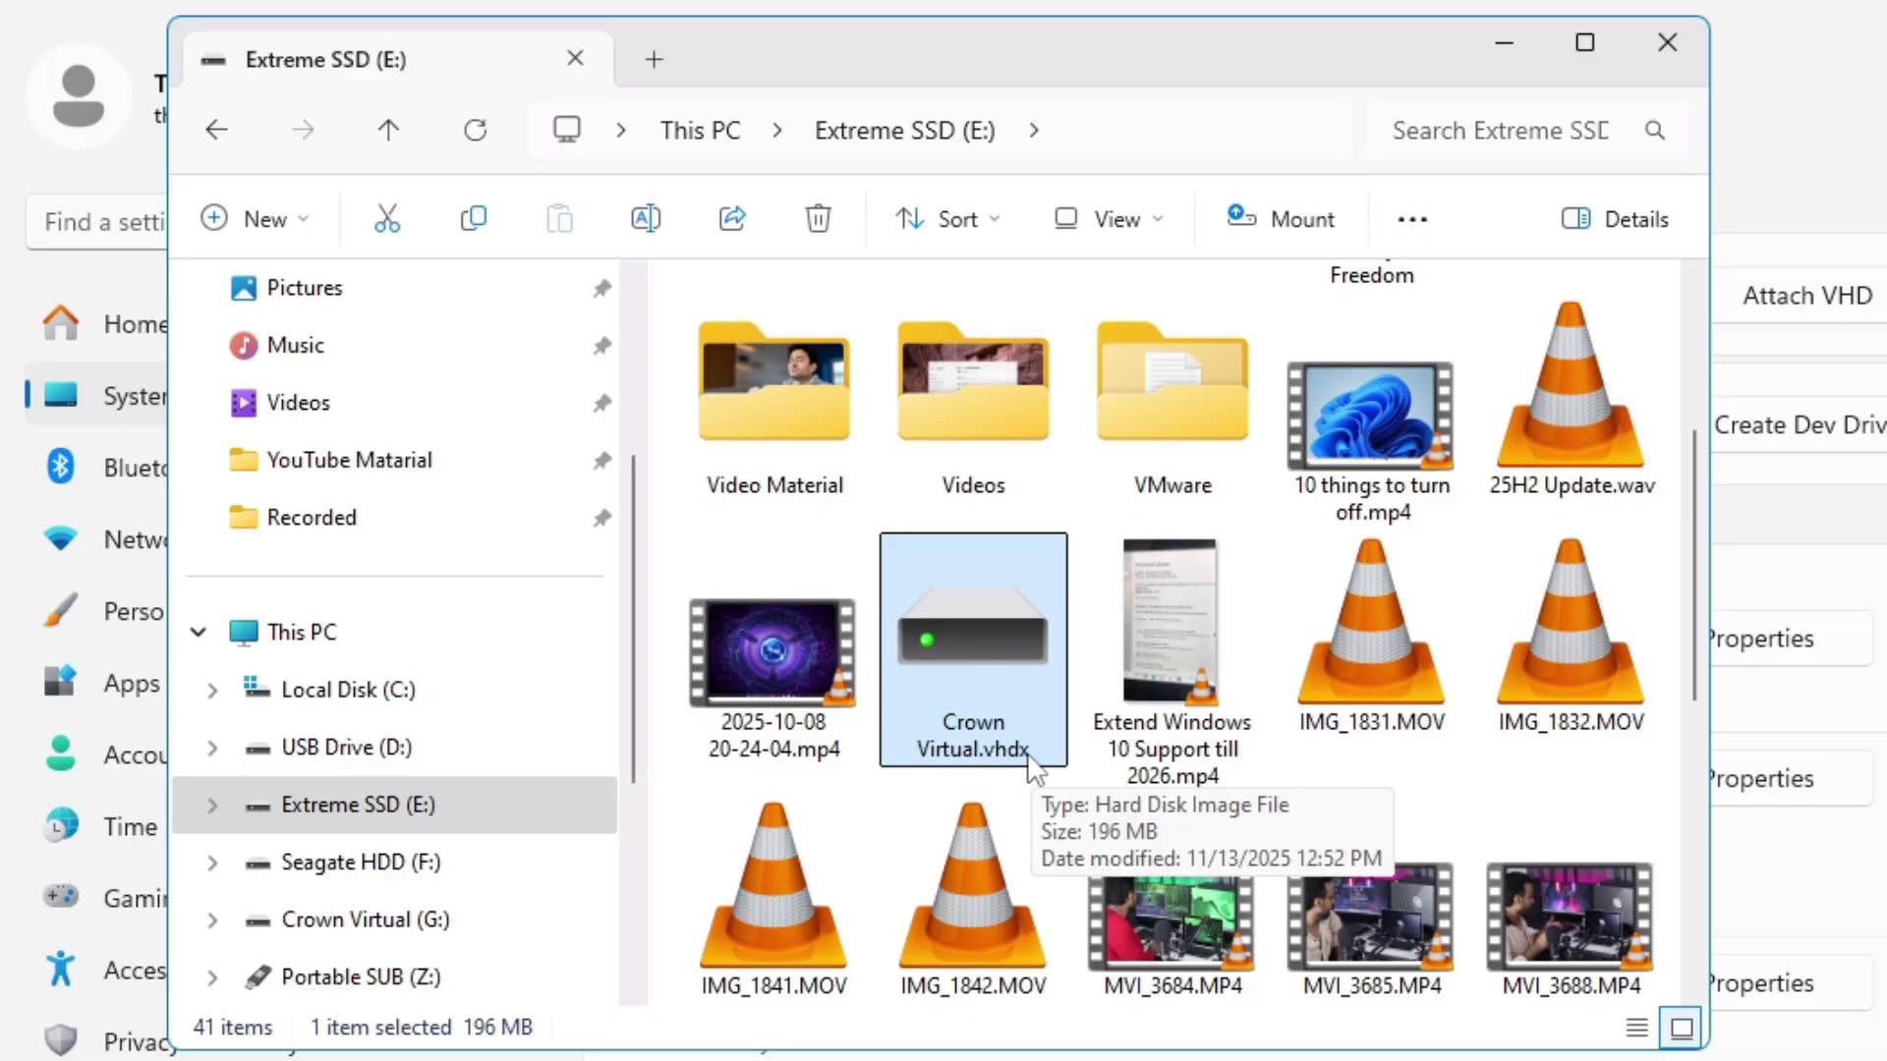
right_click(981, 650)
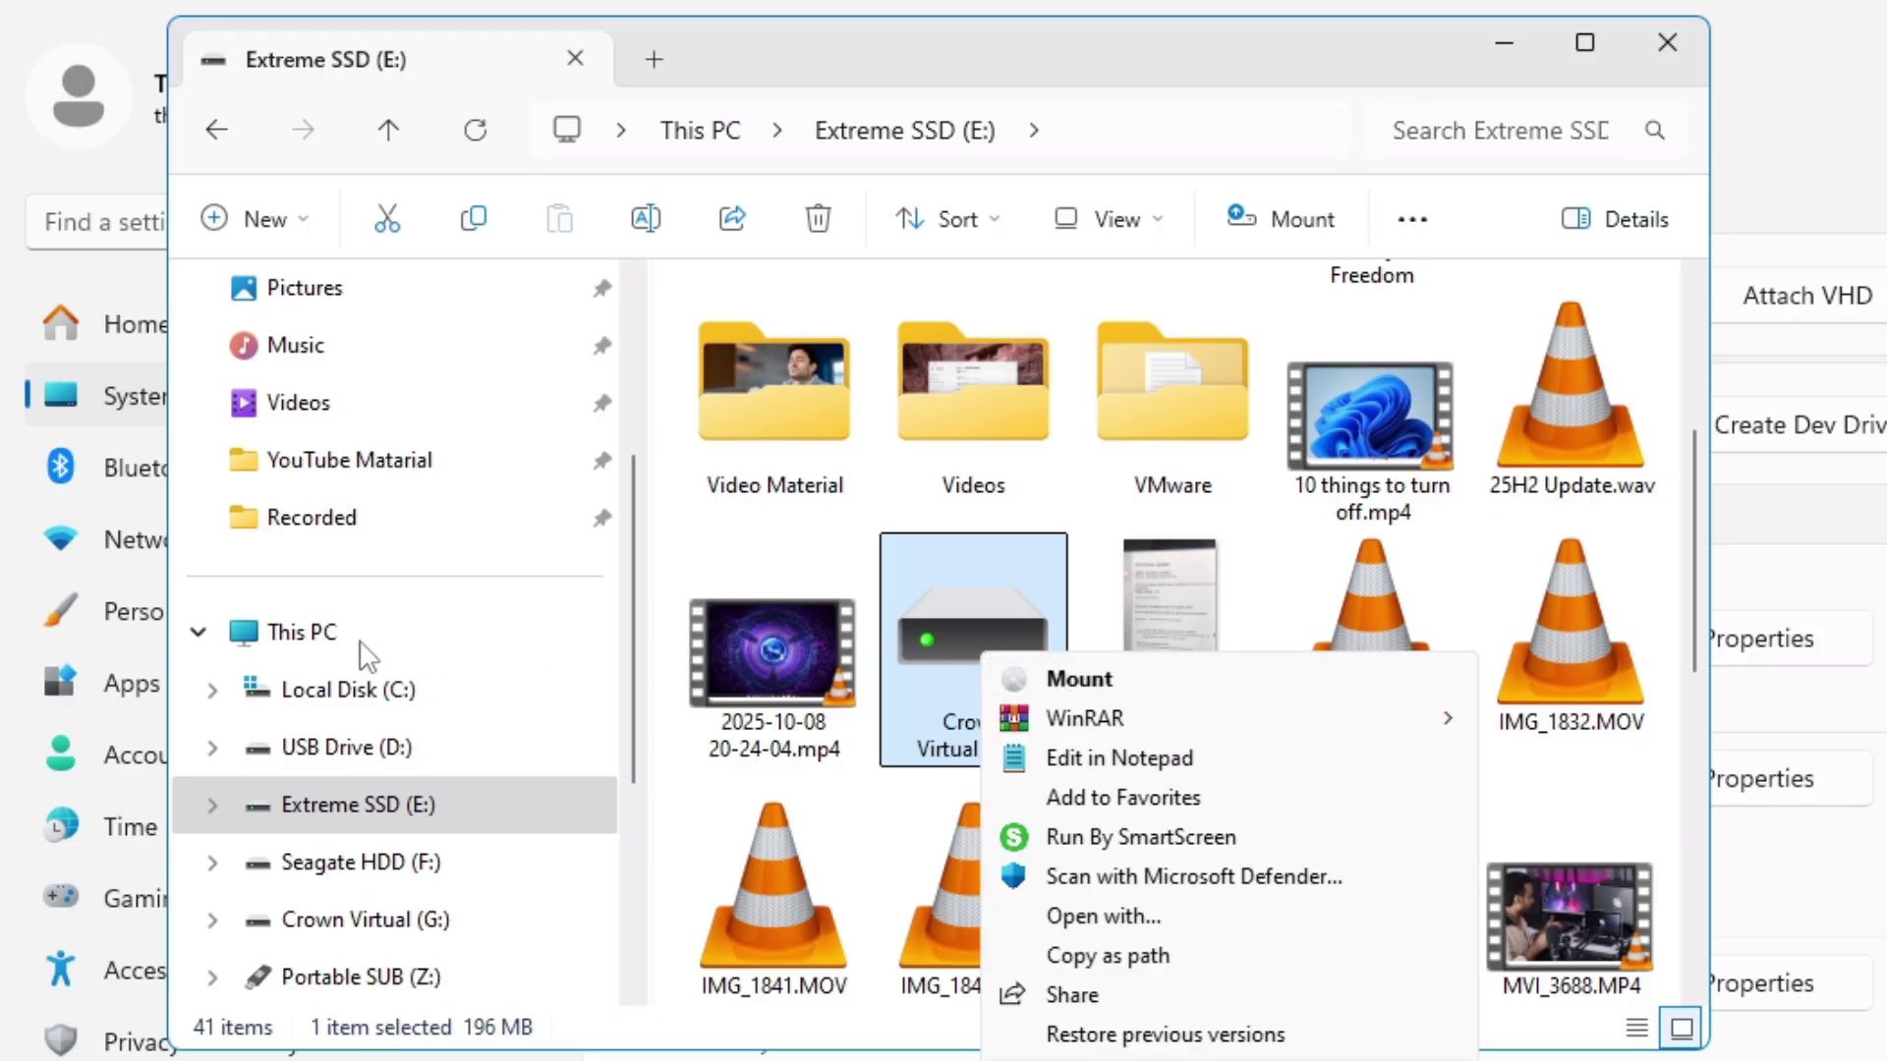
Eject the Crown Virtual (G:) drive from This PC
click(313, 638)
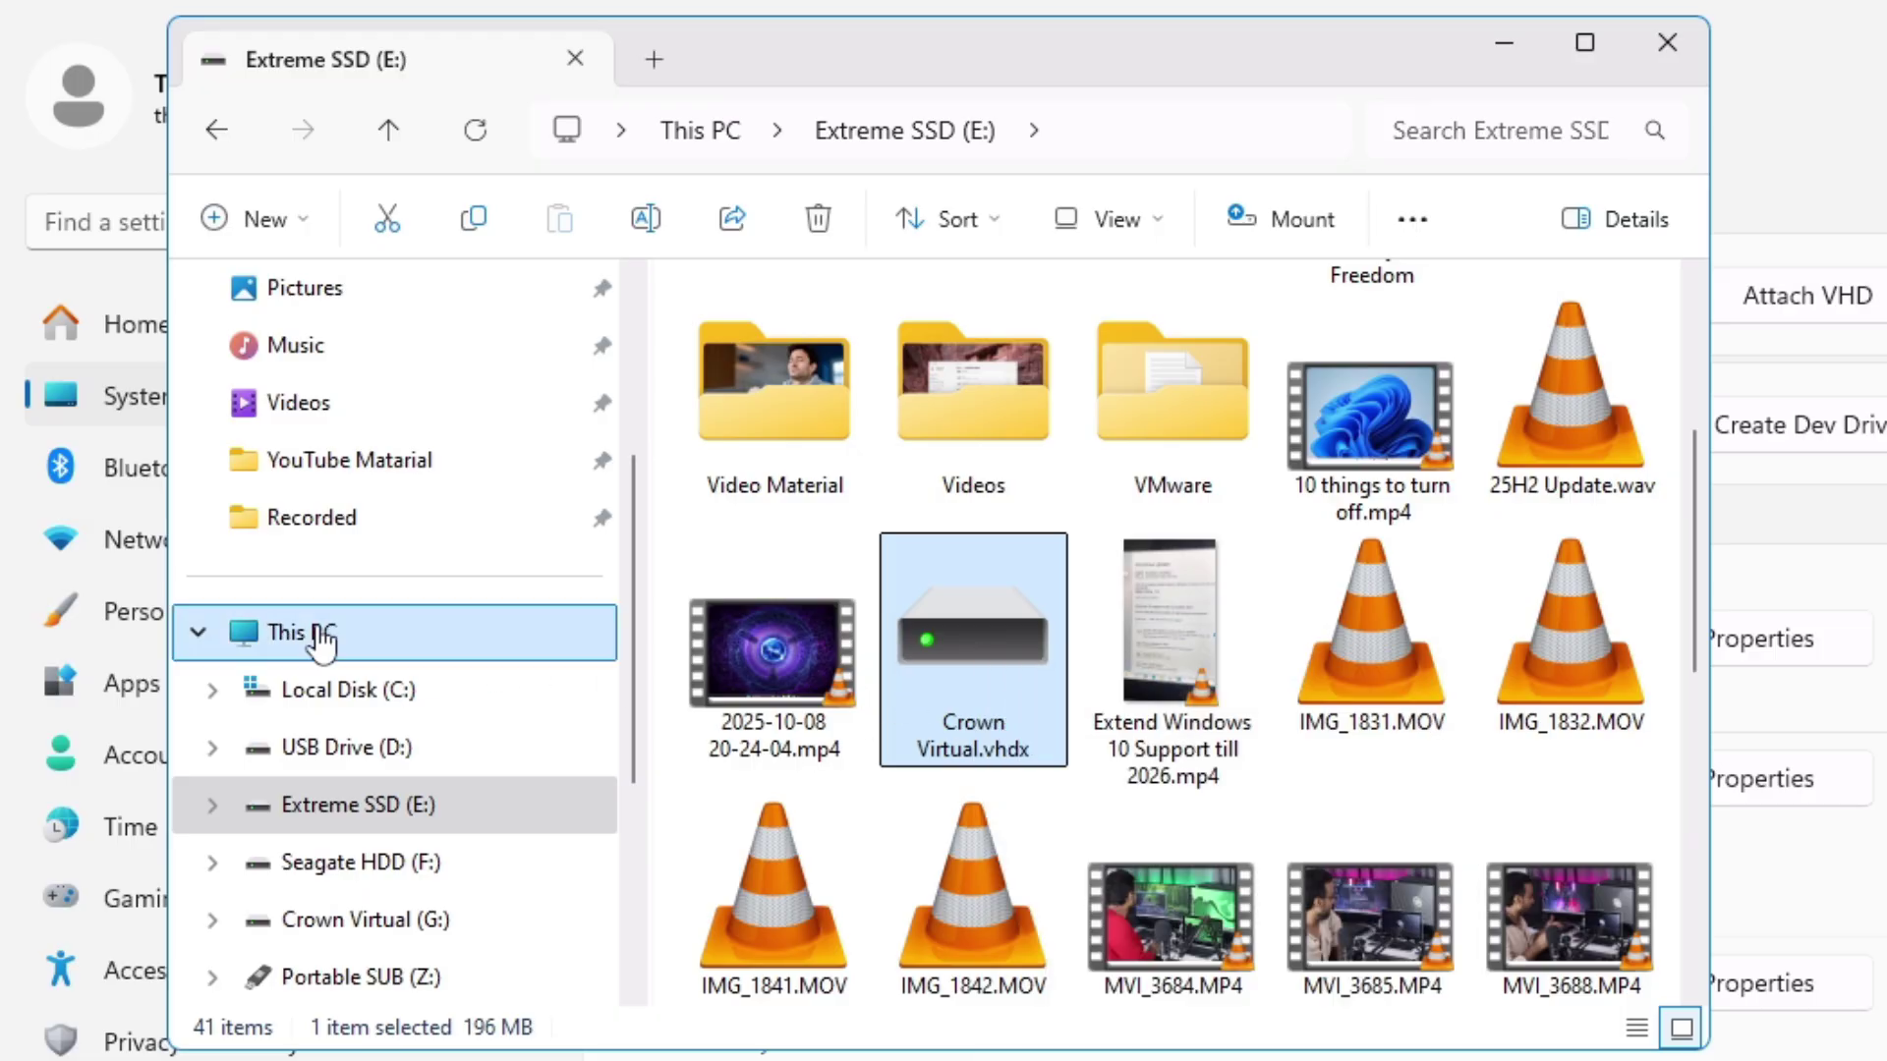
click(903, 603)
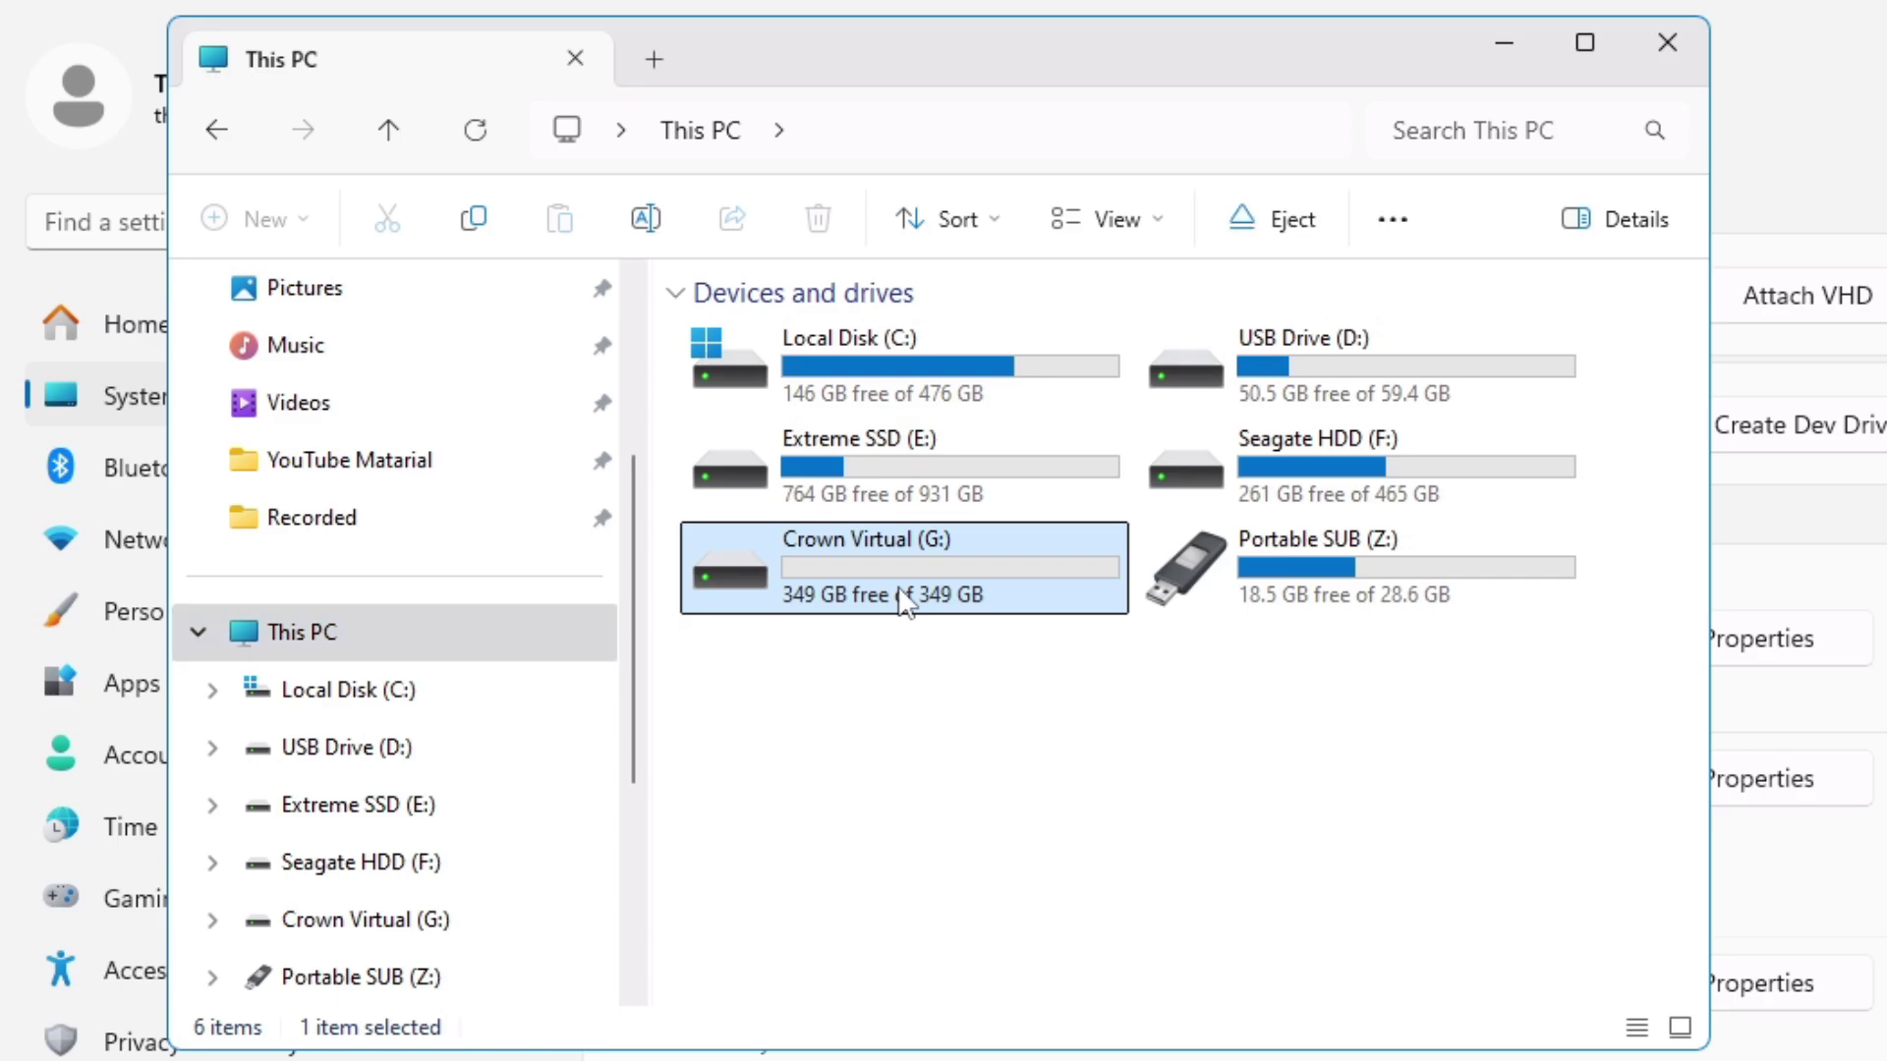
right_click(854, 570)
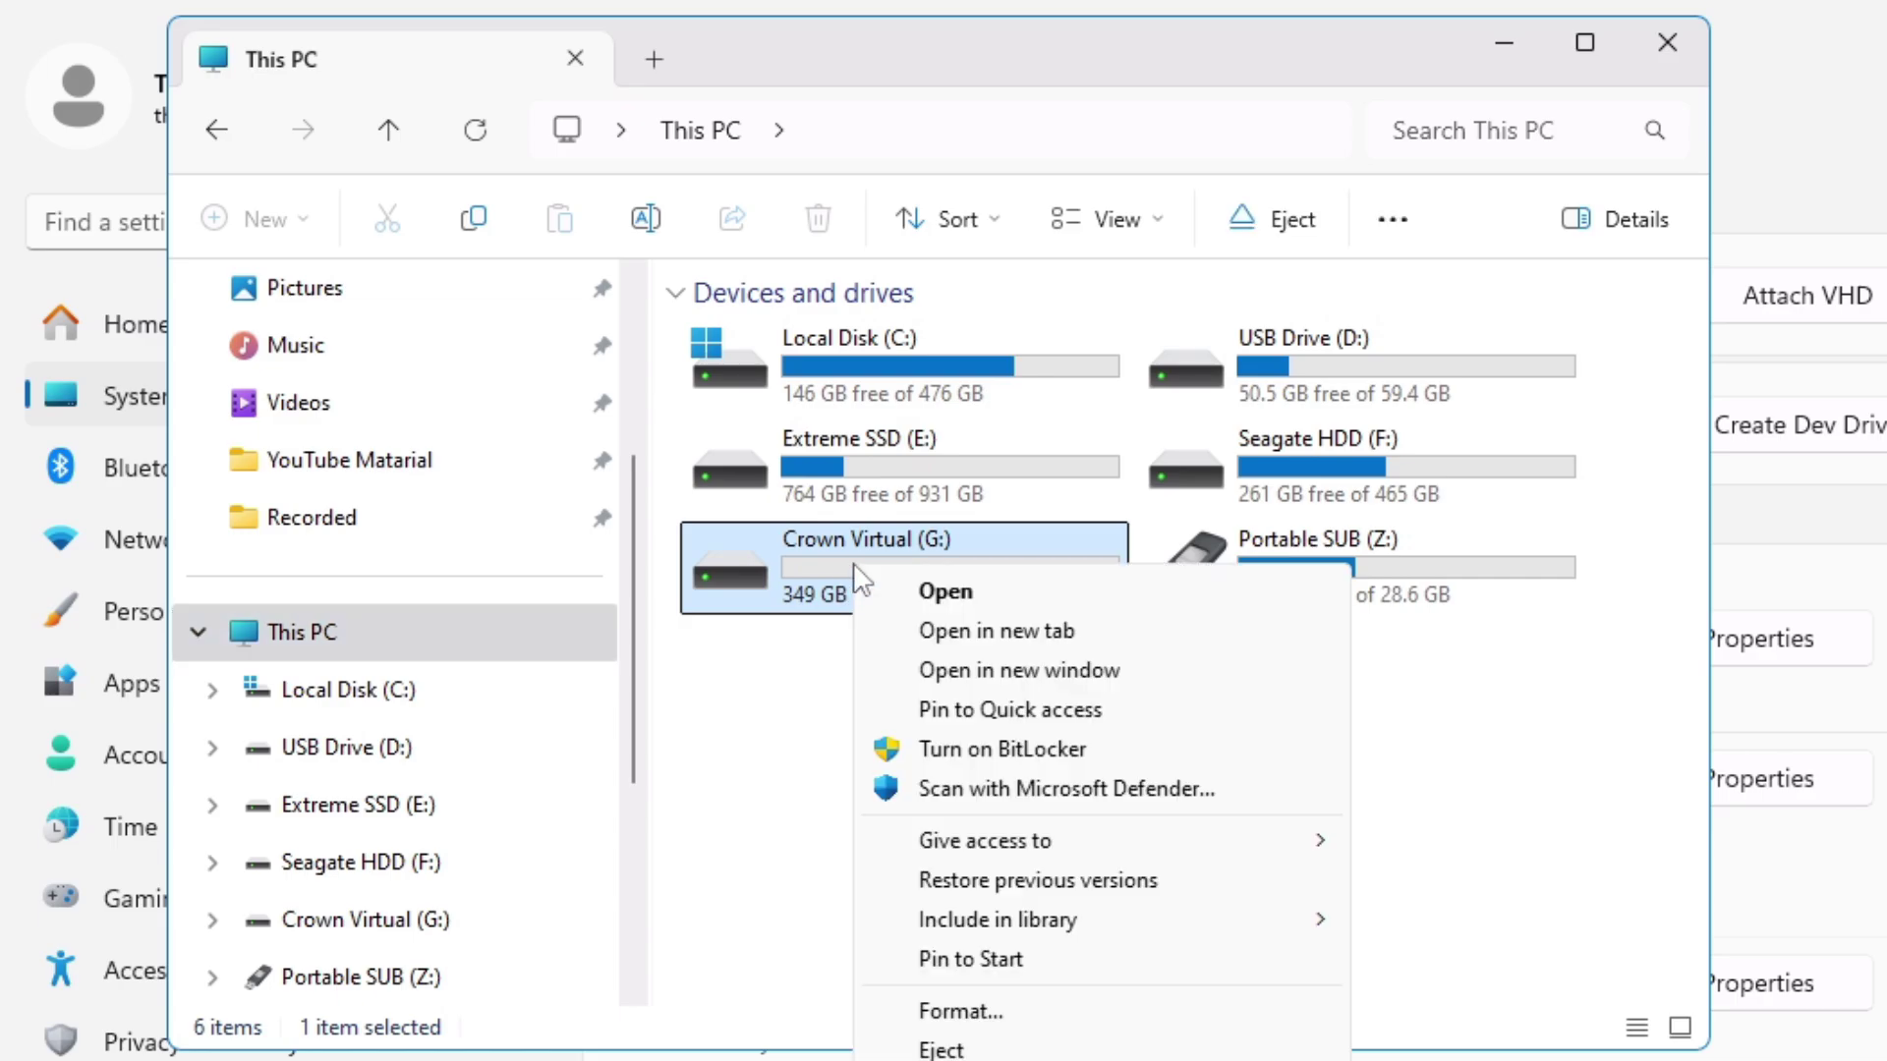
click(948, 1049)
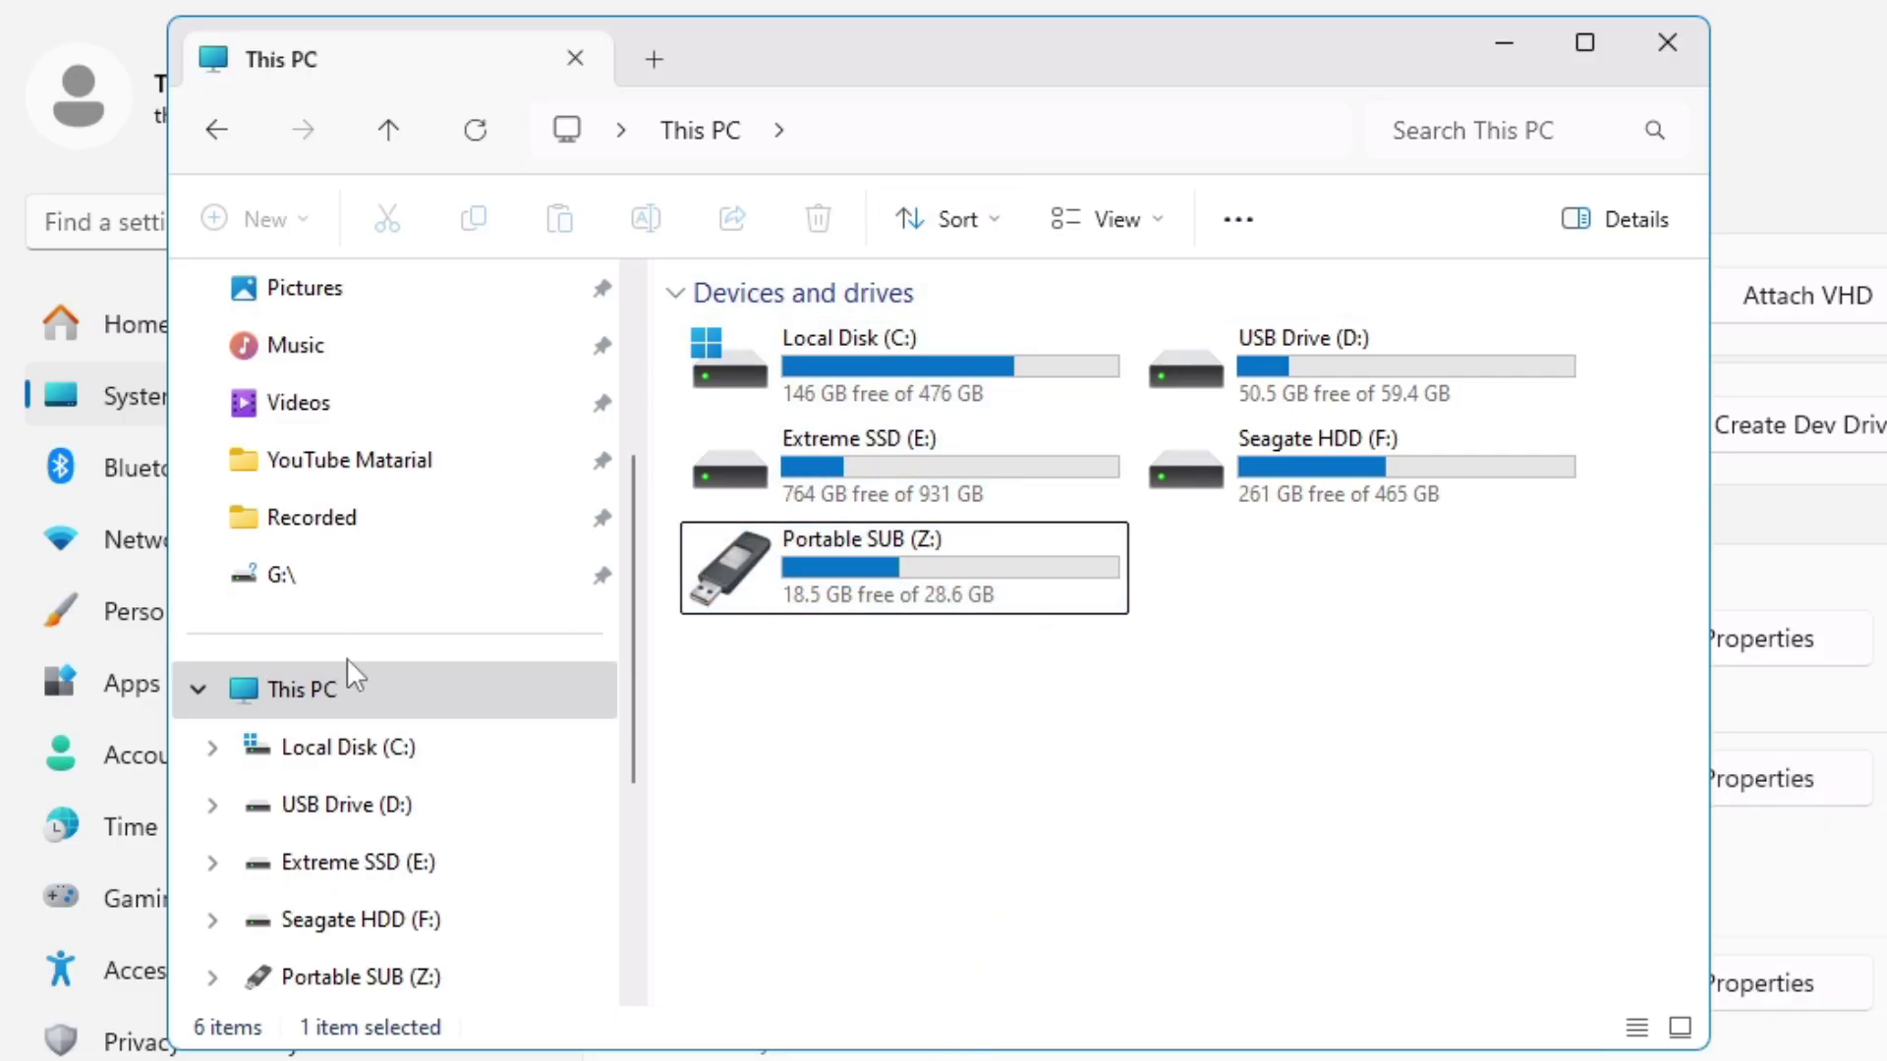
Mount Crown Virtual.vhdx from Extreme SSD (E:), and select the Crown Virtual (G:) drive in This PC
double_click(935, 442)
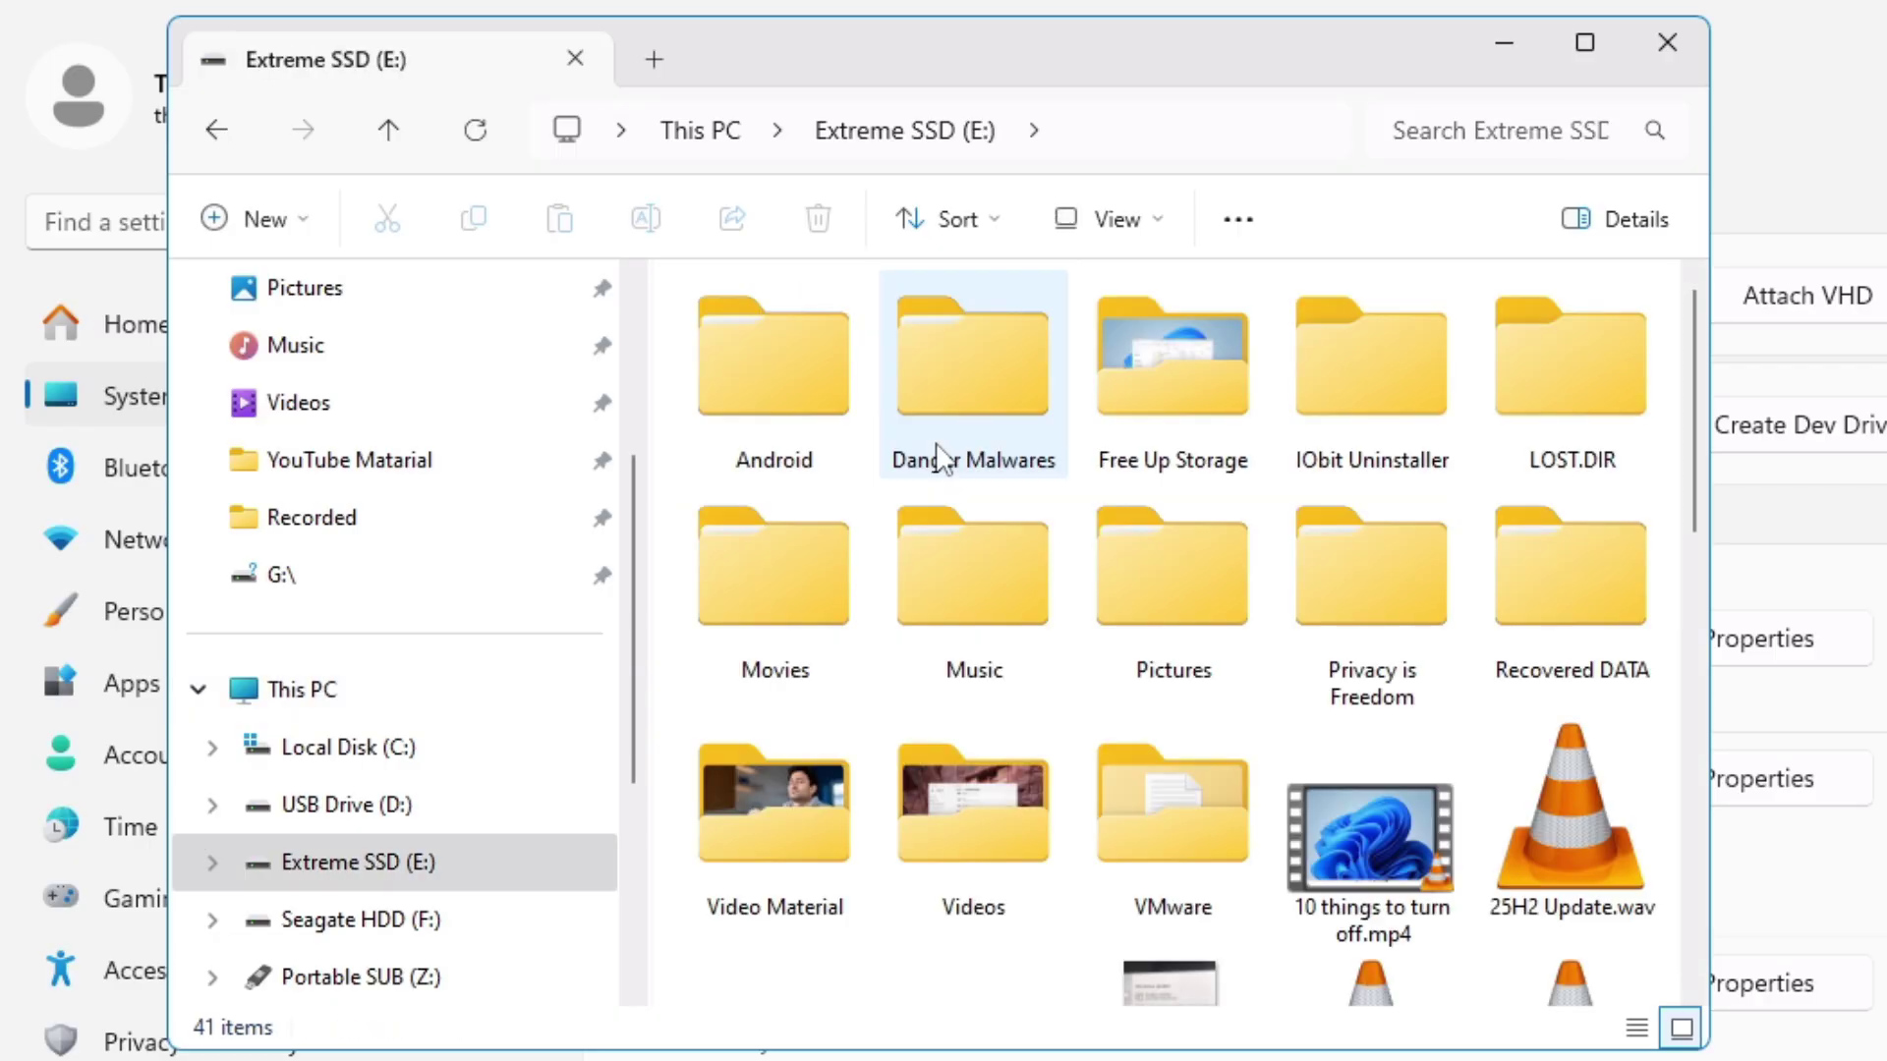
scroll(935, 447, down, 4)
click(943, 664)
right_click(943, 664)
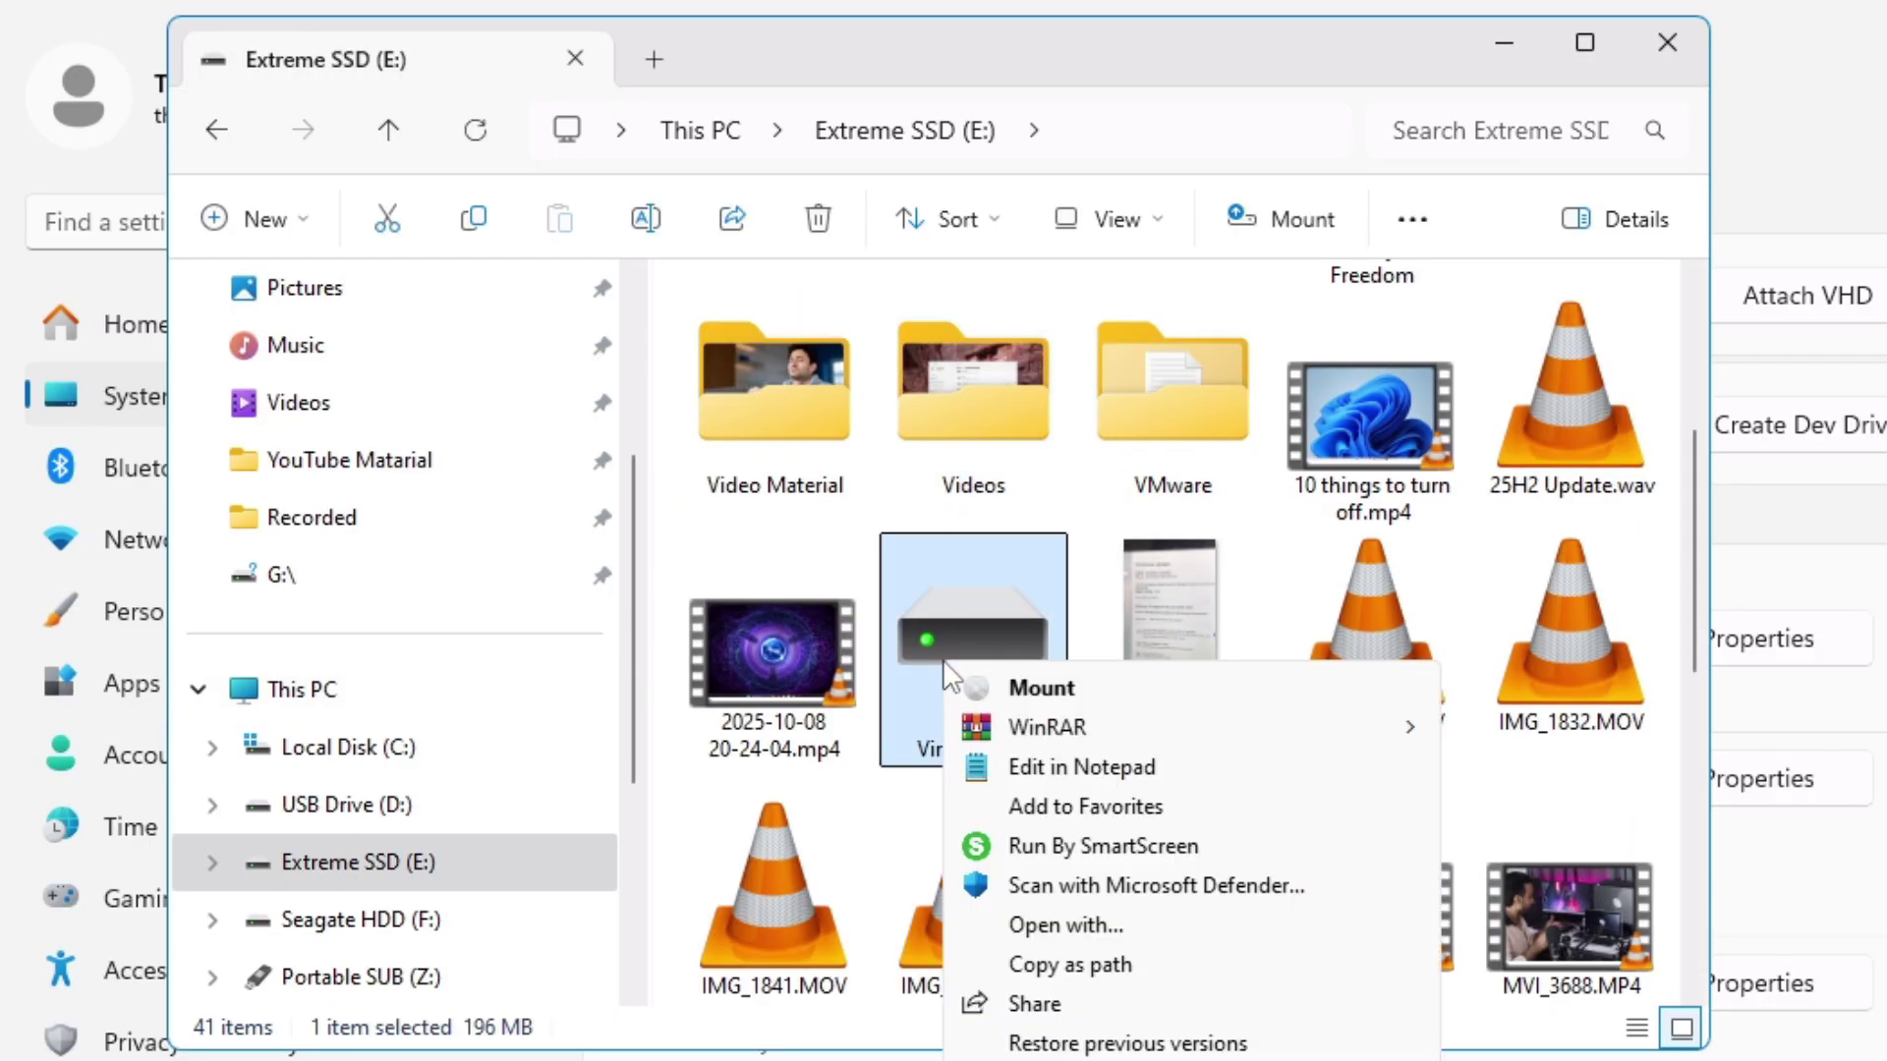
click(1033, 681)
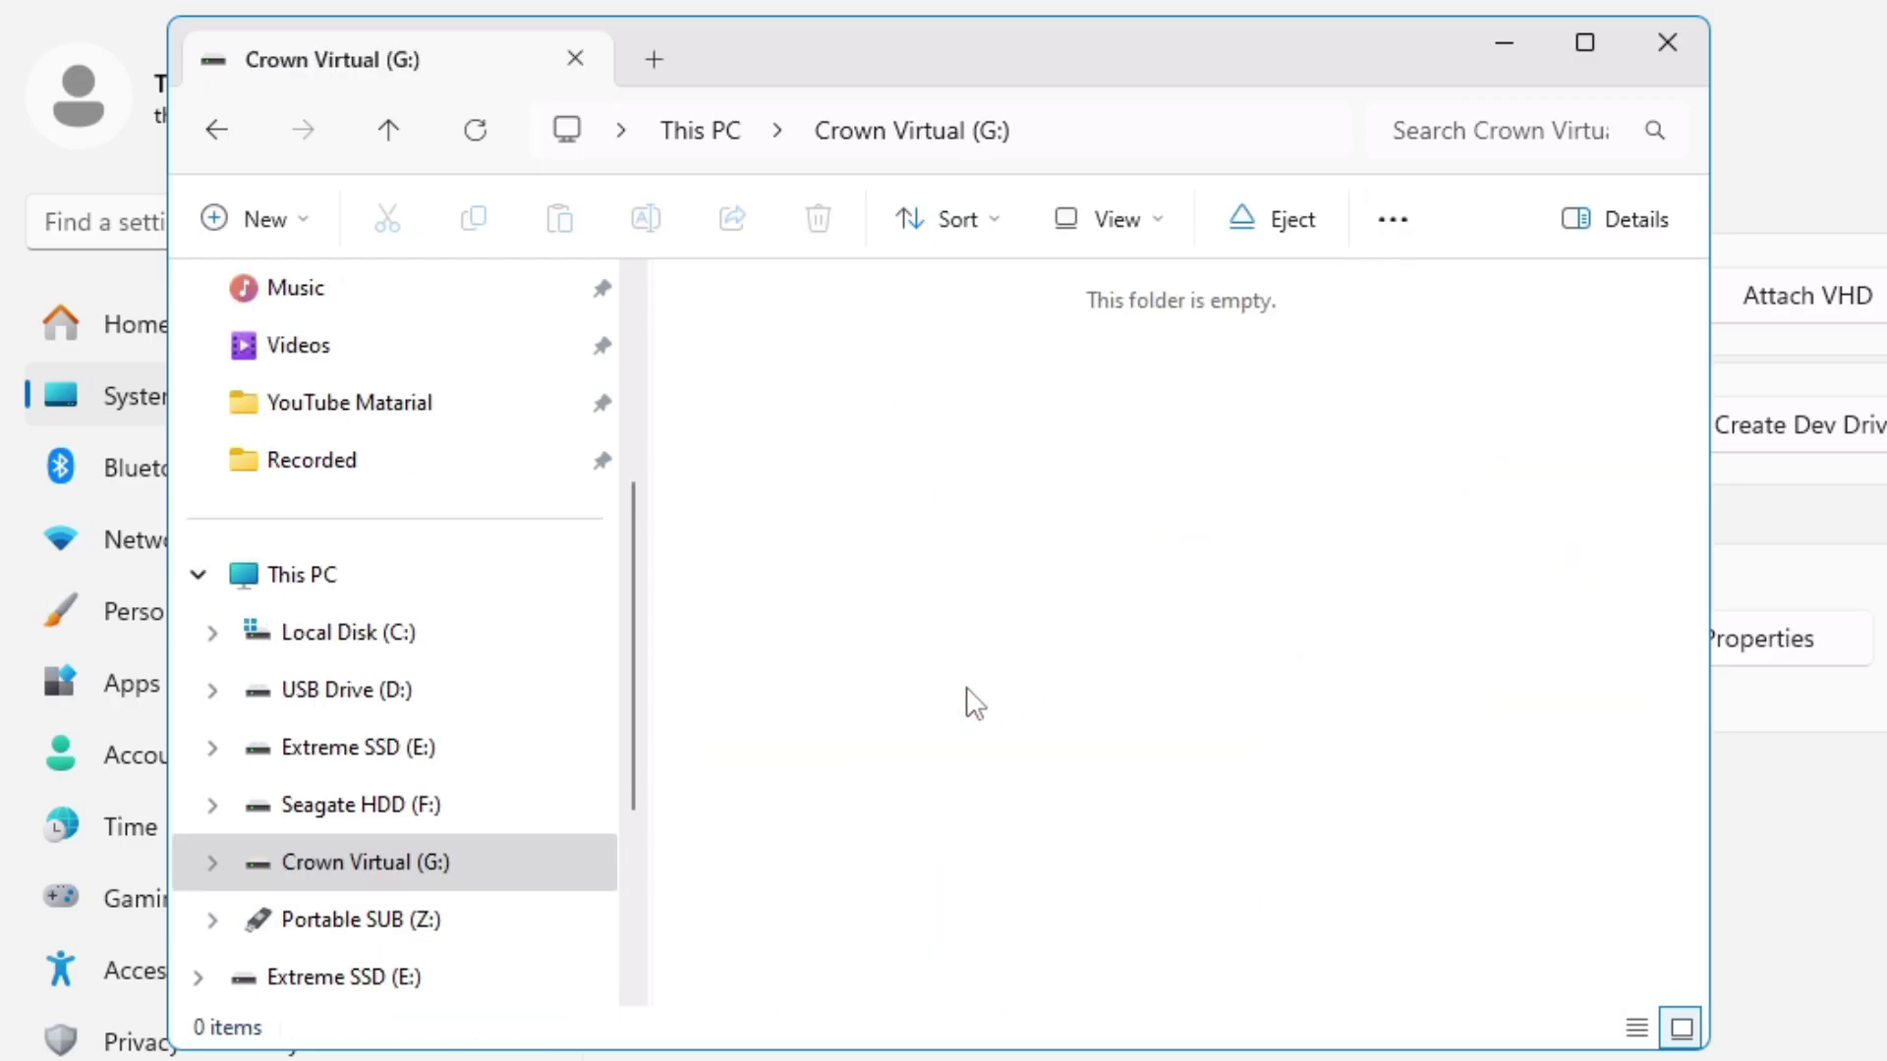
click(309, 579)
click(907, 565)
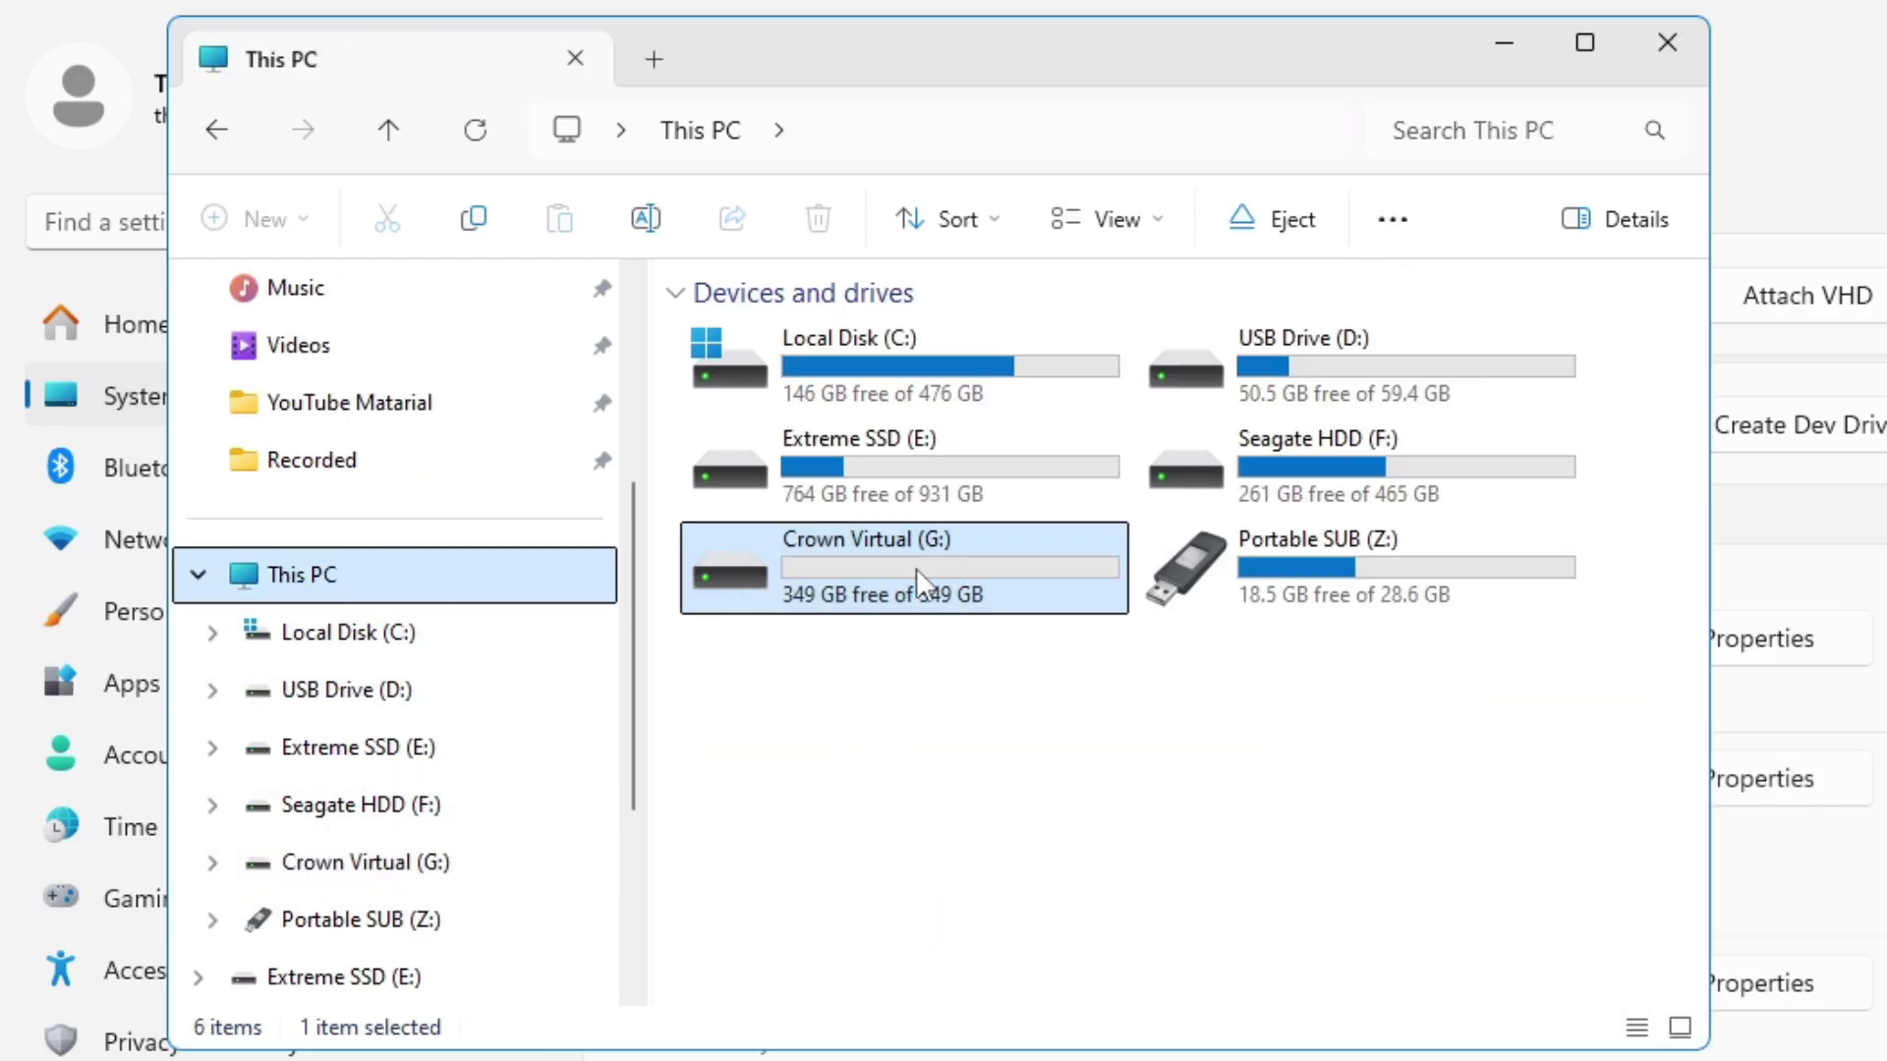
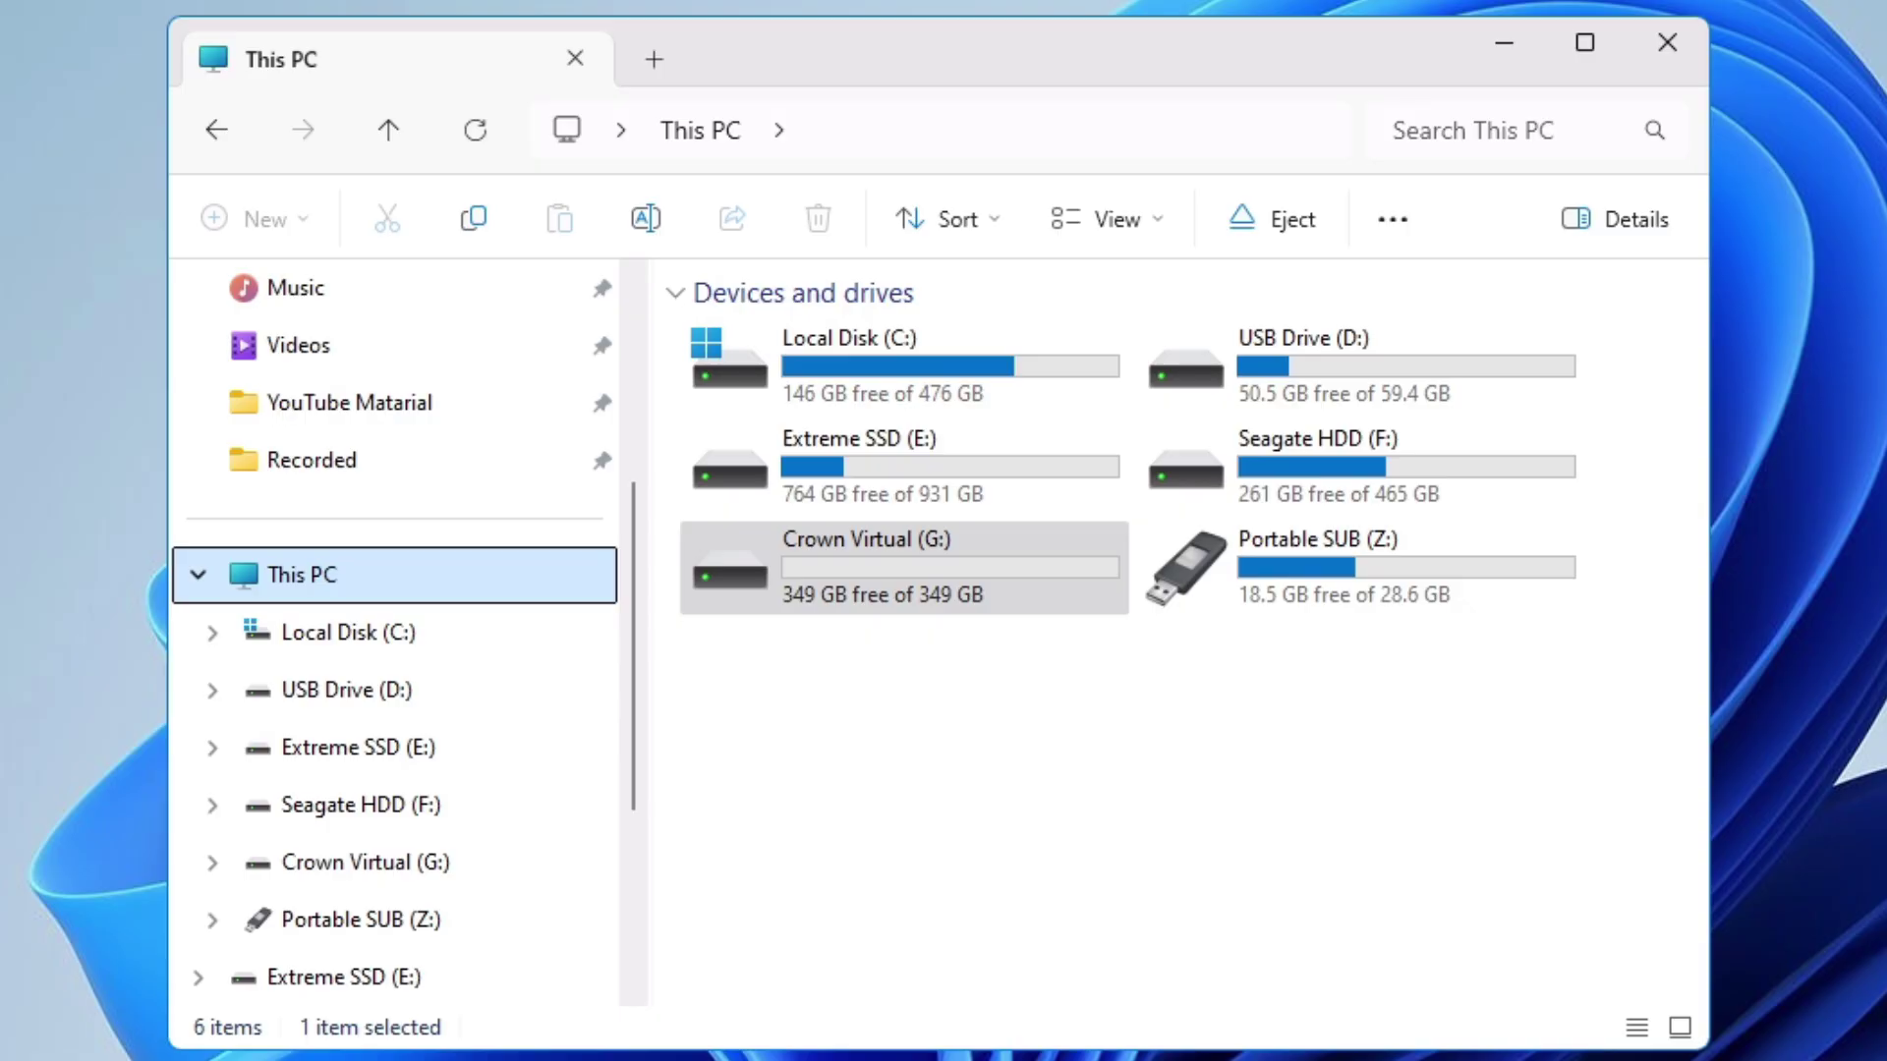
In Control Panel's Backup and Restore (Windows 7), start creating a system image and choose Crown Virtual (G:) as the hard disk destination
click(931, 1022)
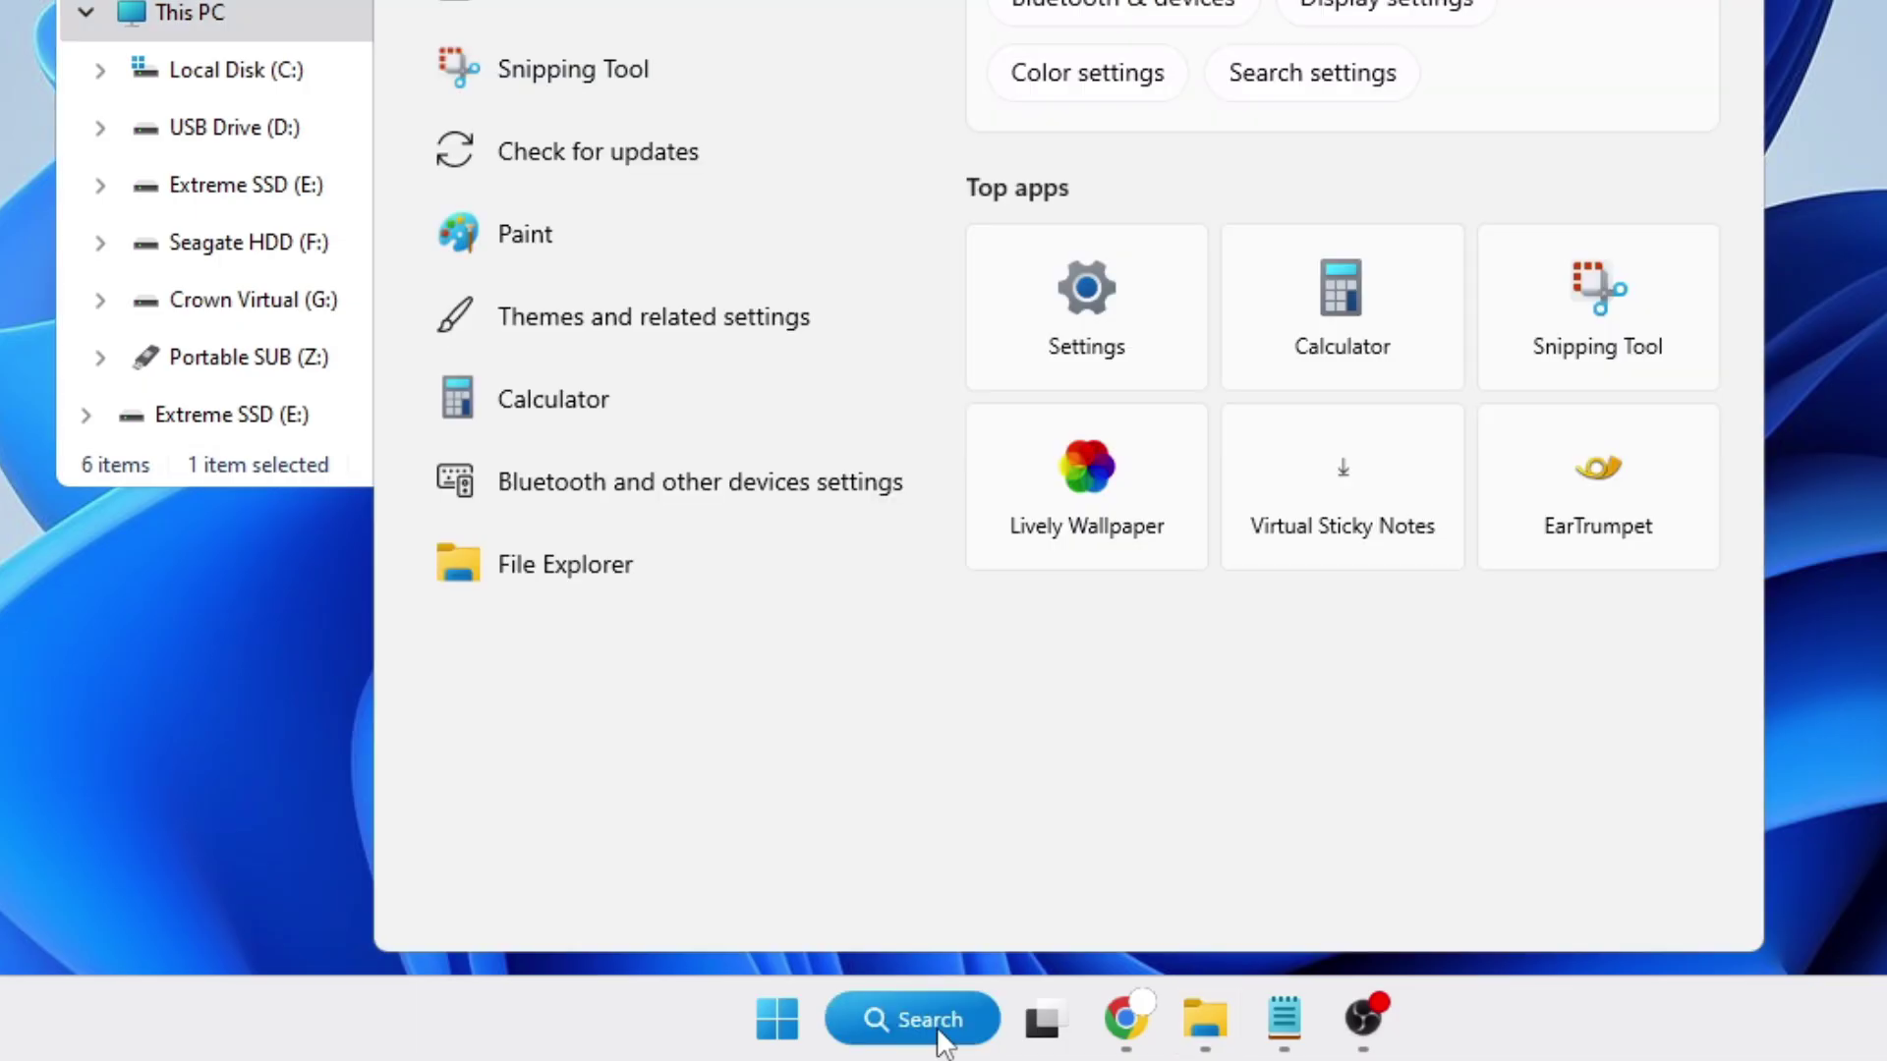
text(control)
key(Return)
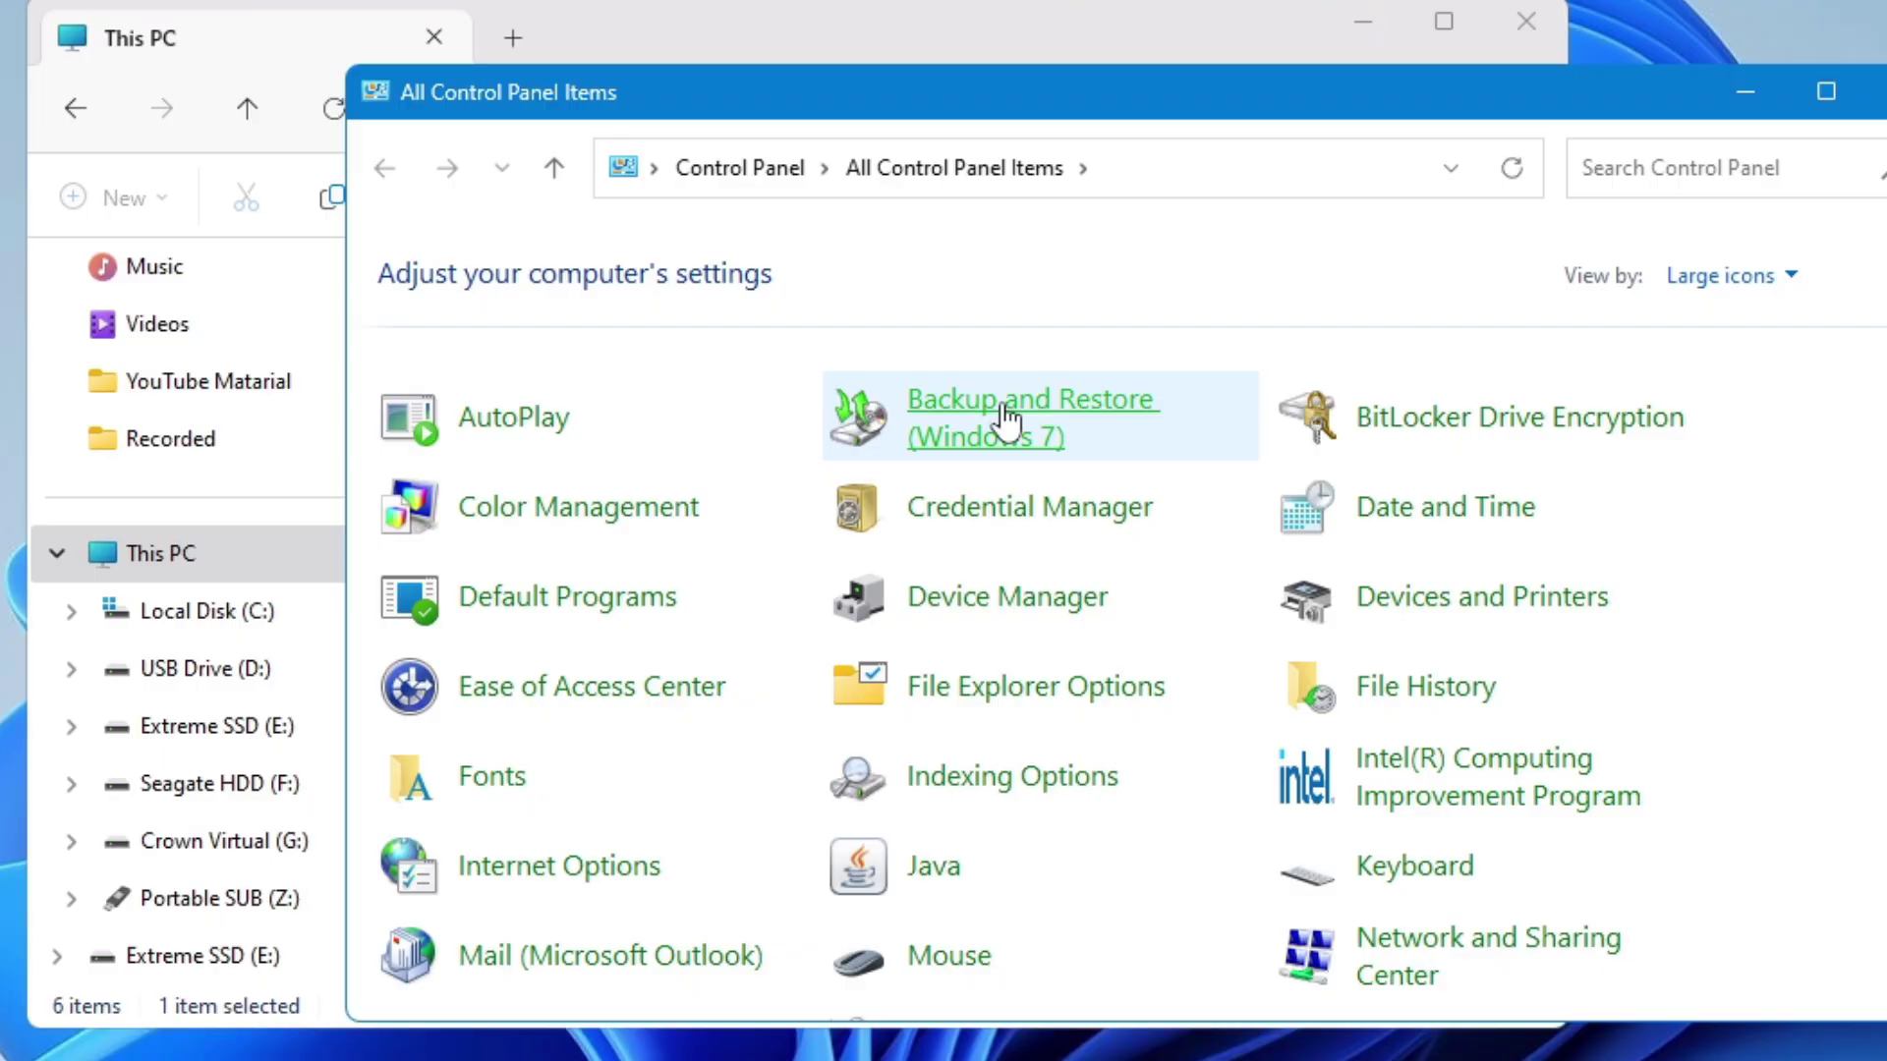
click(1006, 418)
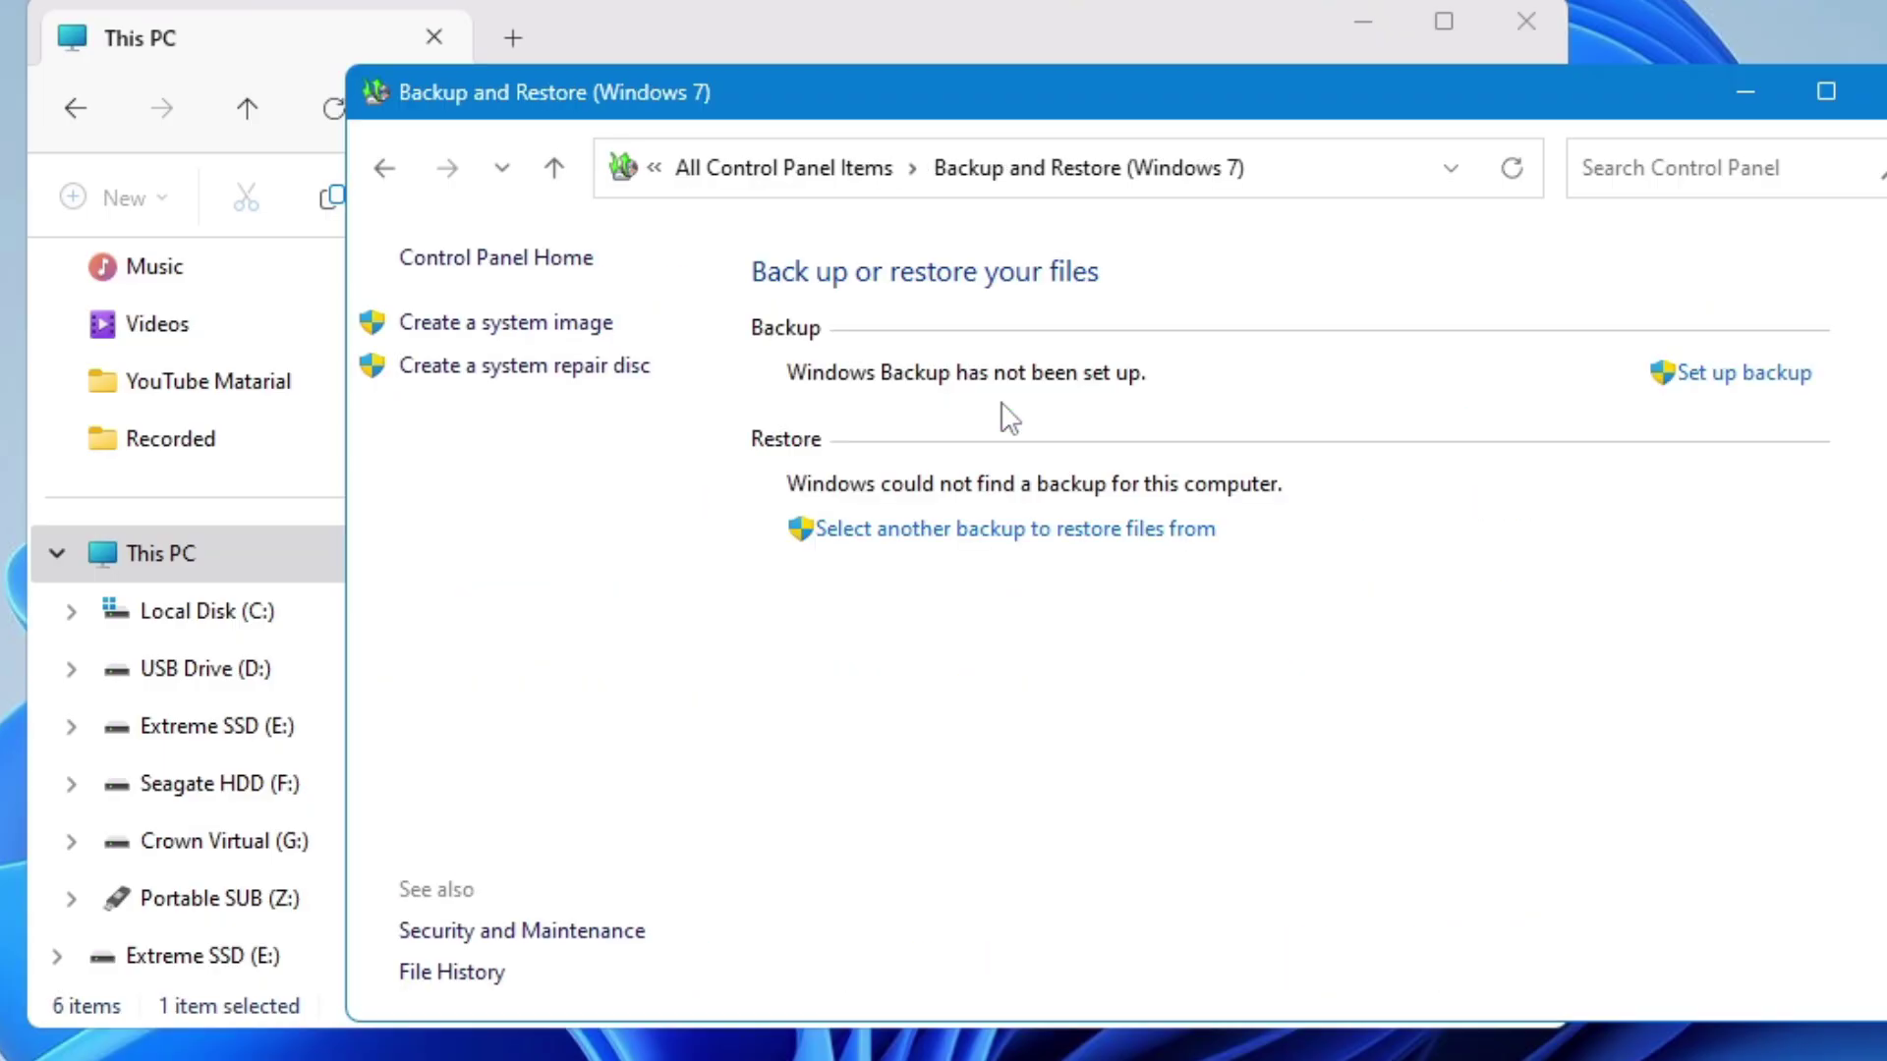
click(555, 332)
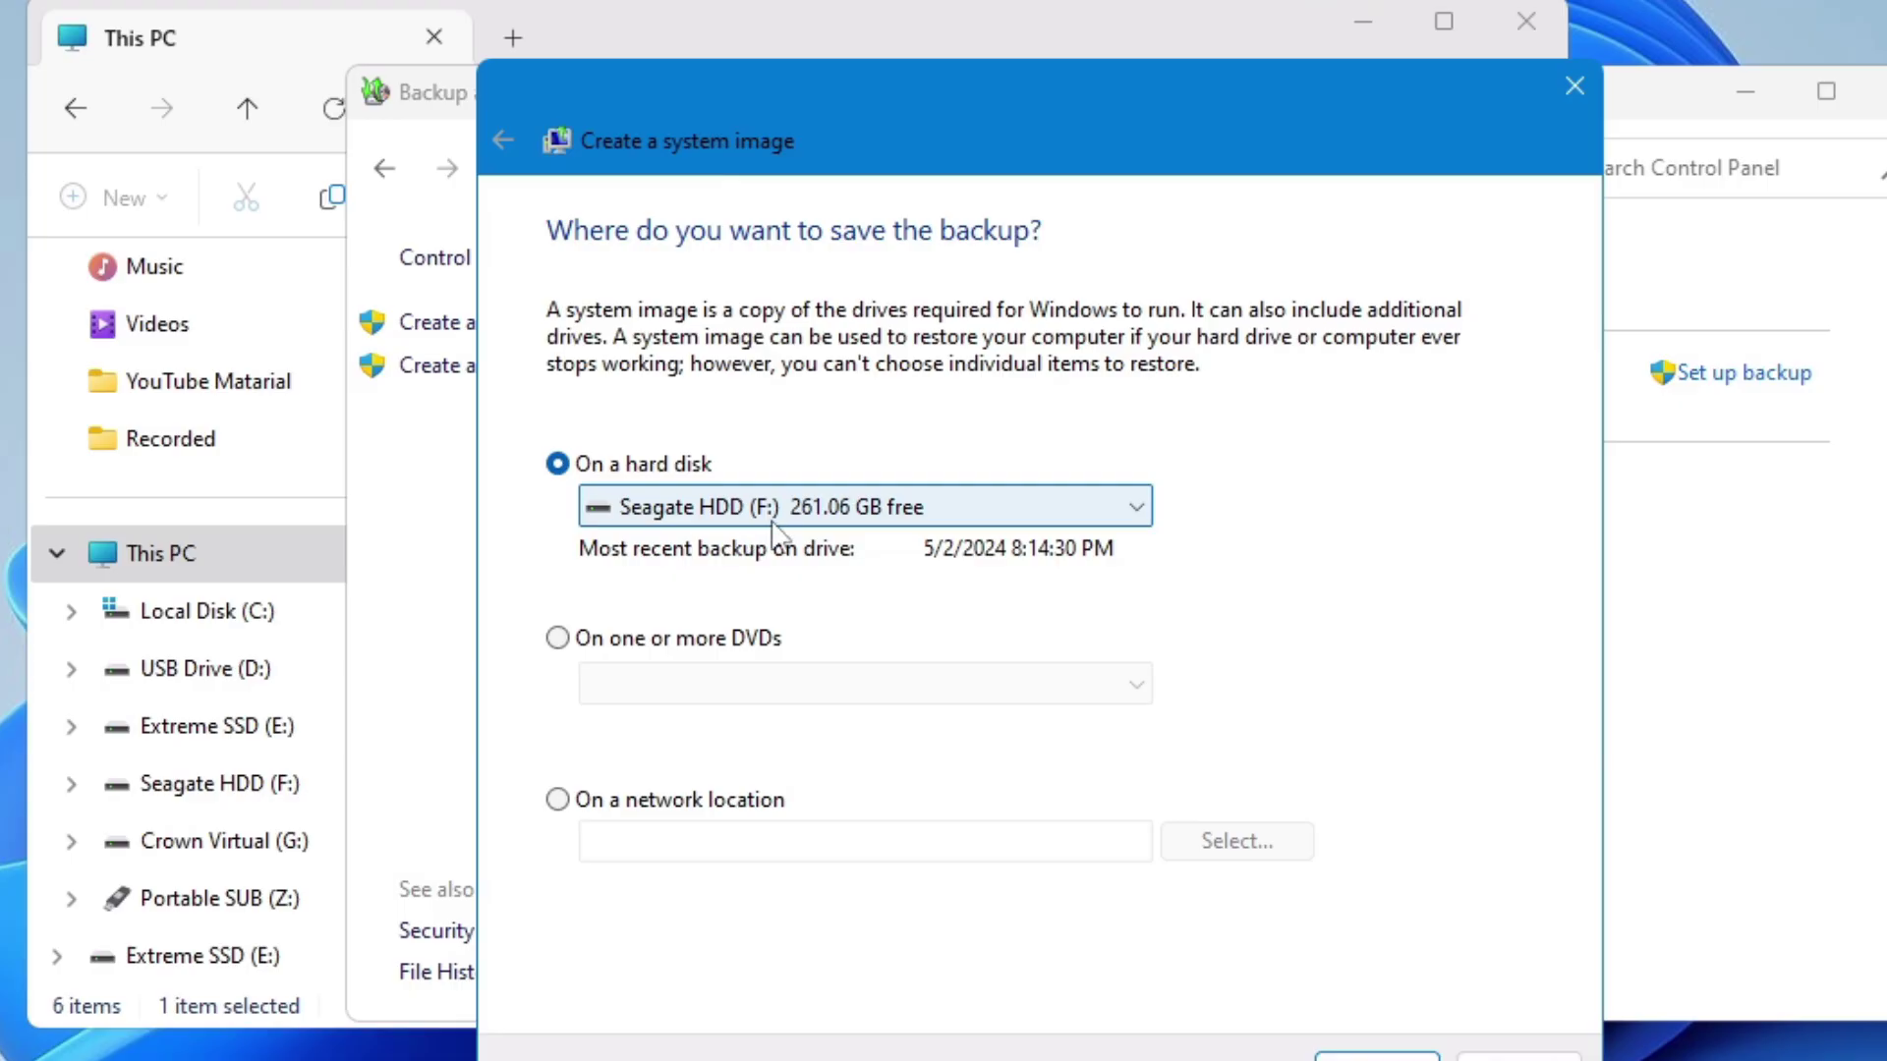
click(966, 521)
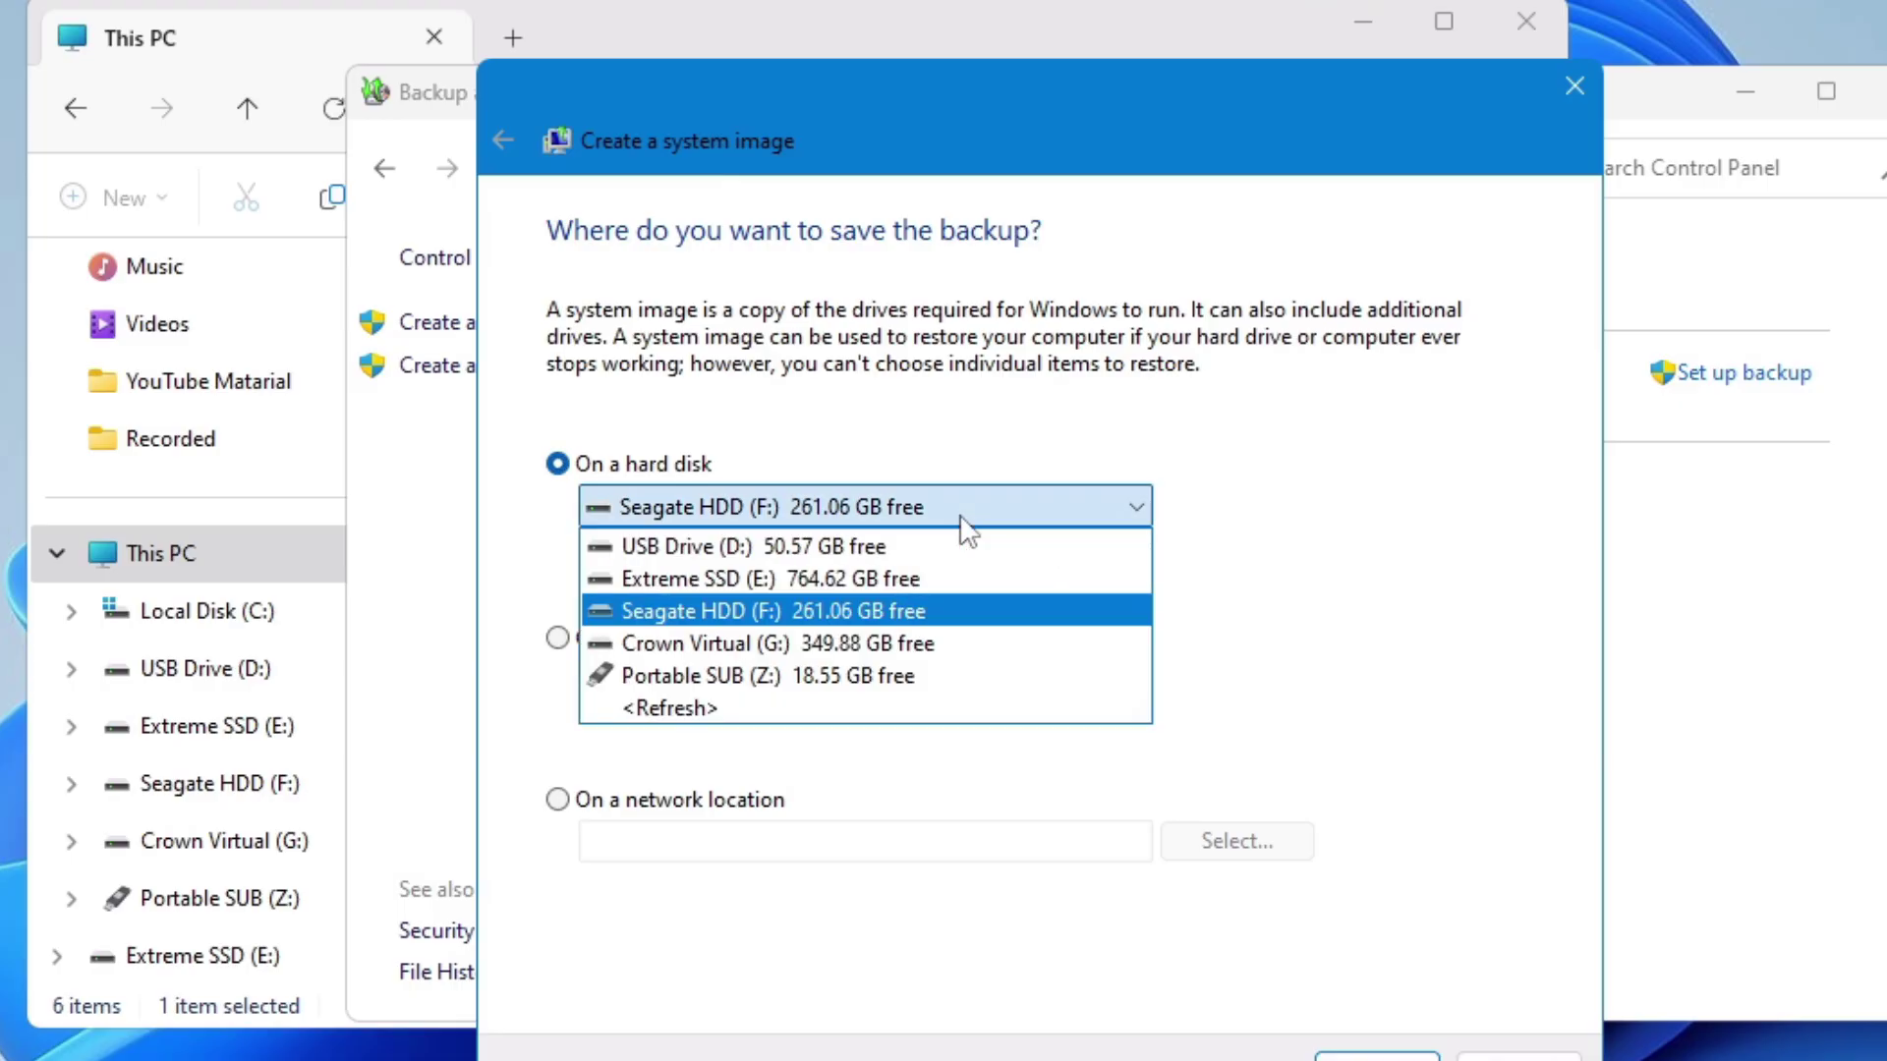
click(848, 649)
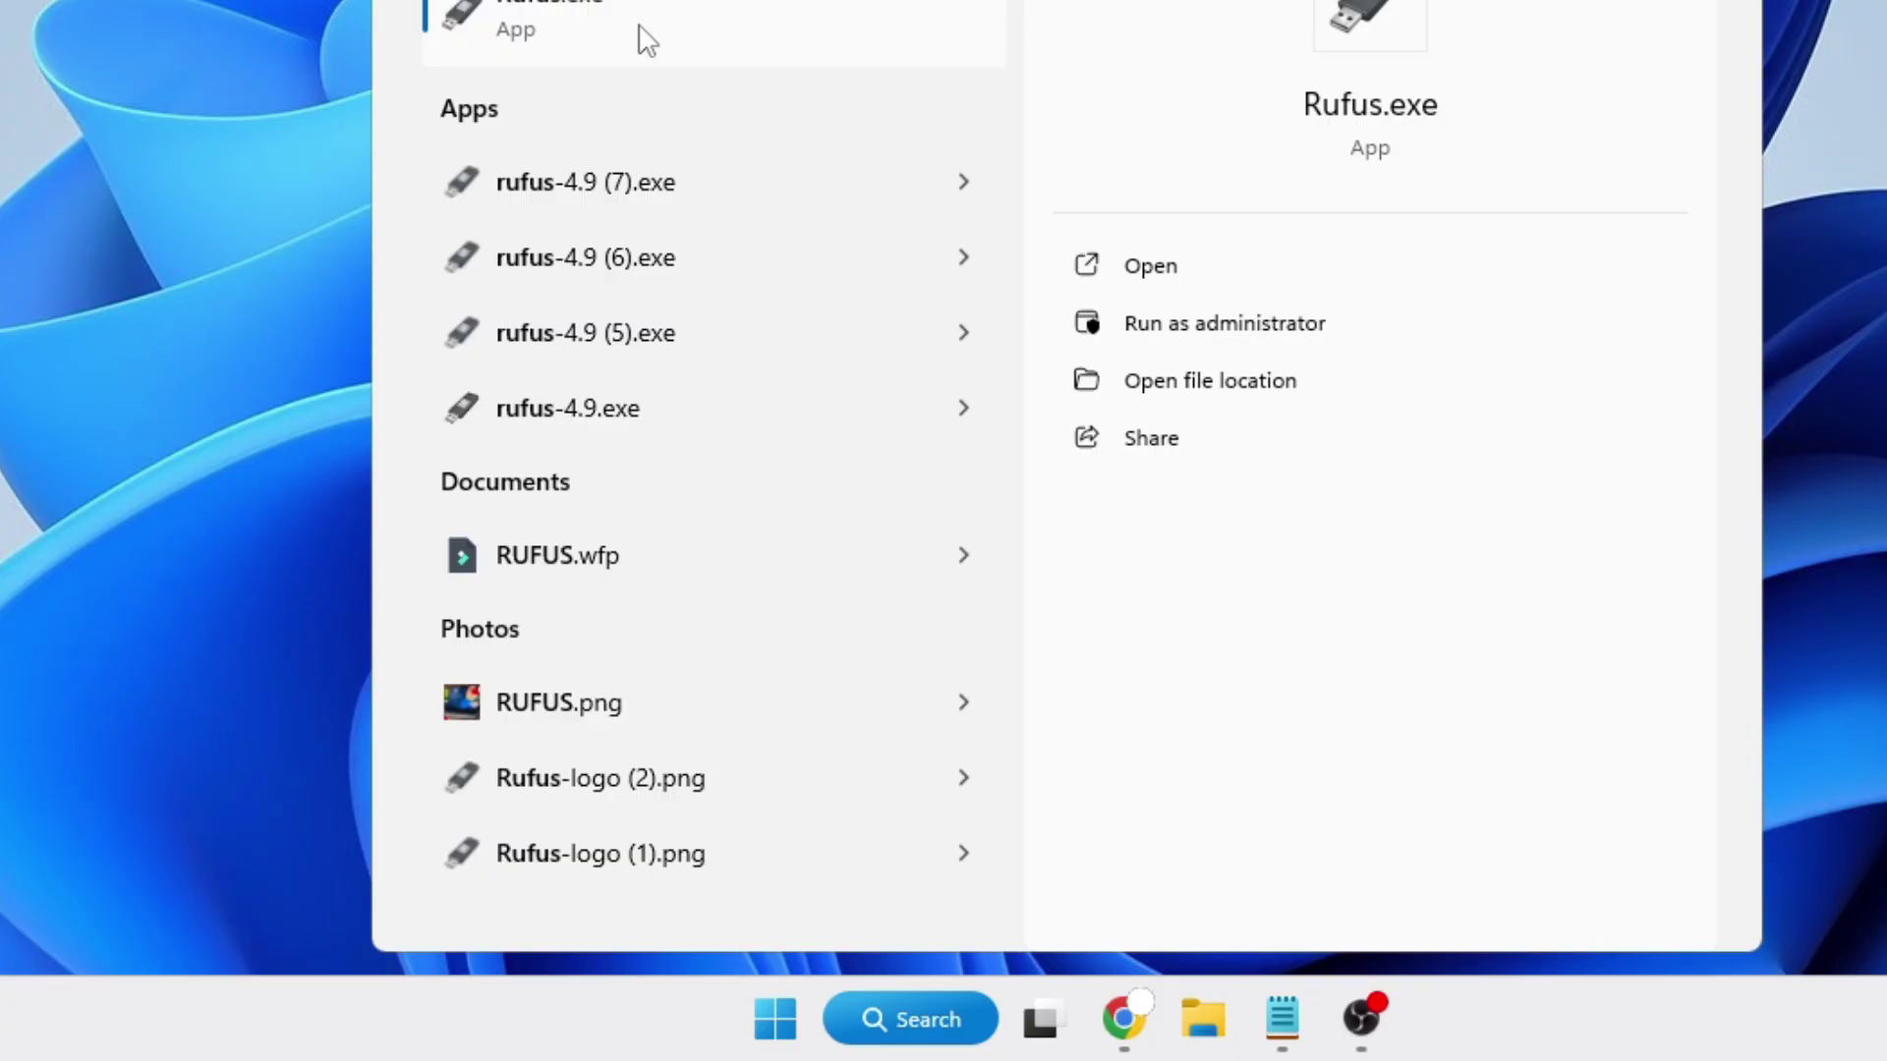
Launch Rufus.exe and choose Crown Virtual (G:) as the target device
click(647, 41)
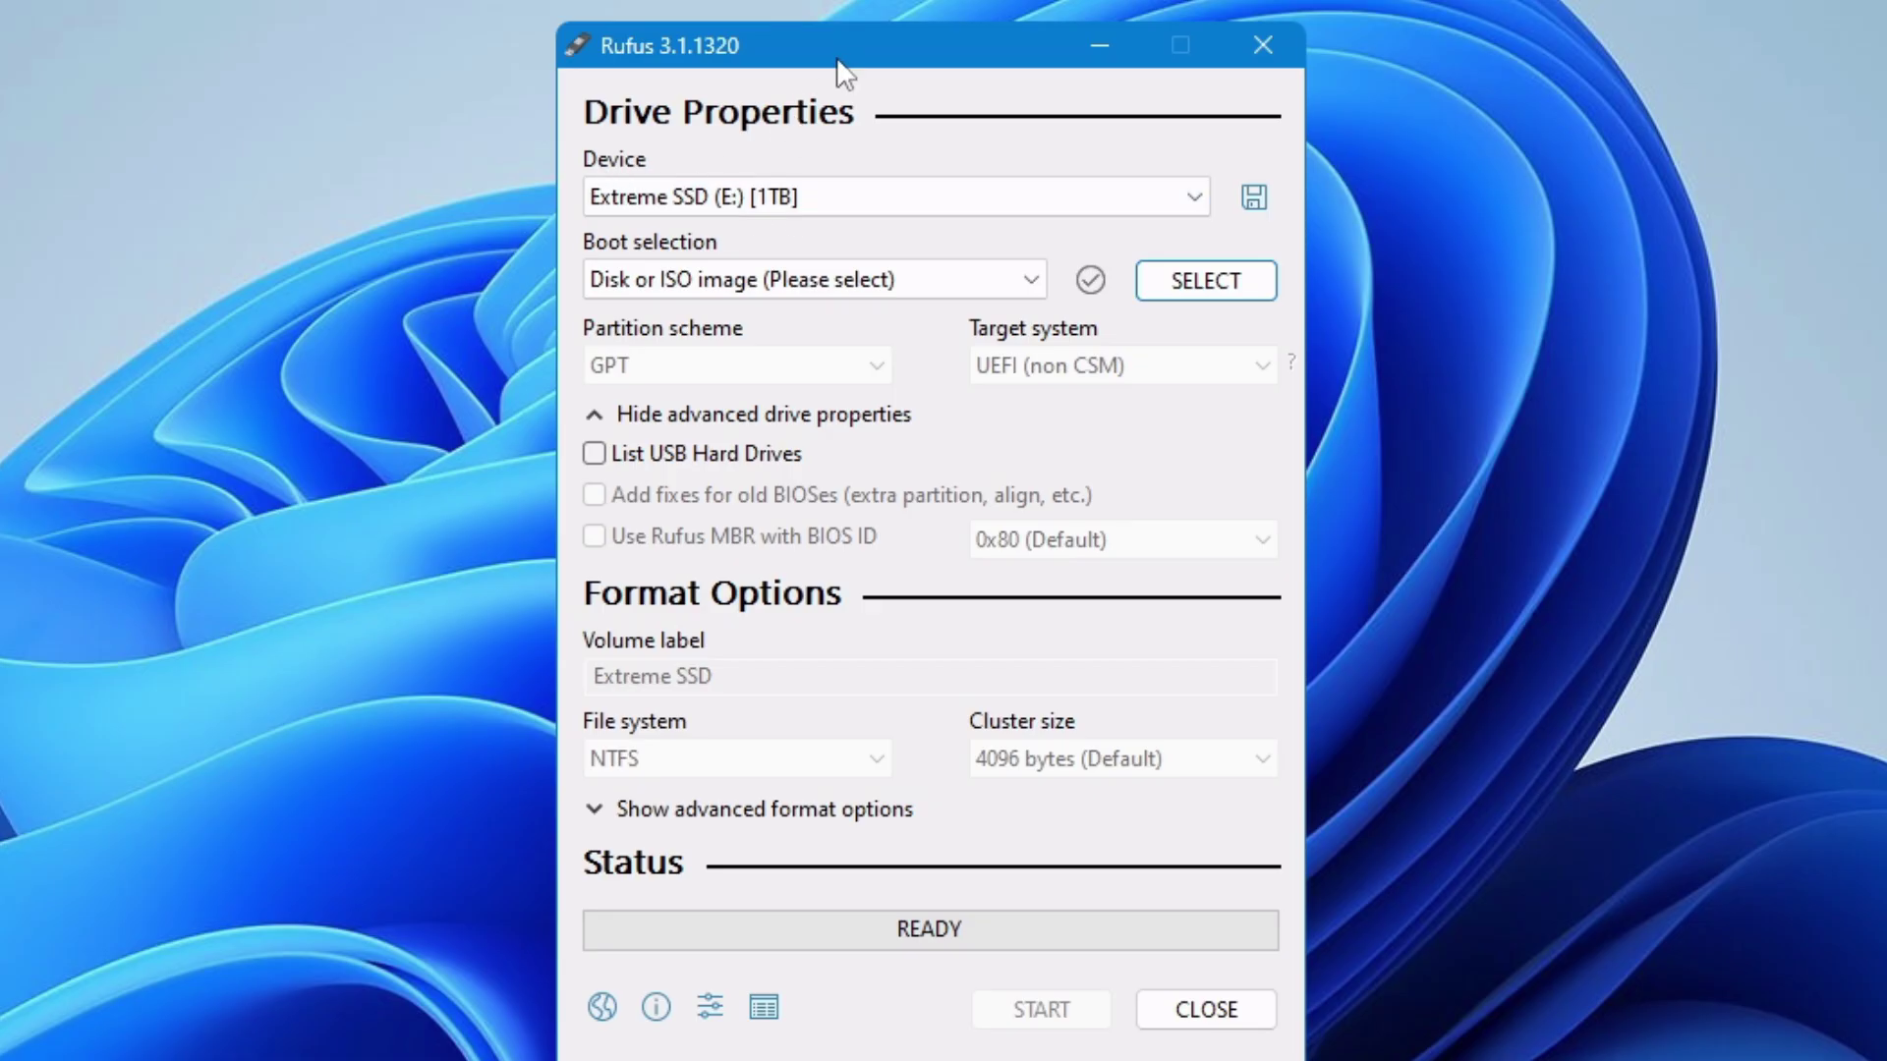
drag(838, 69, 703, 93)
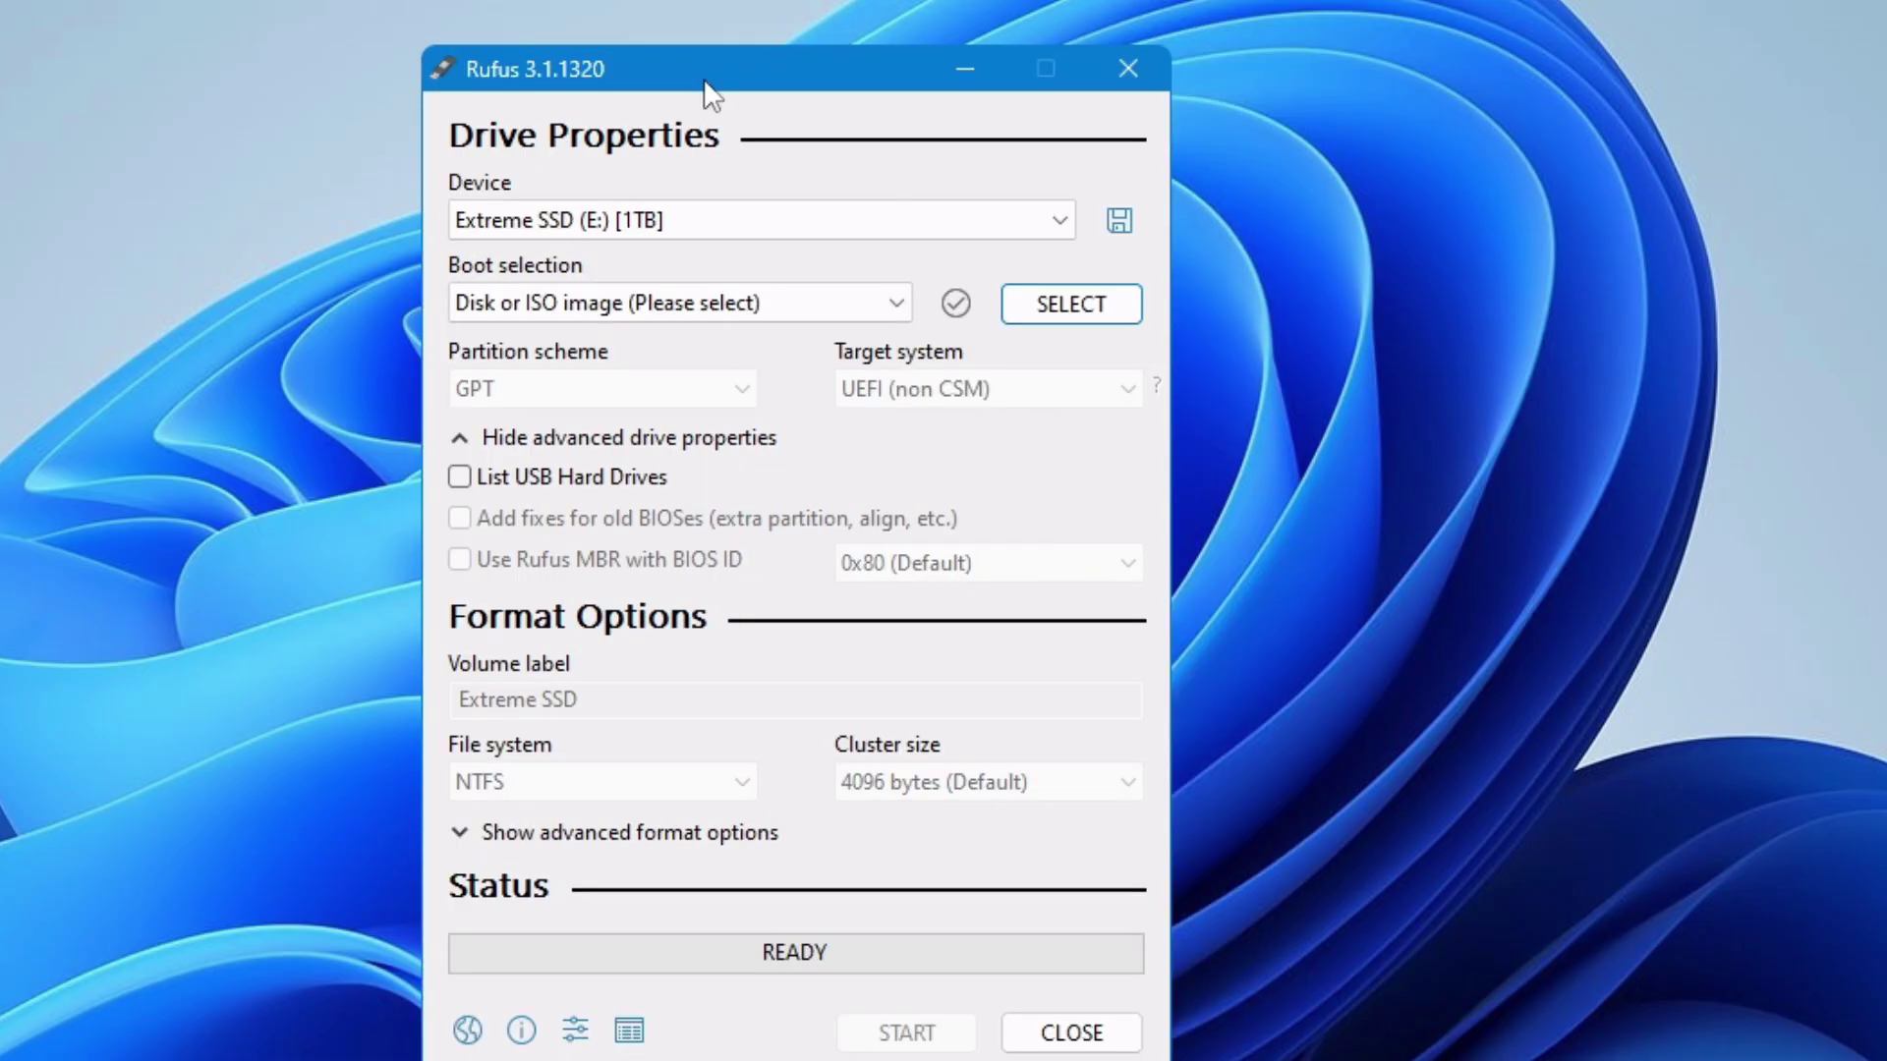
click(698, 224)
click(701, 223)
click(704, 220)
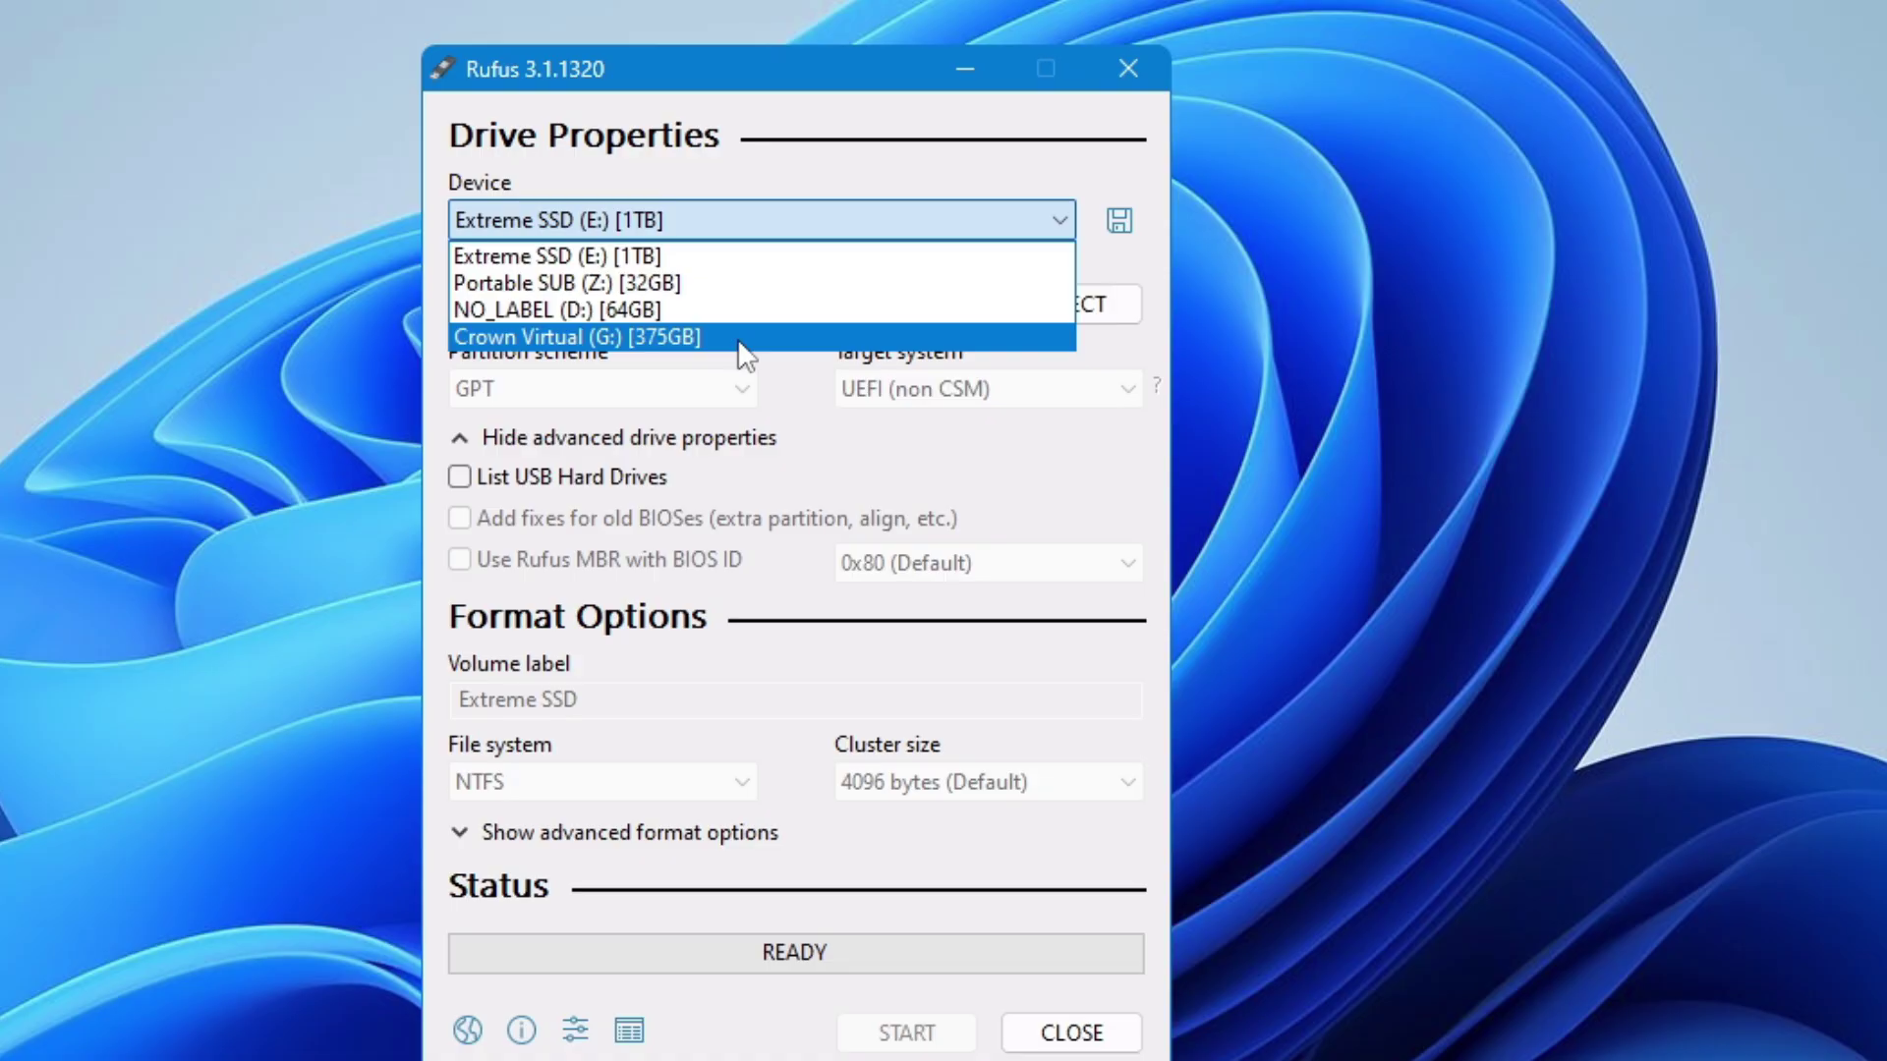
click(738, 340)
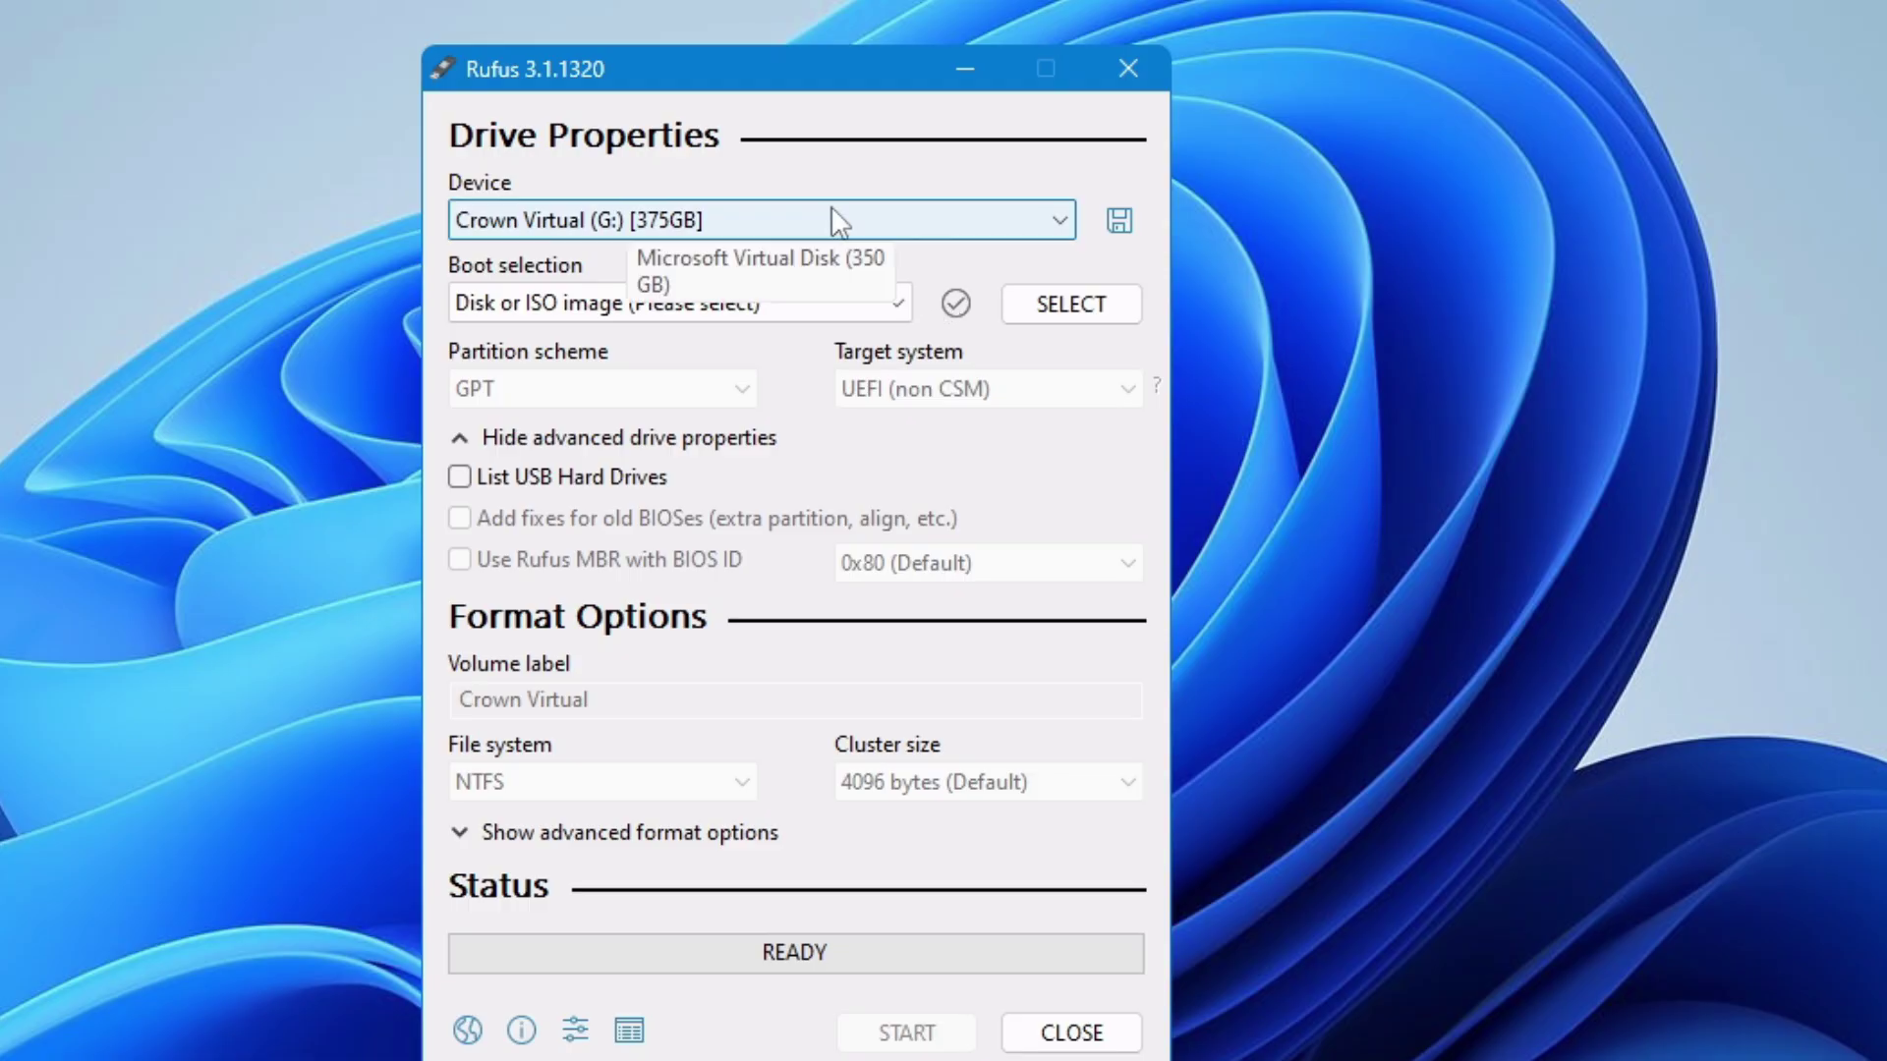
Close Rufus, open the Crown Virtual (G:) drive to view its contents, and return to This PC
click(1128, 69)
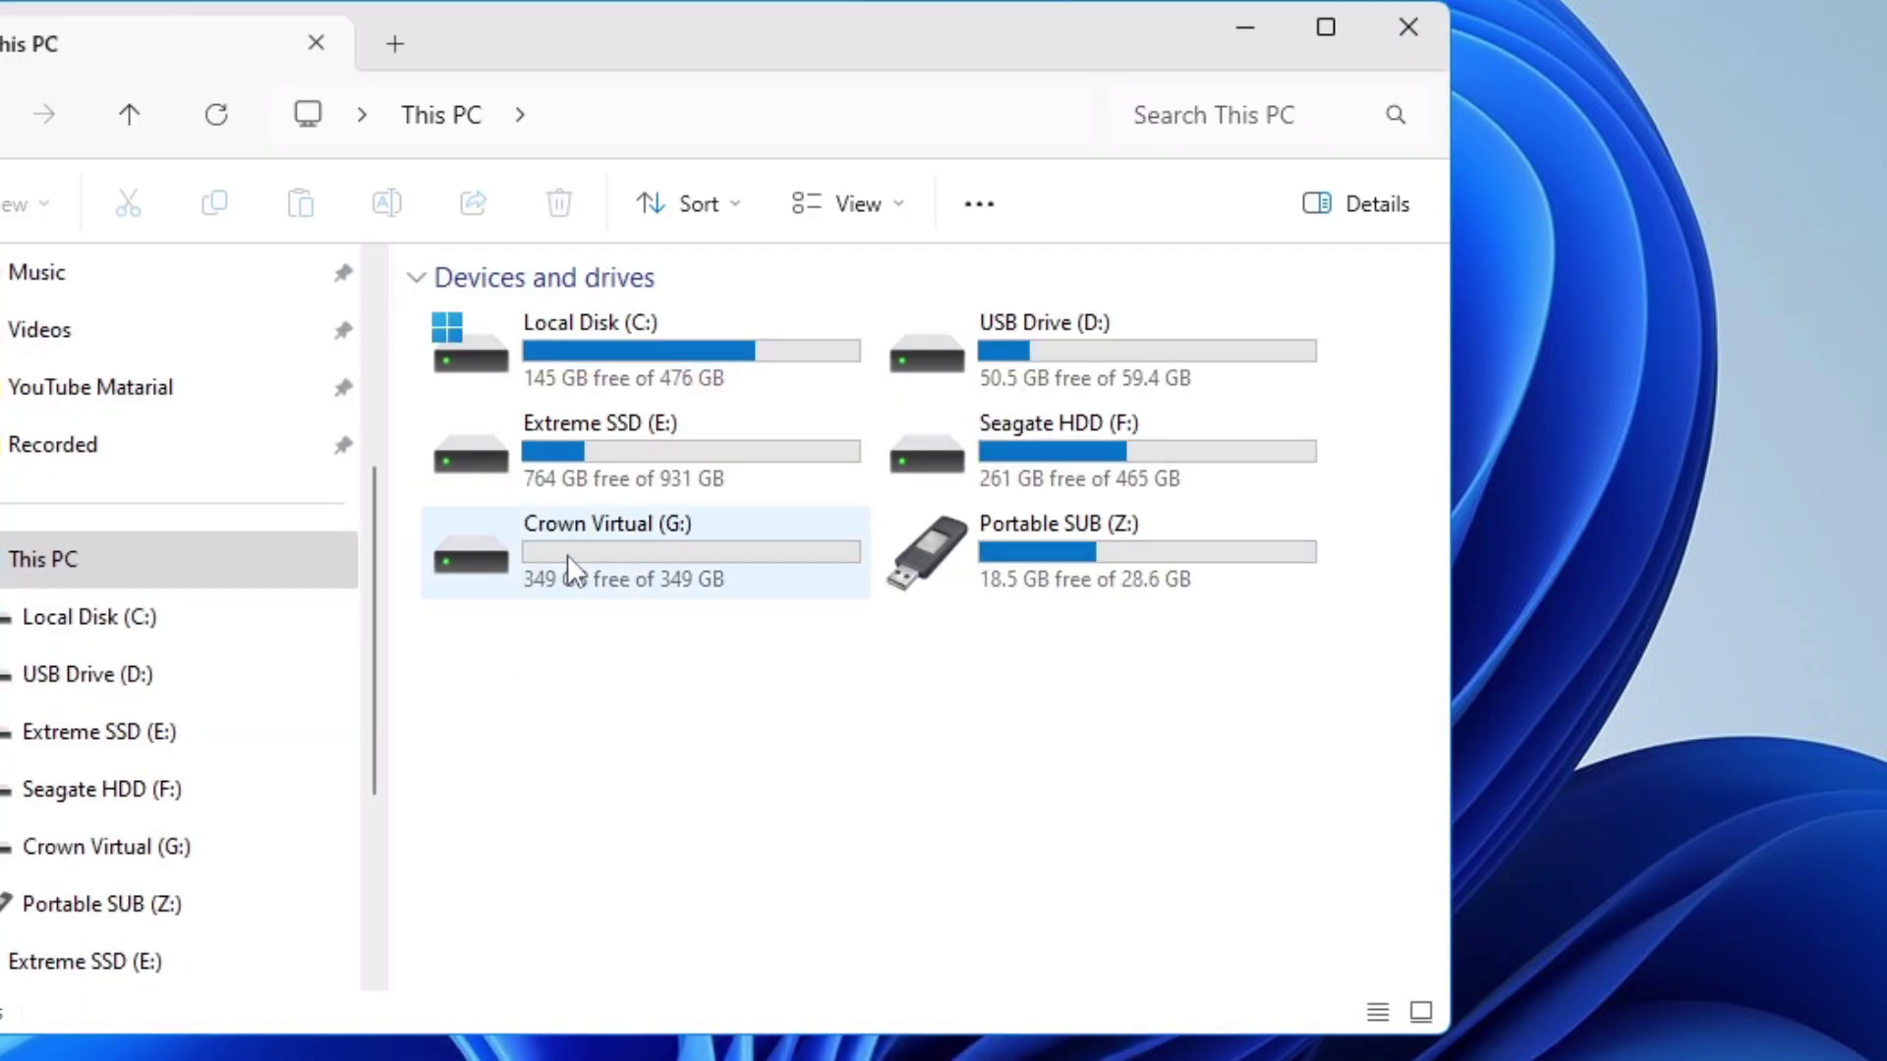
click(578, 549)
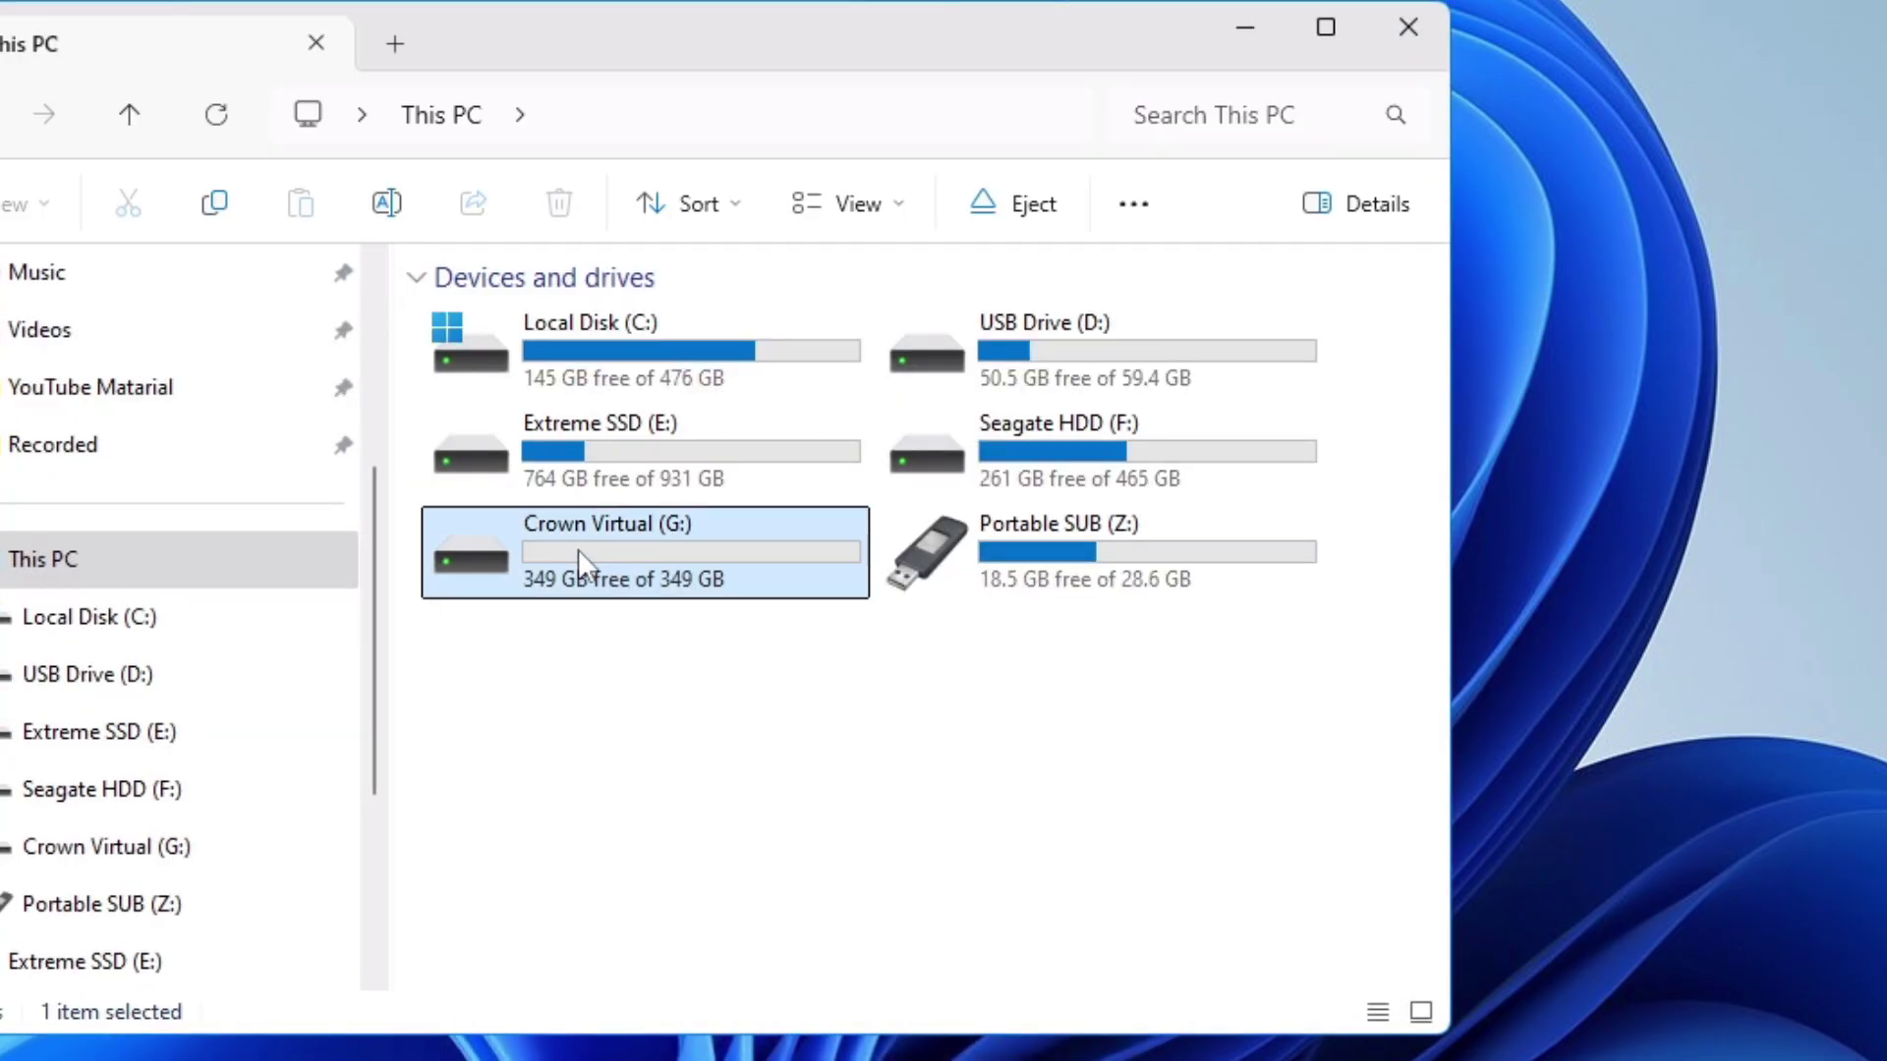
double_click(578, 549)
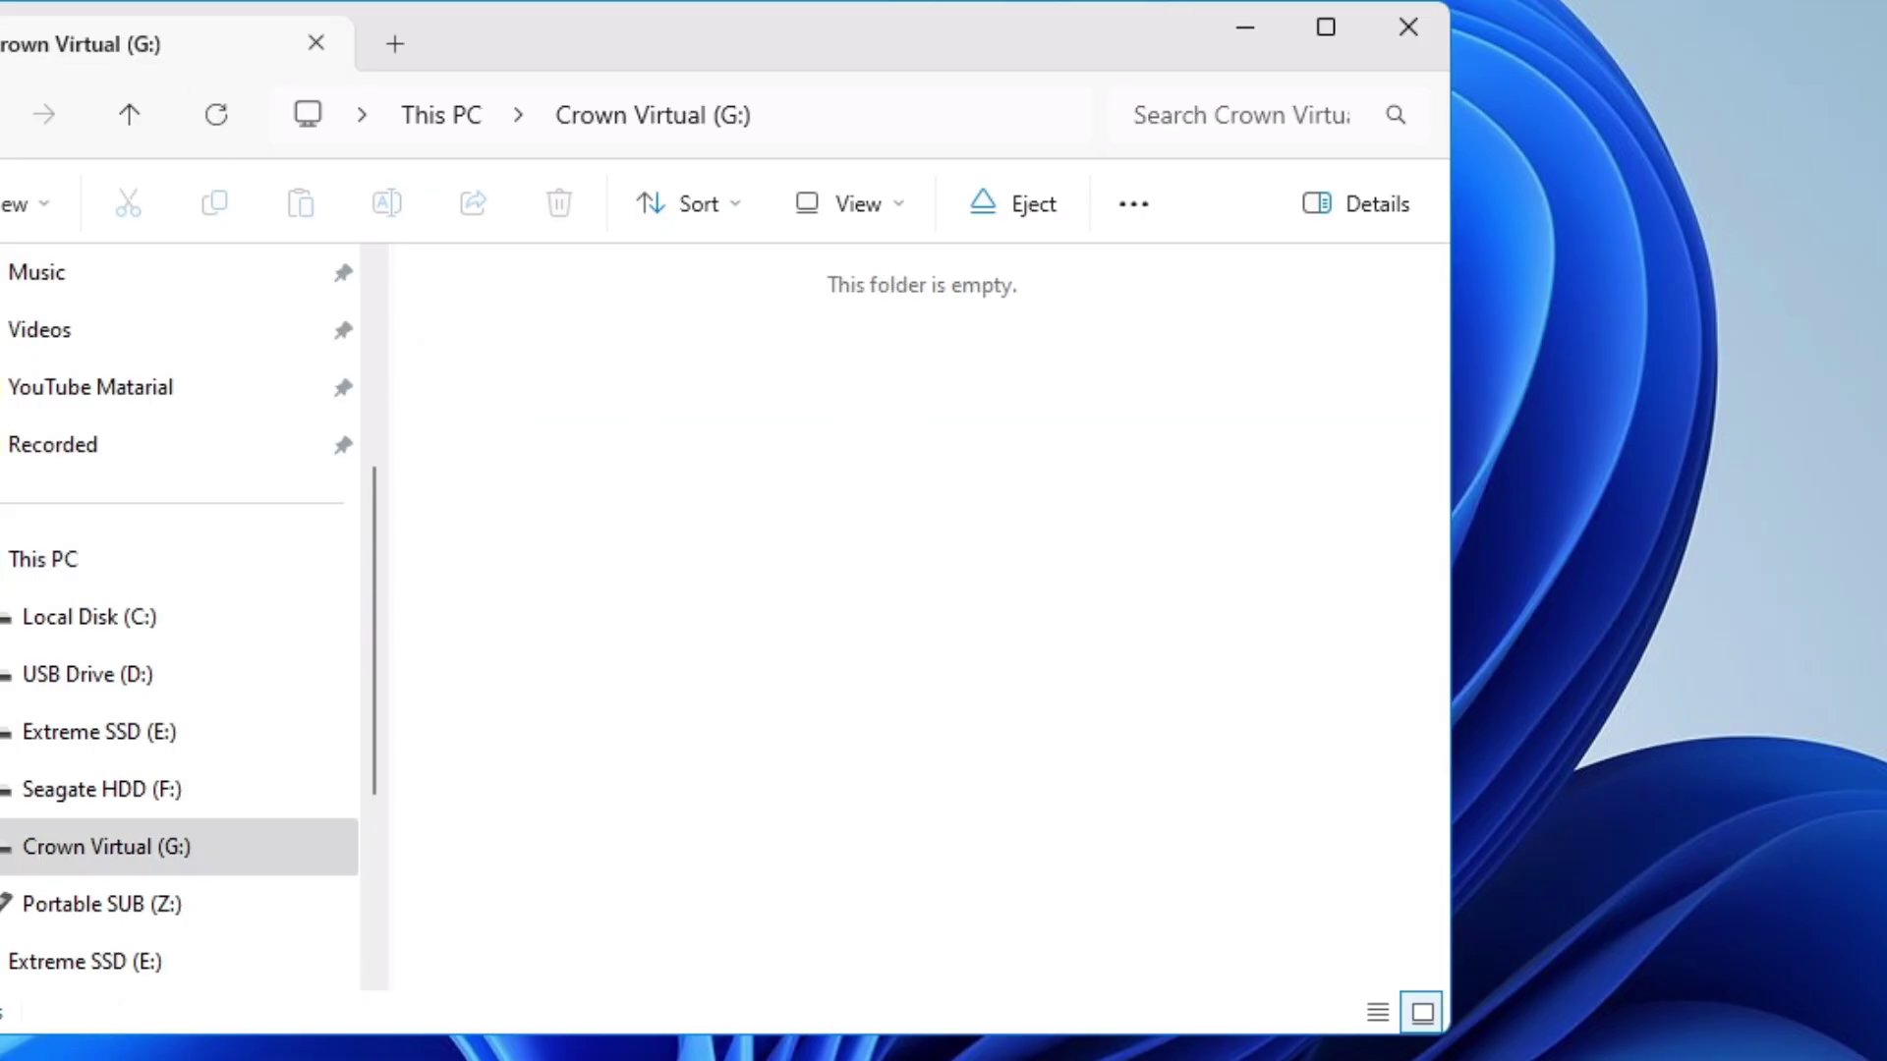
key(alt+Left)
Start BitLocker setup for the Crown Virtual (G:) drive, choose password unlocking, and cancel the setup
right_click(586, 547)
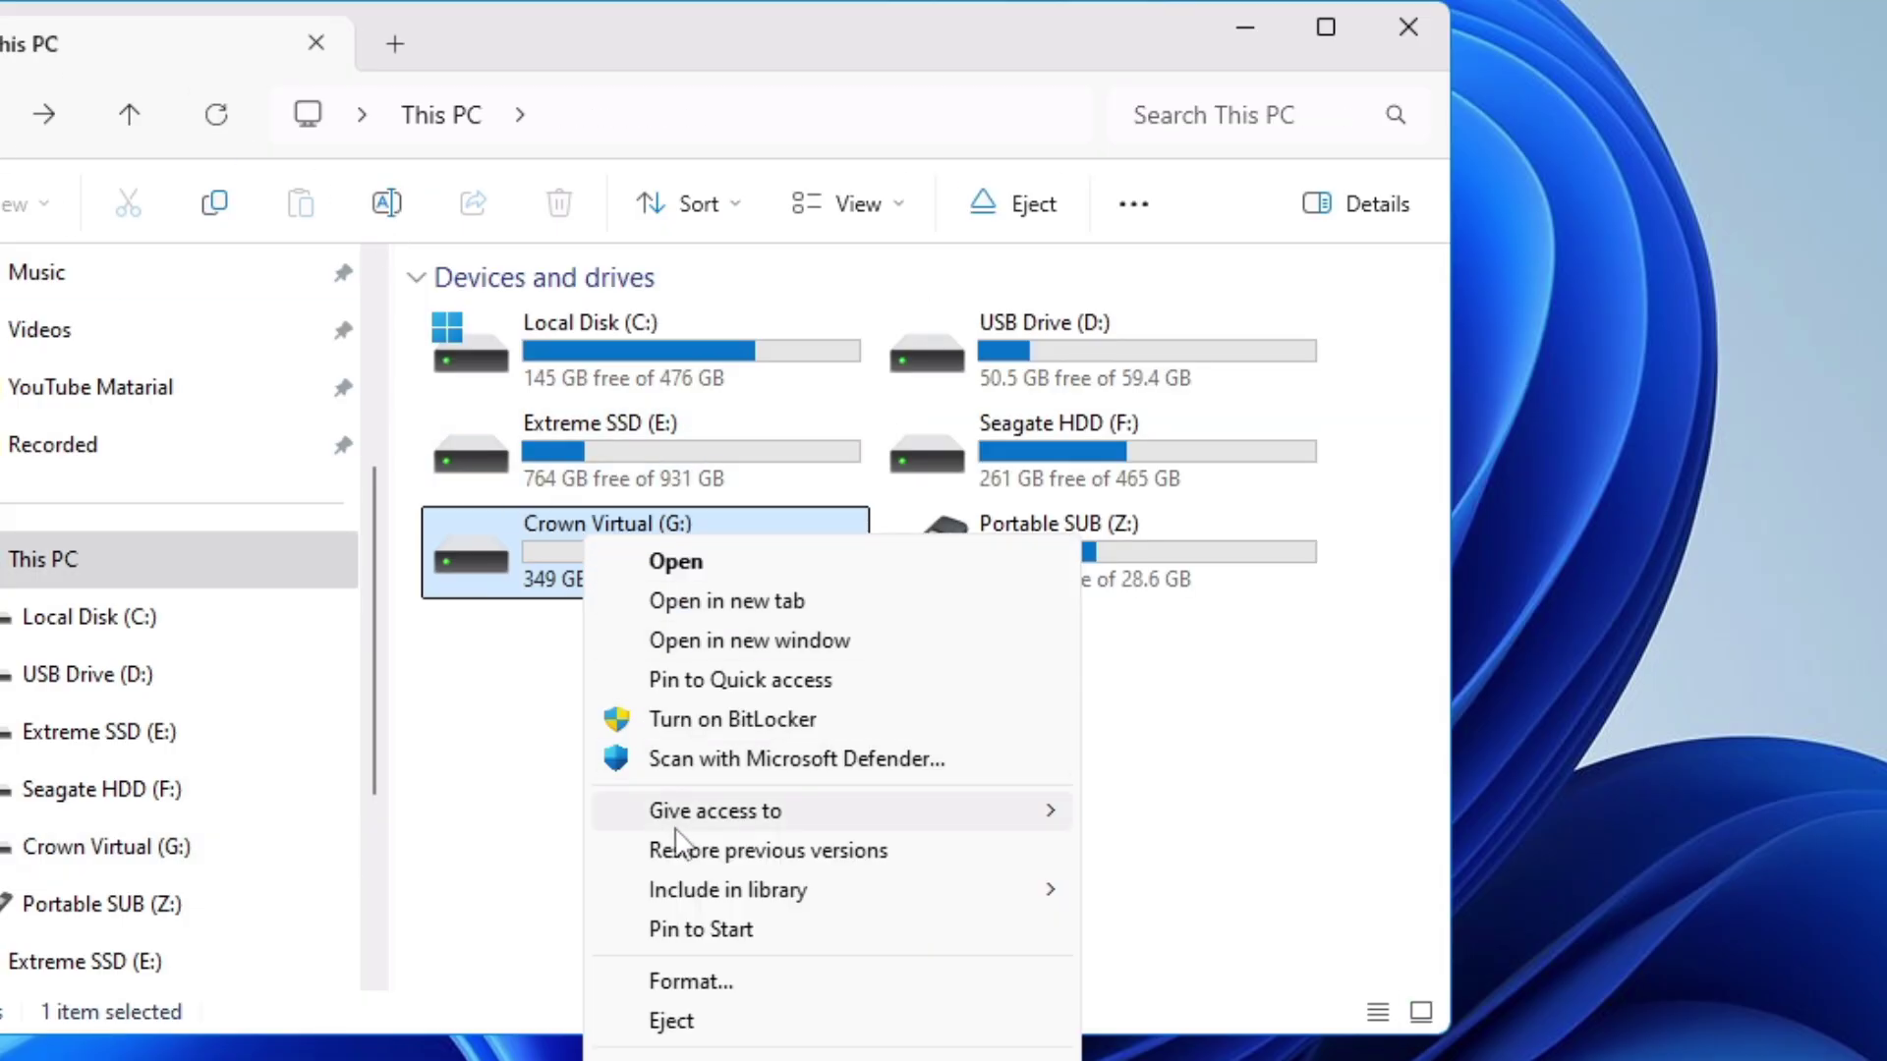
click(716, 725)
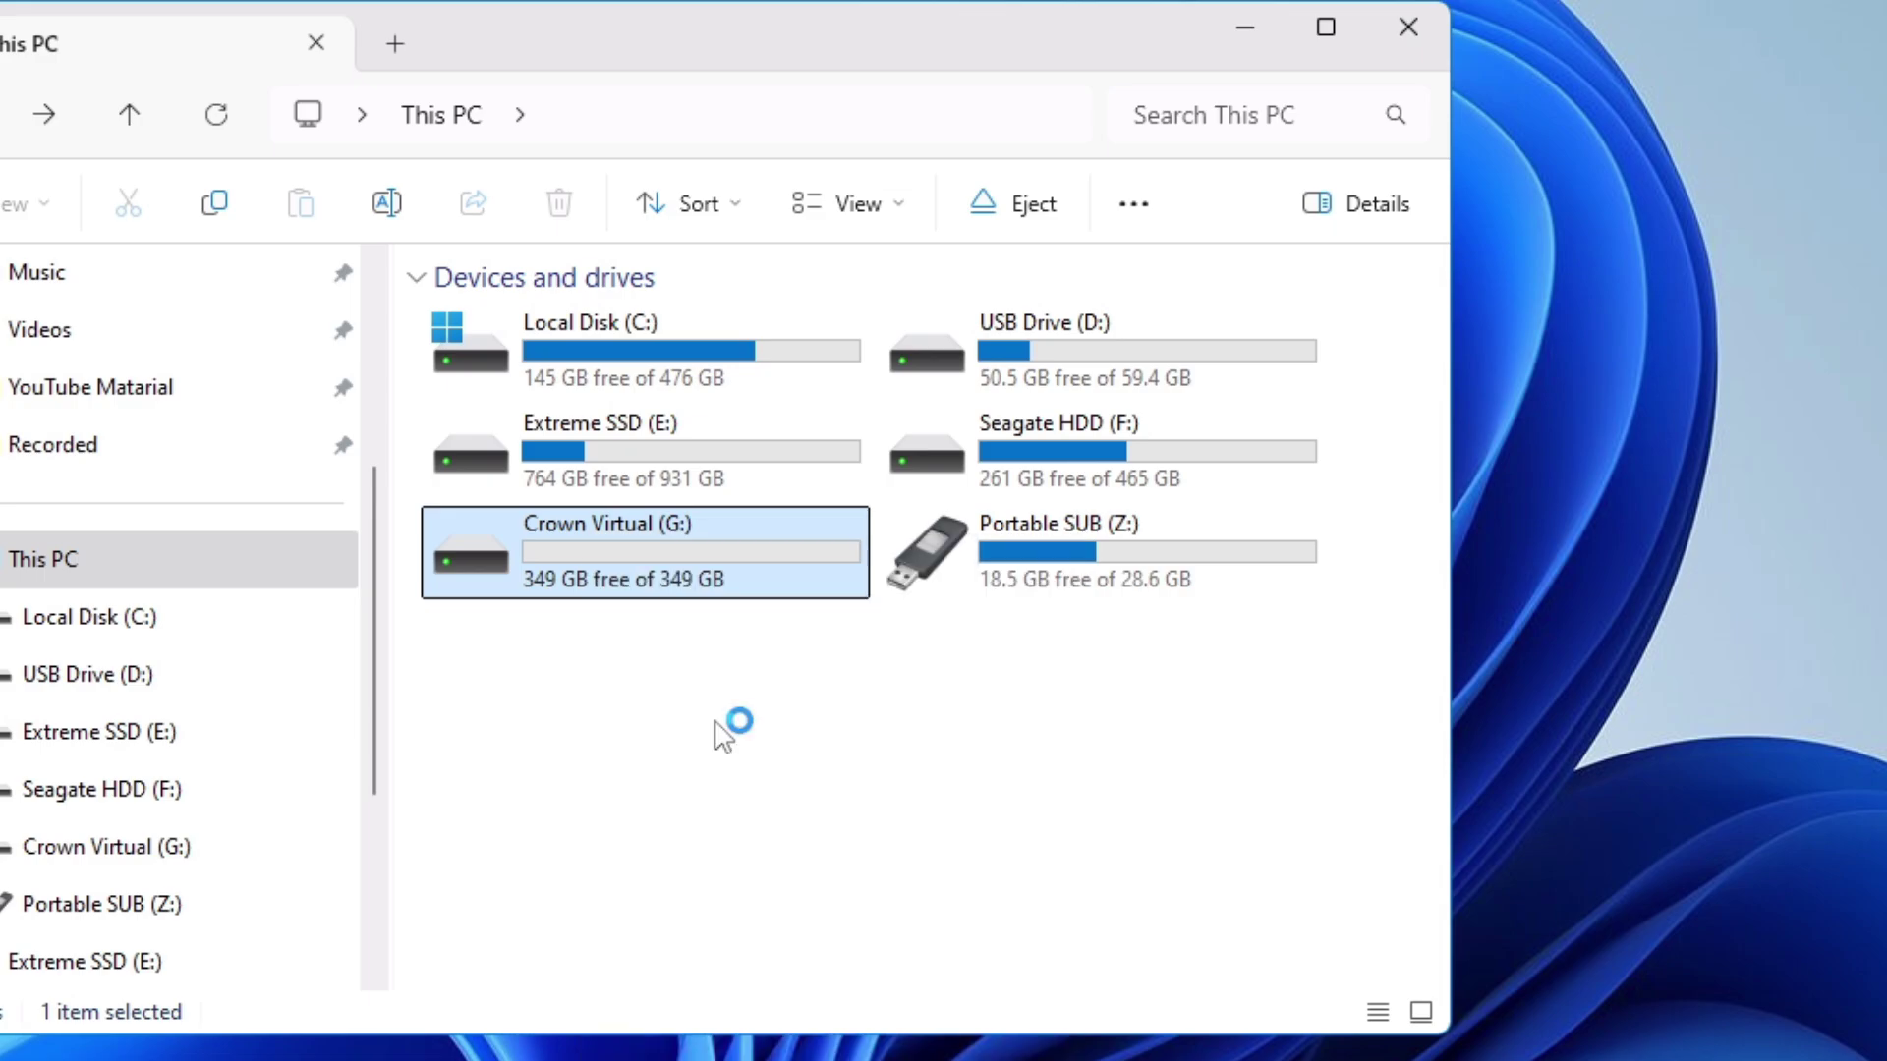
click(488, 420)
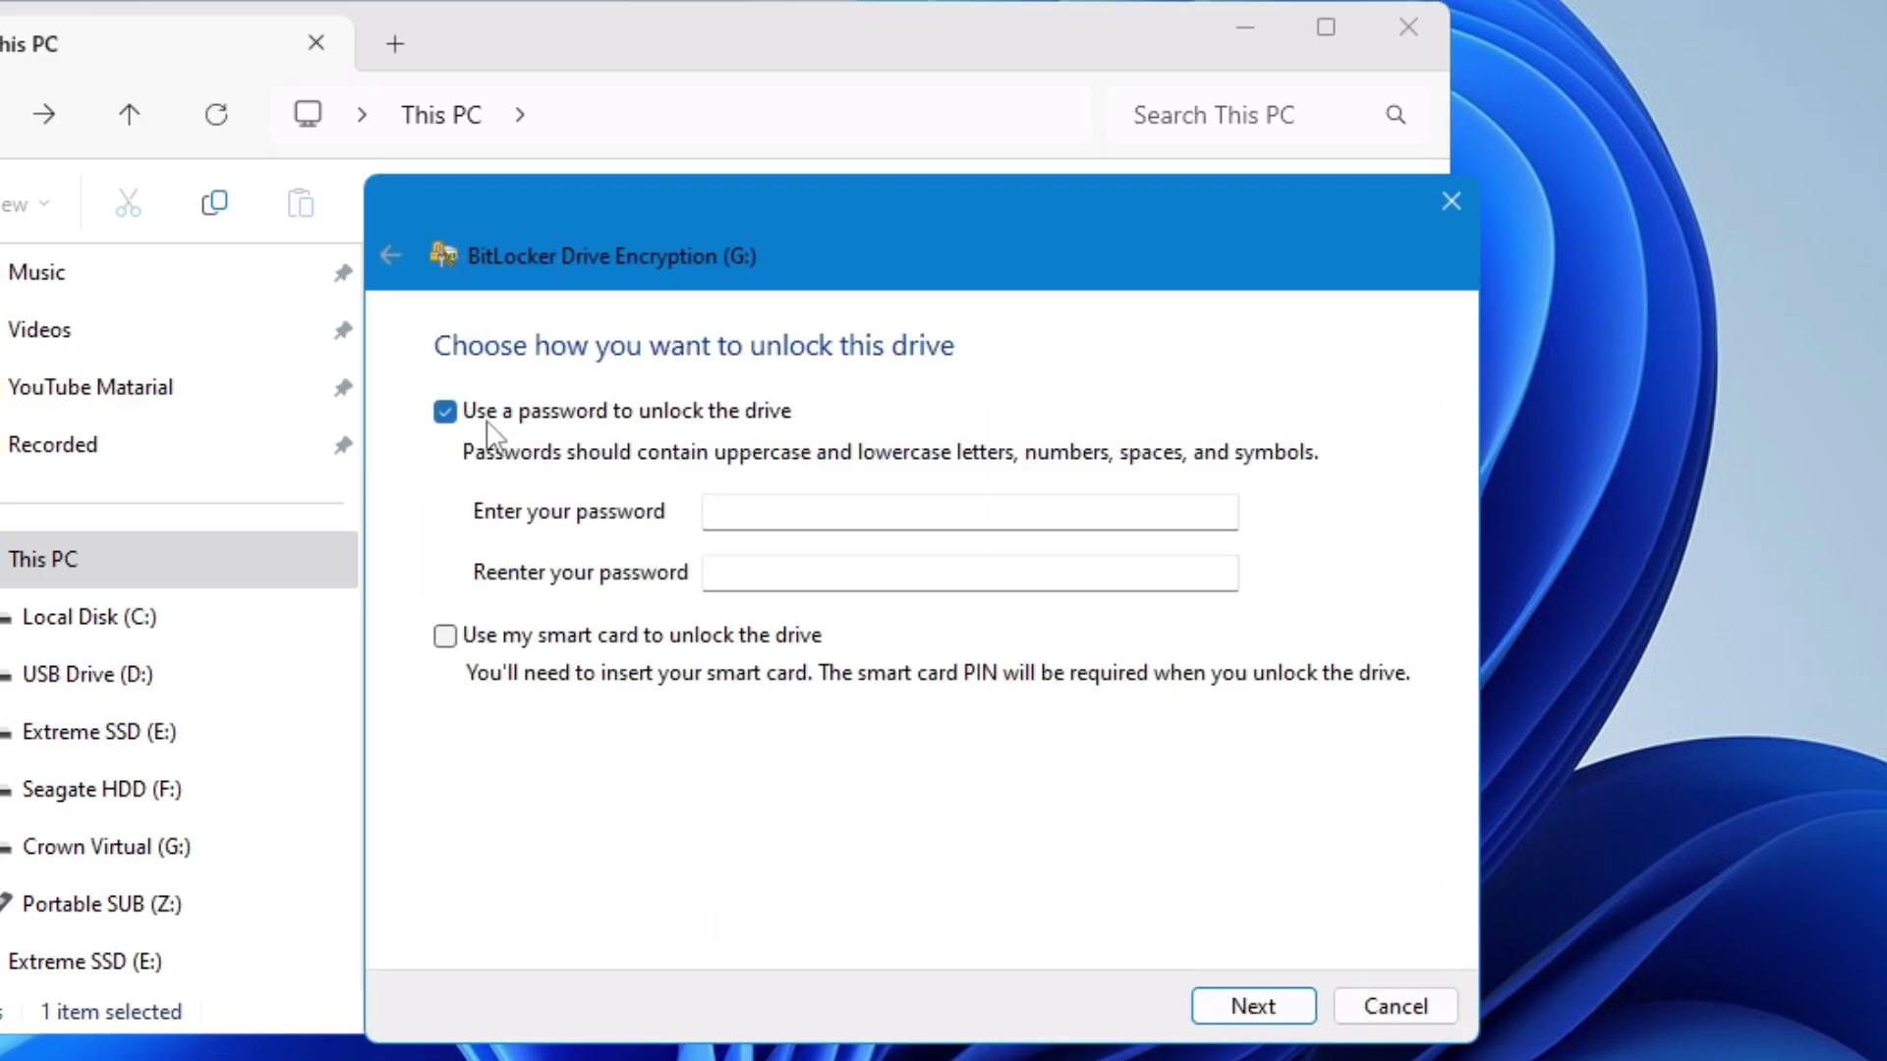
click(723, 506)
click(726, 579)
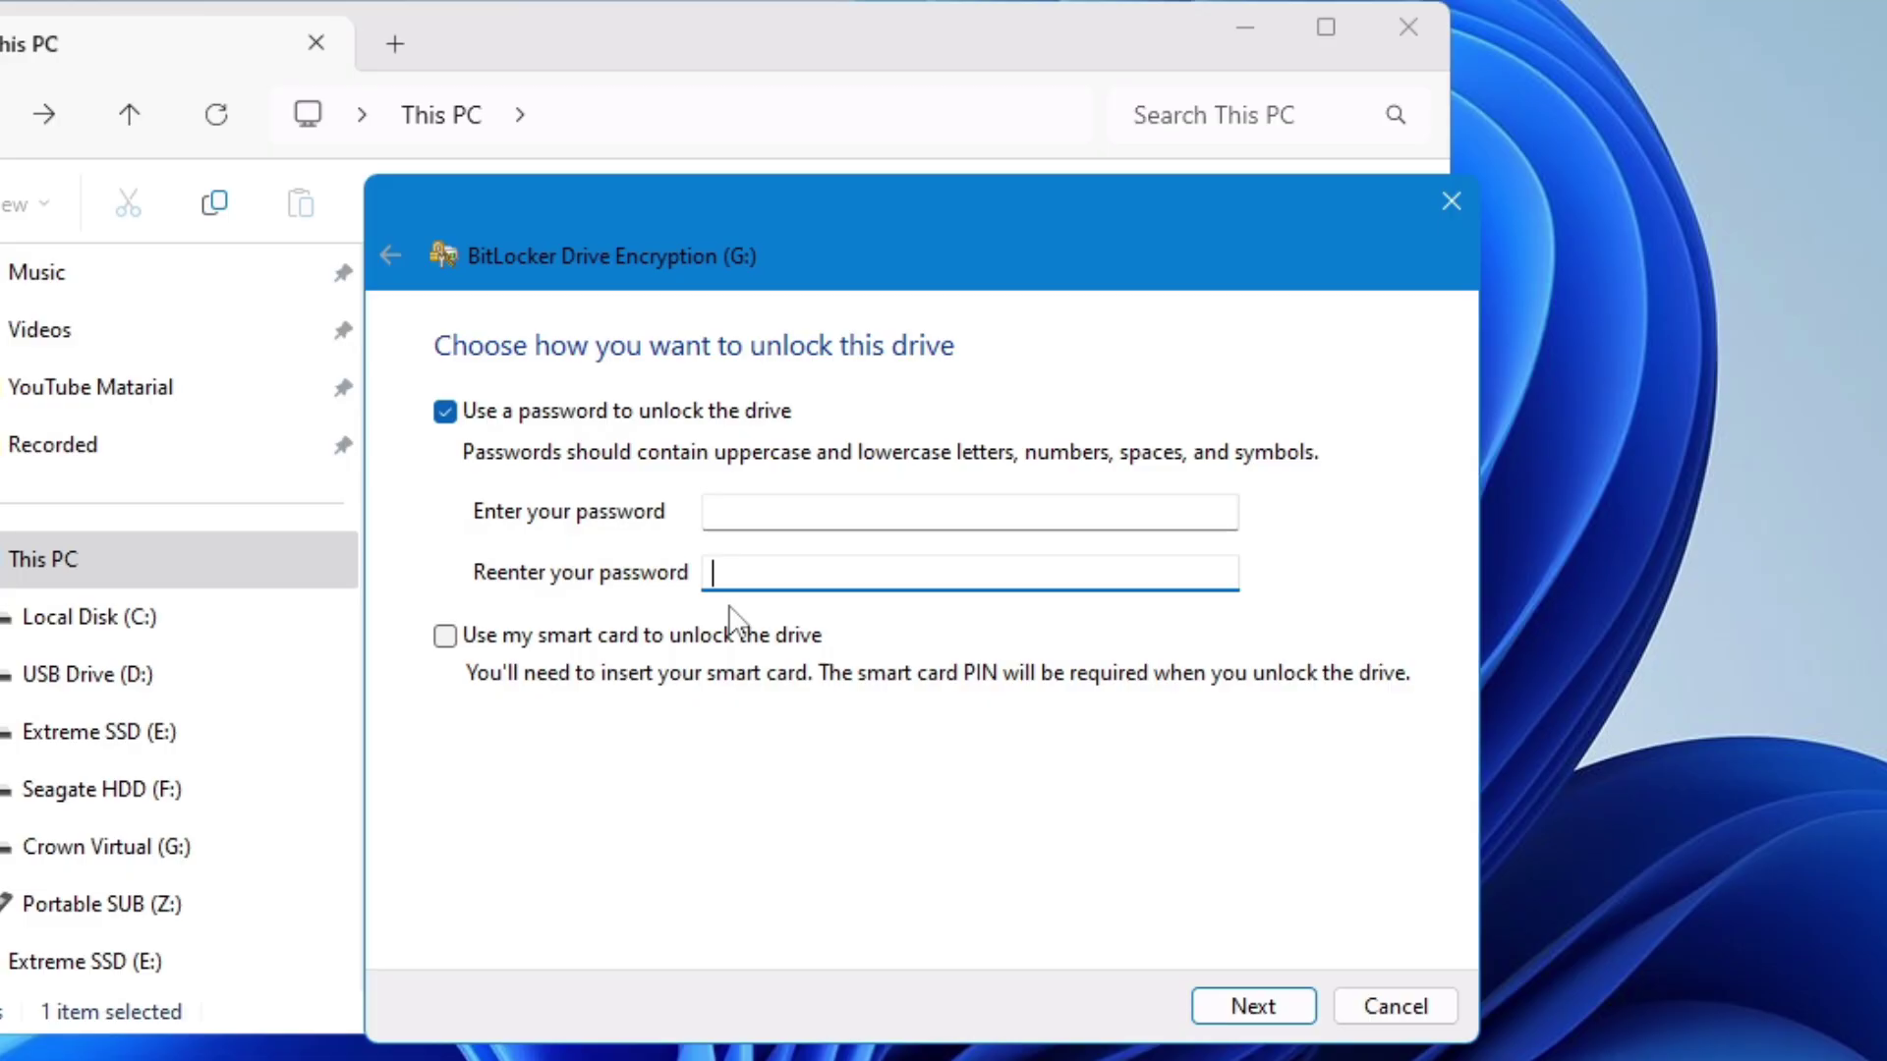
click(1395, 1004)
click(1037, 630)
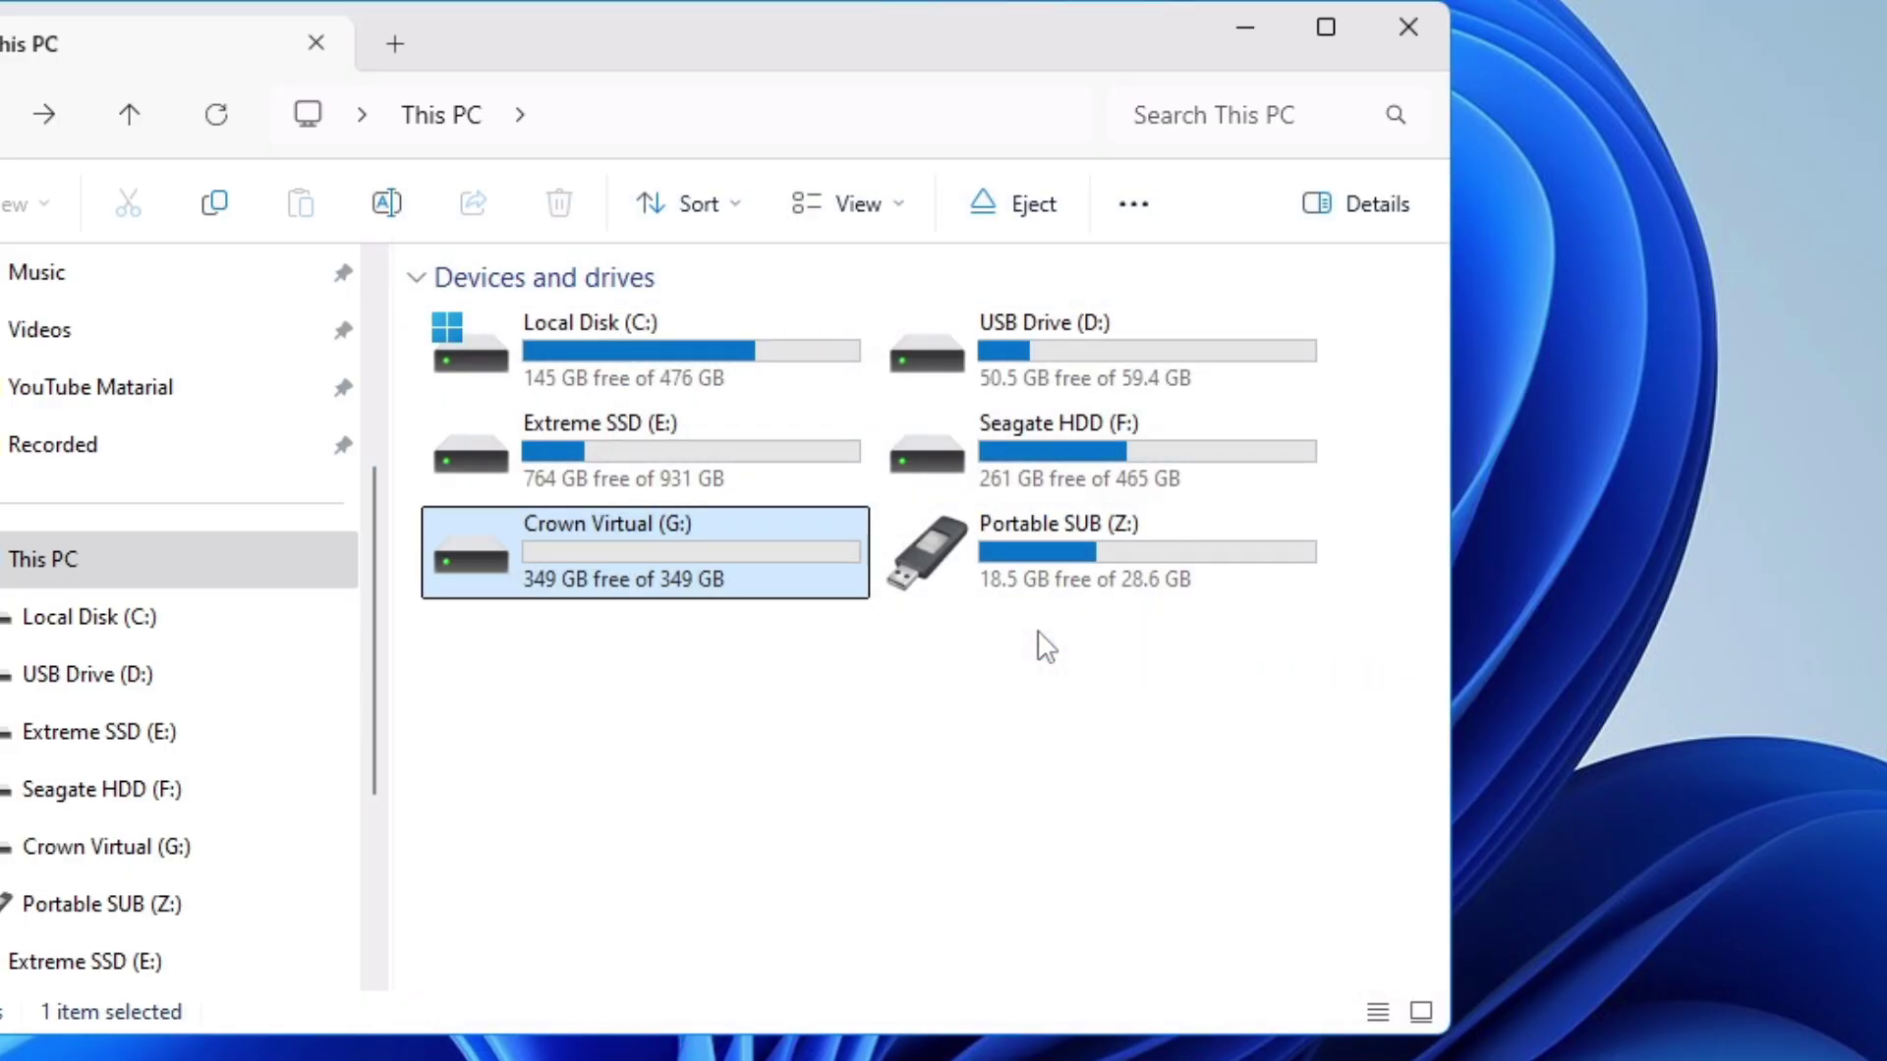
Locate Crown Virtual.vhdx on Extreme SSD (E:), view the actions available for it, and minimize the File Explorer window
double_click(656, 421)
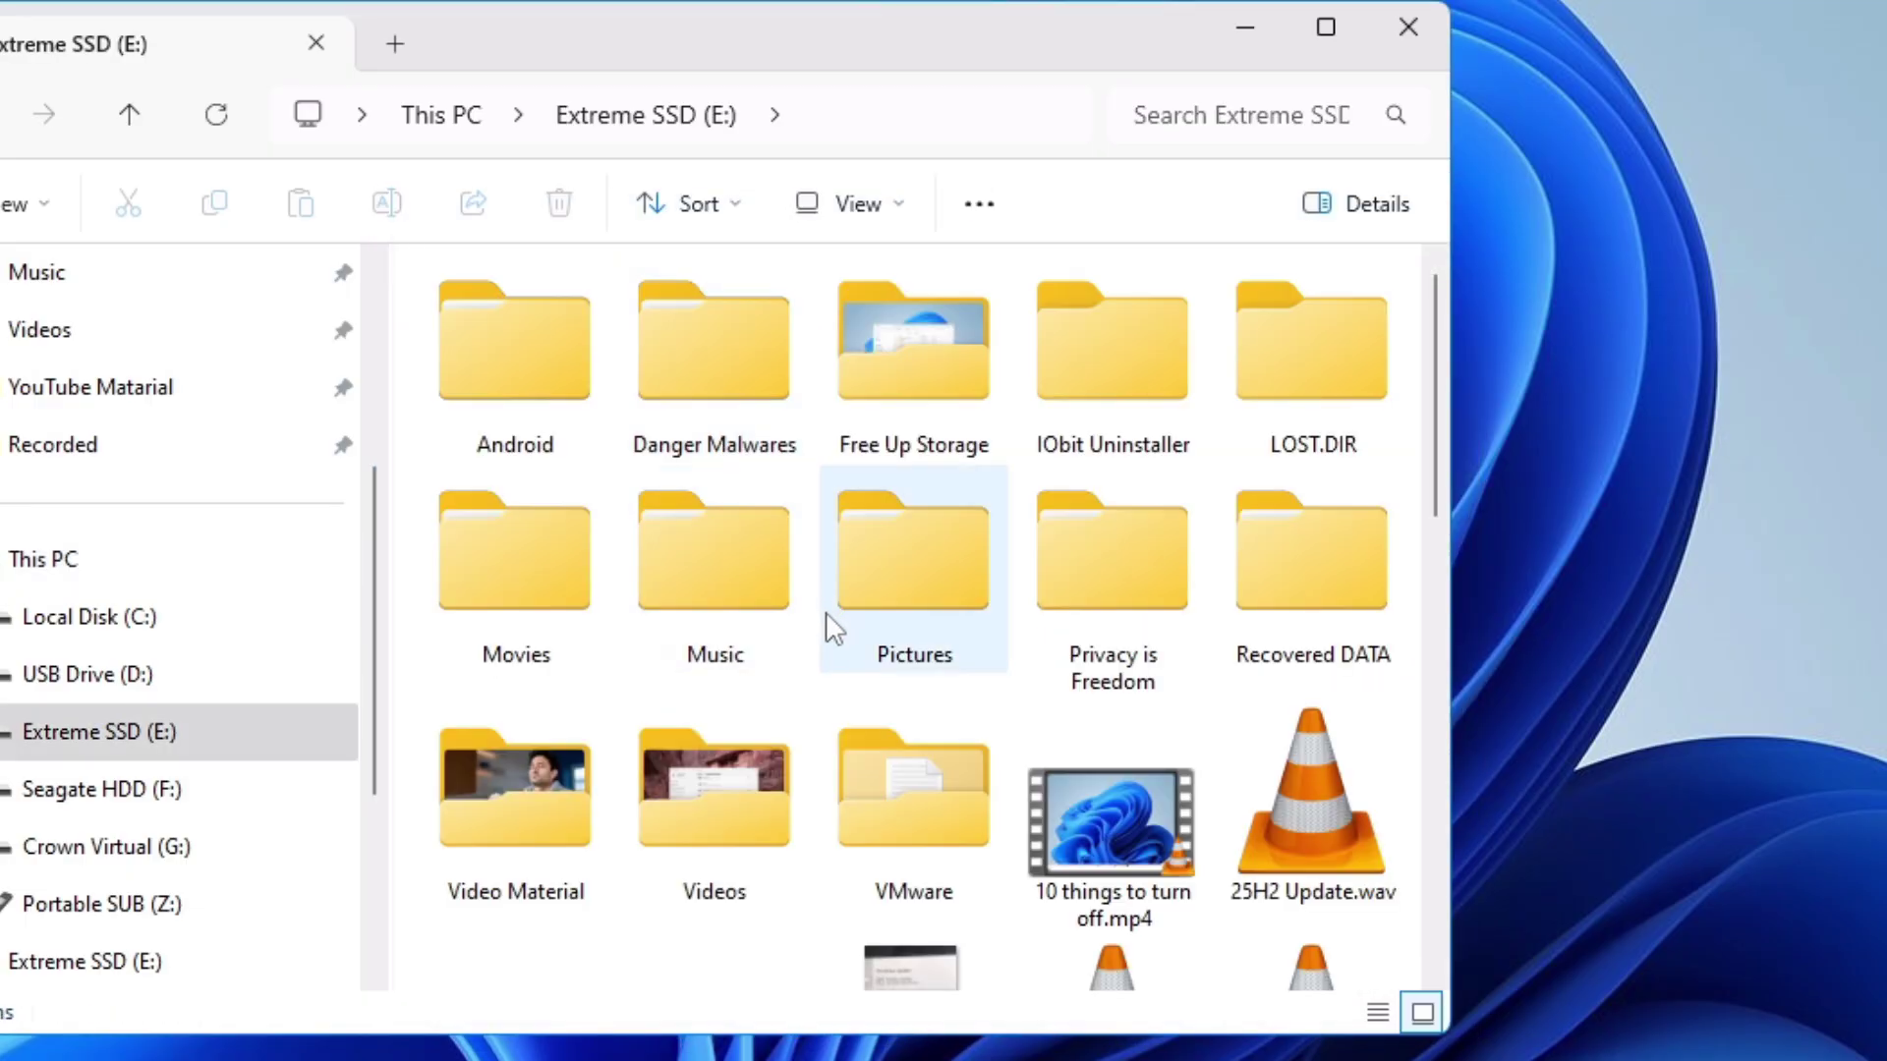
scroll(826, 612, down, 3)
click(751, 648)
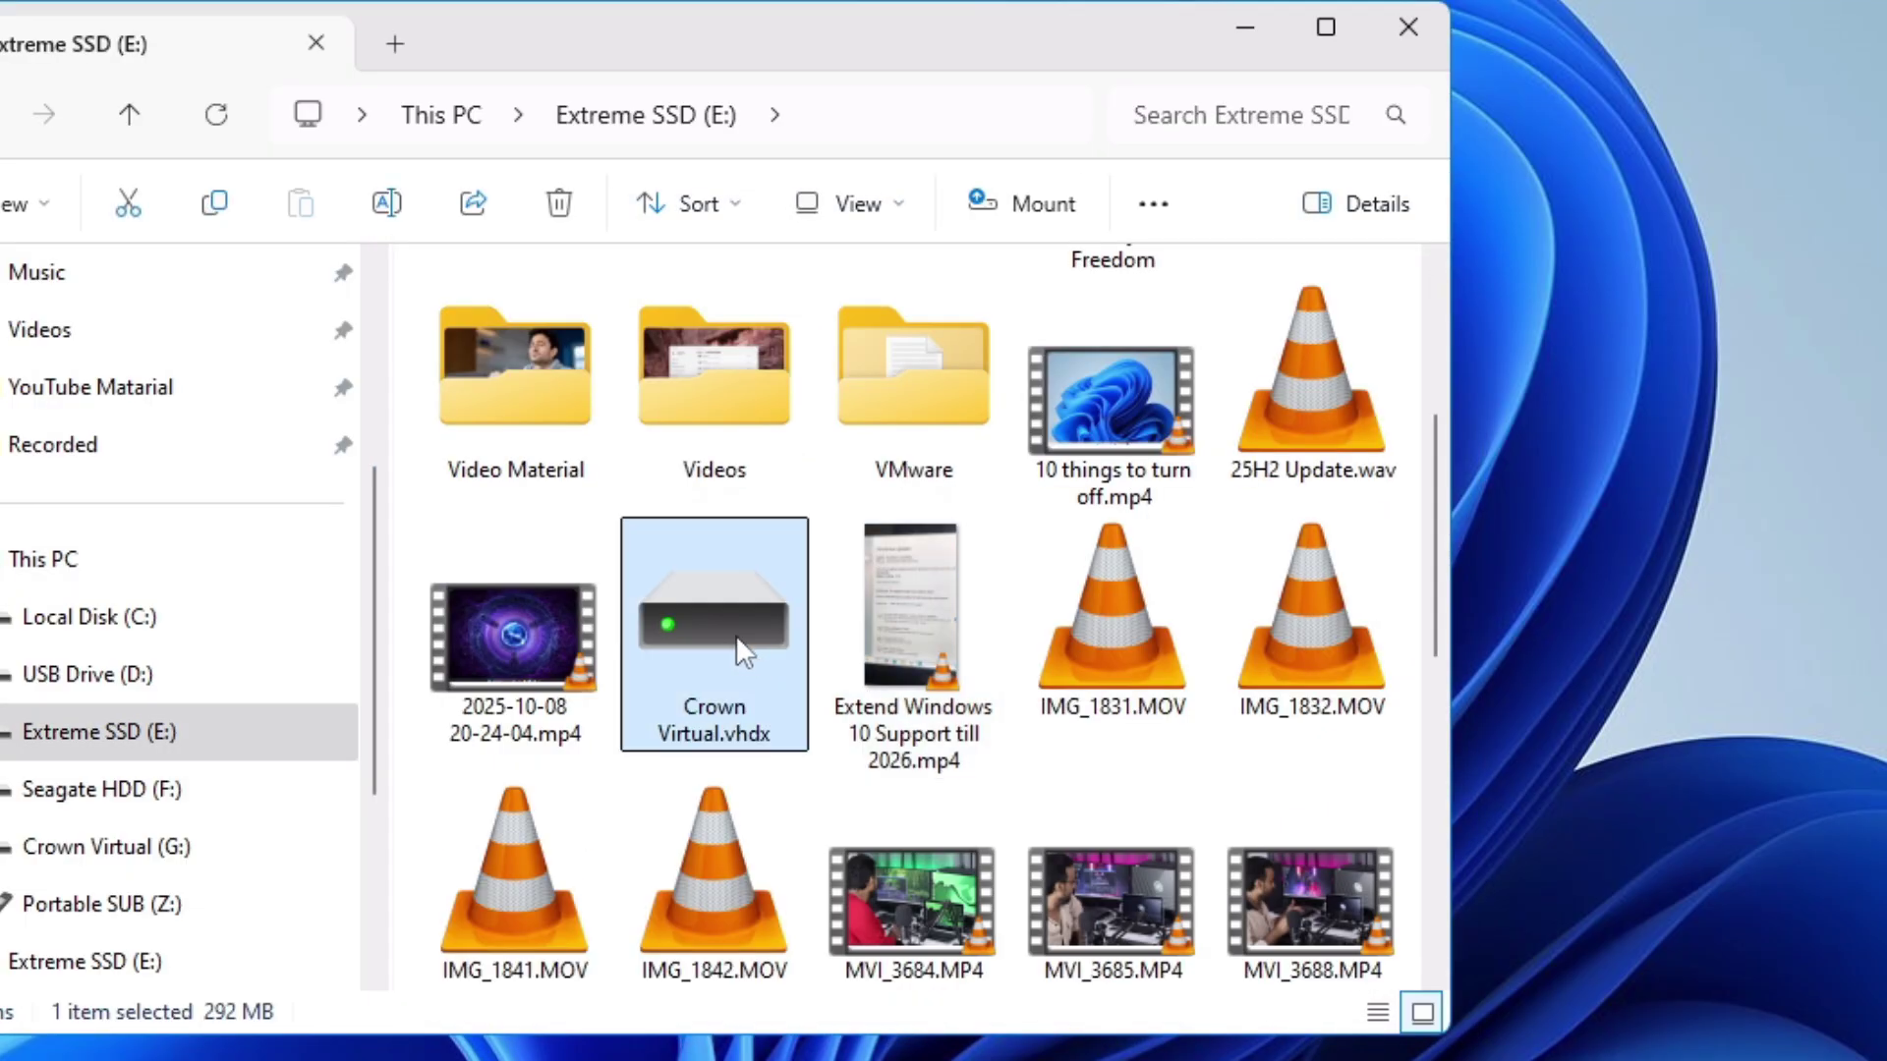
right_click(736, 636)
mouse_move(825, 695)
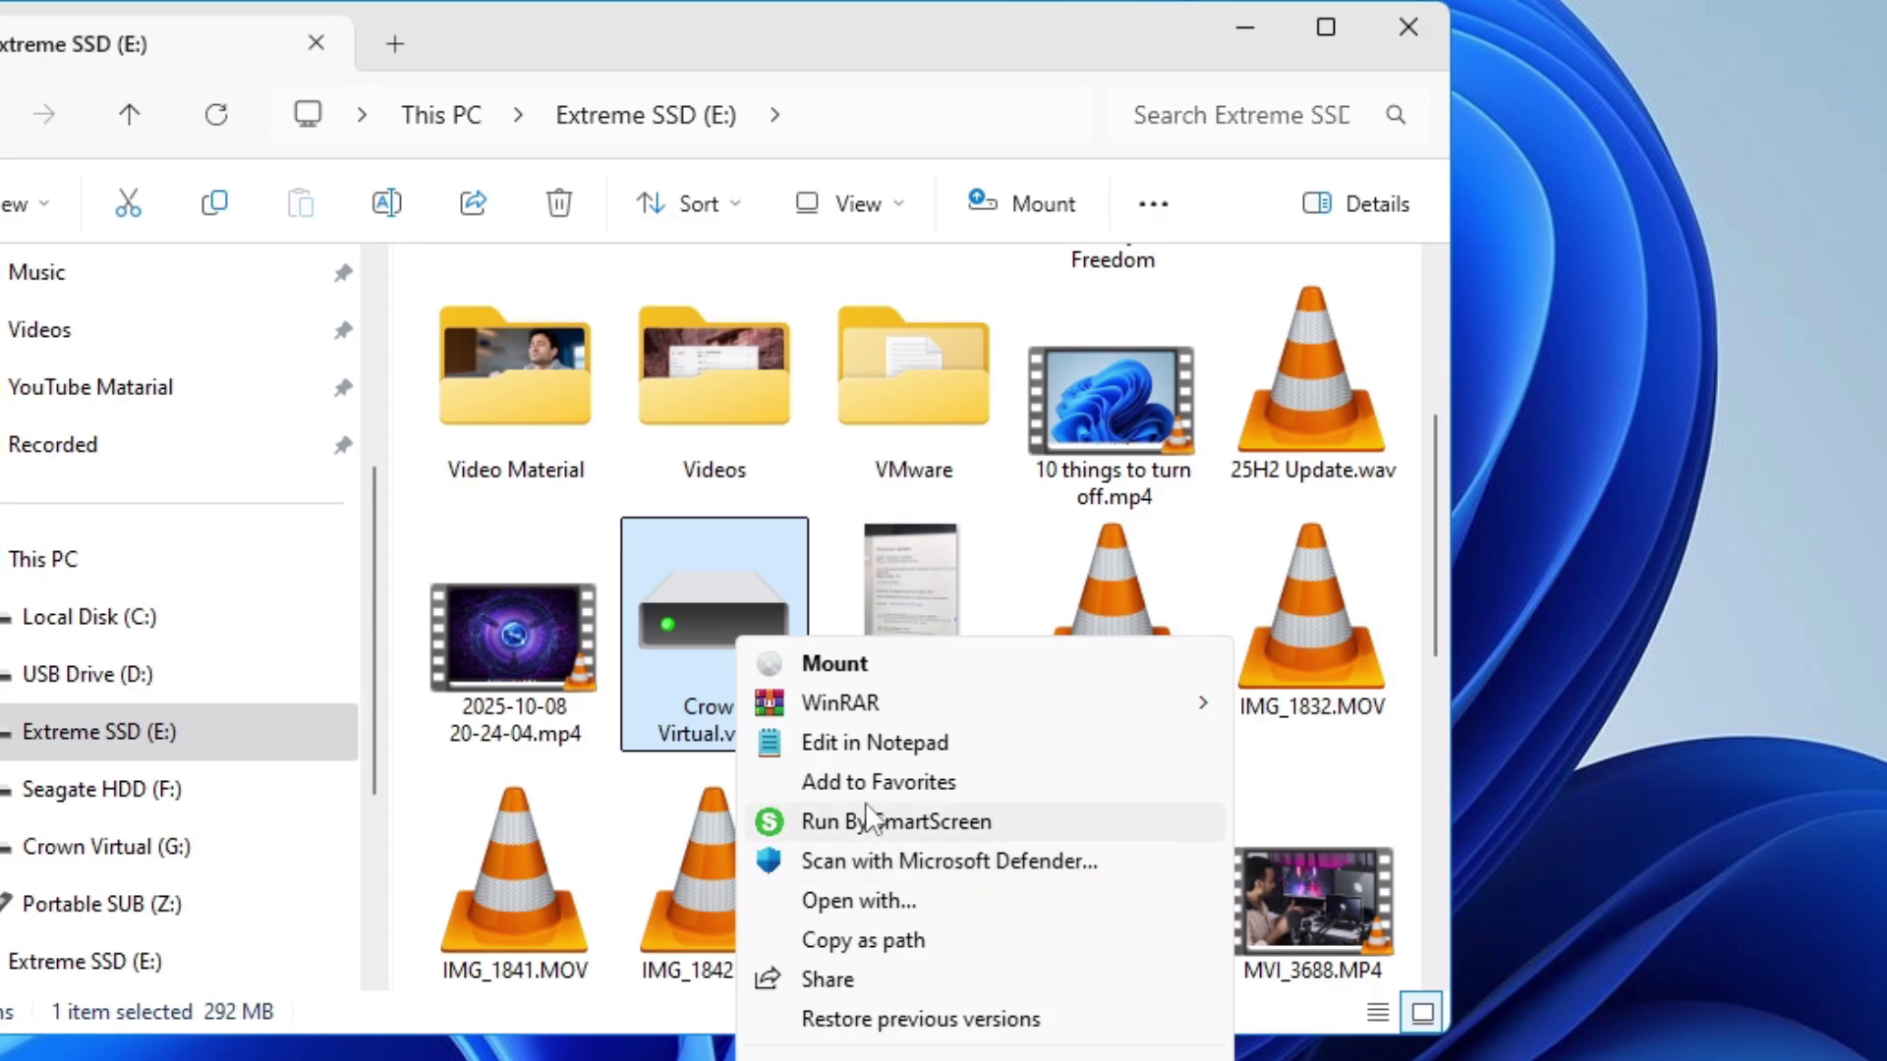
click(1244, 28)
click(1244, 21)
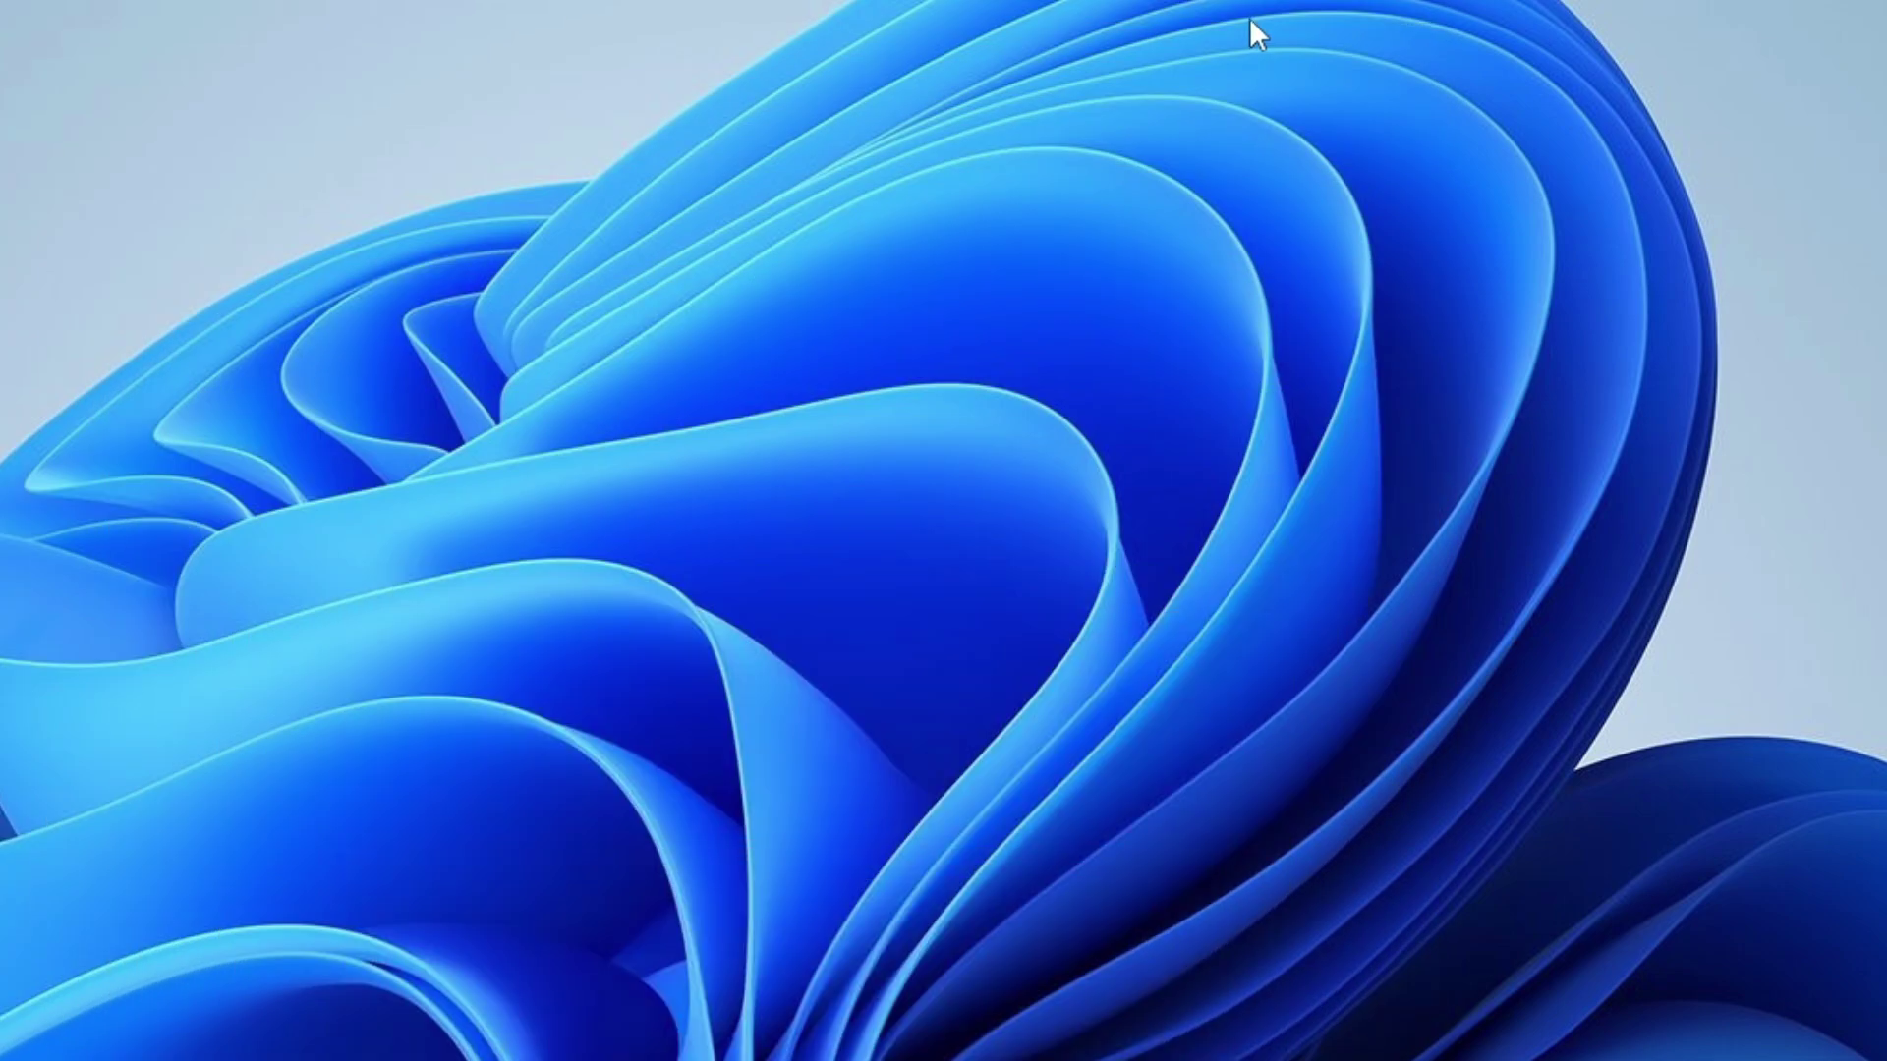